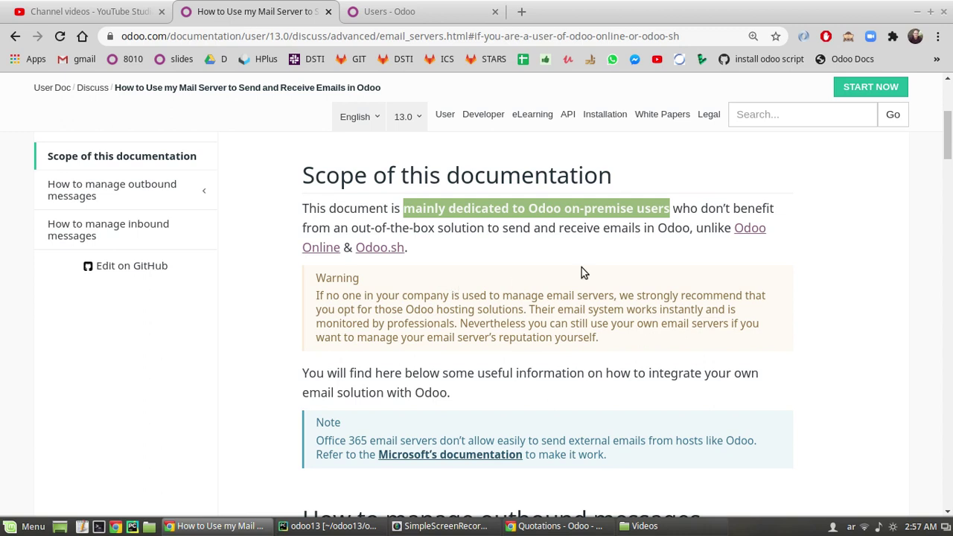
# - Scroll to 'How to manage outbound messages' and highlight 'outbound' and 'Outgoing Mail Servers'
pyautogui.scroll(-3, 415, 309)
pyautogui.moveTo(480, 297); pyautogui.dragTo(589, 302)
pyautogui.click(589, 302)
pyautogui.doubleClick(534, 301)
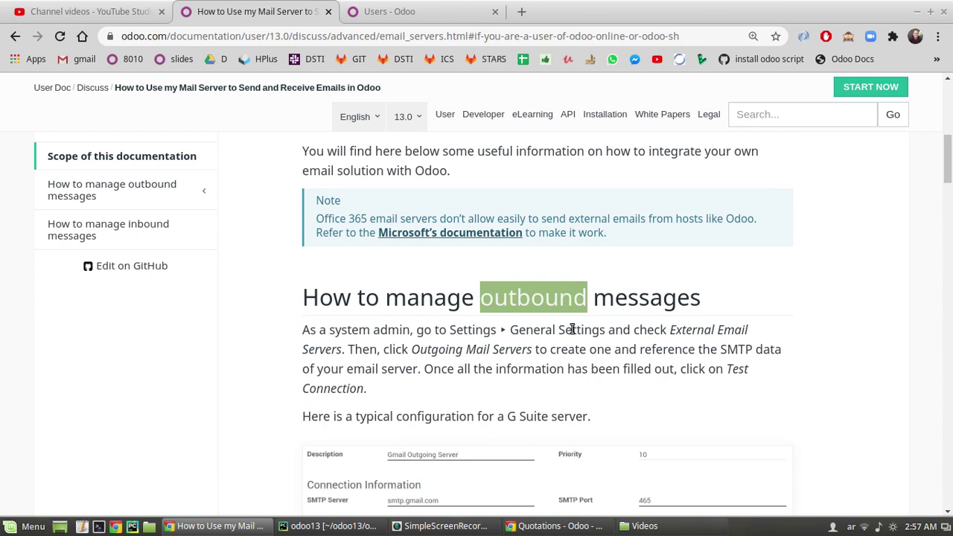
pyautogui.doubleClick(530, 291)
pyautogui.moveTo(410, 349); pyautogui.dragTo(532, 349)
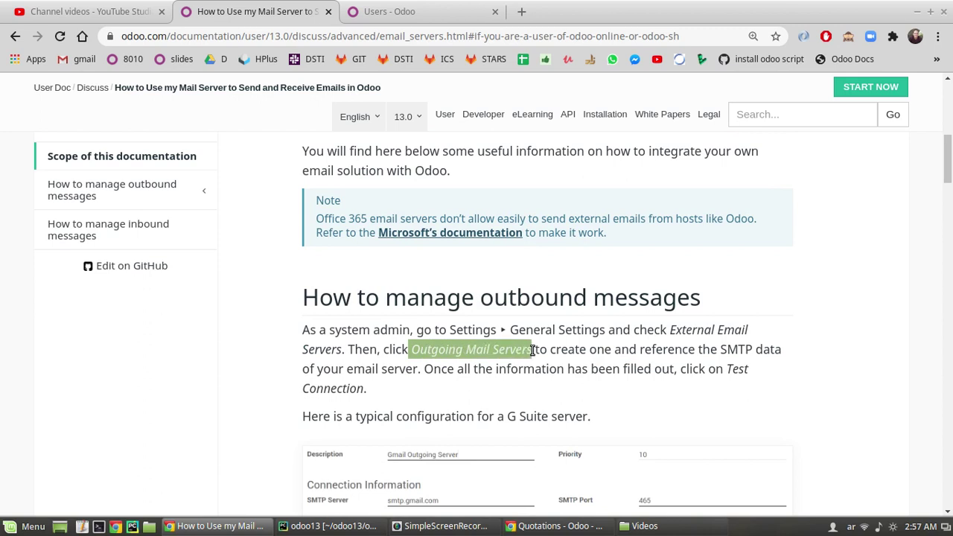
# - Glance at the inbound messages section, re-highlight 'Outgoing', then go to the Odoo Users page
pyautogui.scroll(-12, 485, 279)
pyautogui.scroll(-10, 431, 325)
pyautogui.moveTo(480, 175); pyautogui.dragTo(629, 209)
pyautogui.click(565, 208)
pyautogui.scroll(2, 467, 235)
pyautogui.scroll(15, 465, 238)
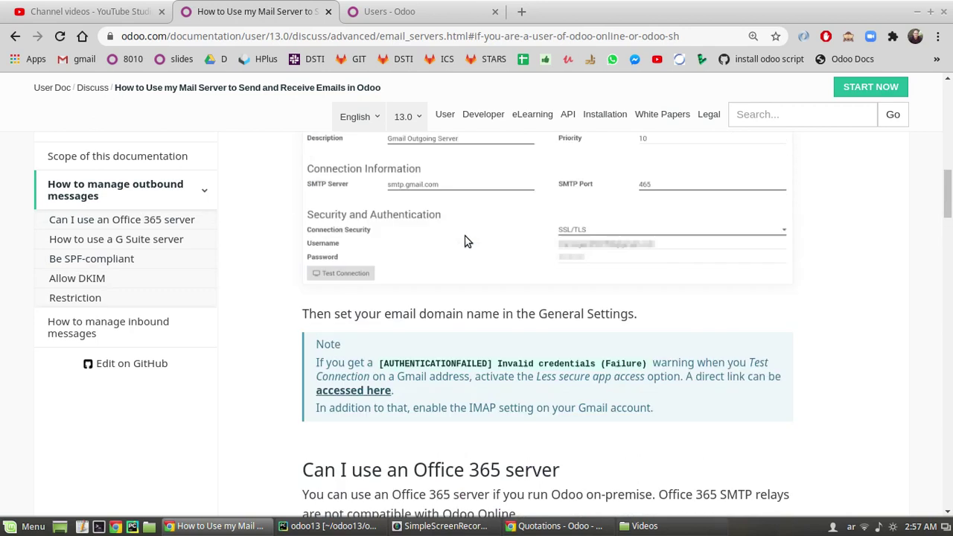
pyautogui.scroll(7, 465, 240)
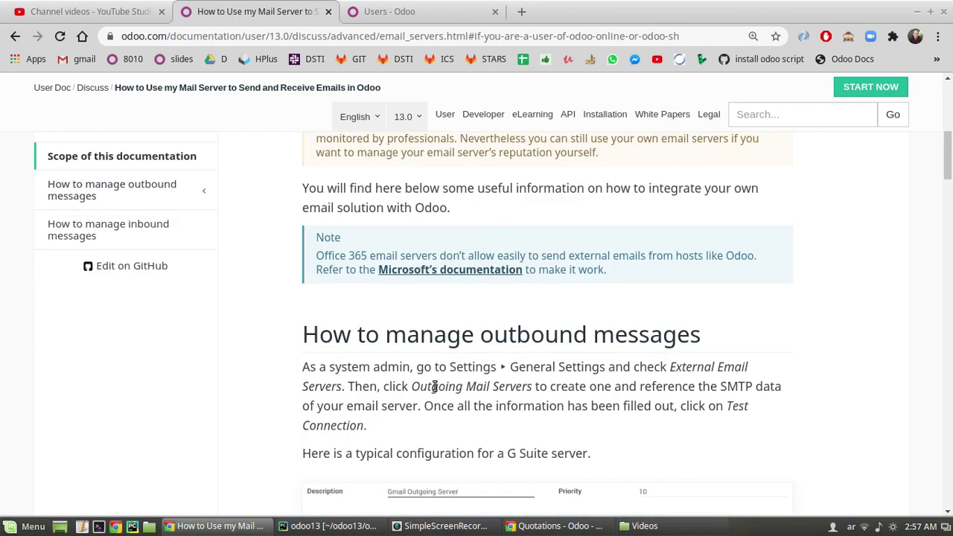
pyautogui.doubleClick(422, 387)
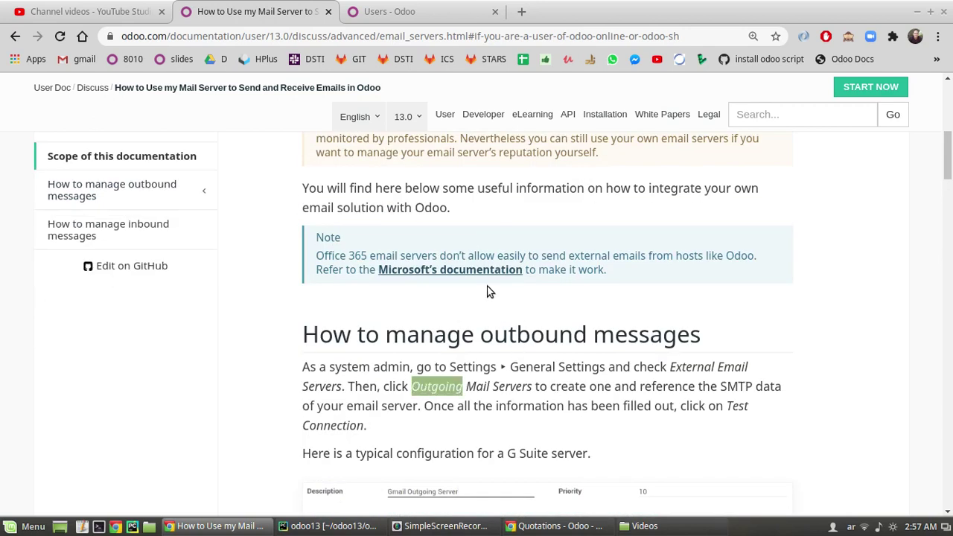
pyautogui.scroll(-1, 488, 291)
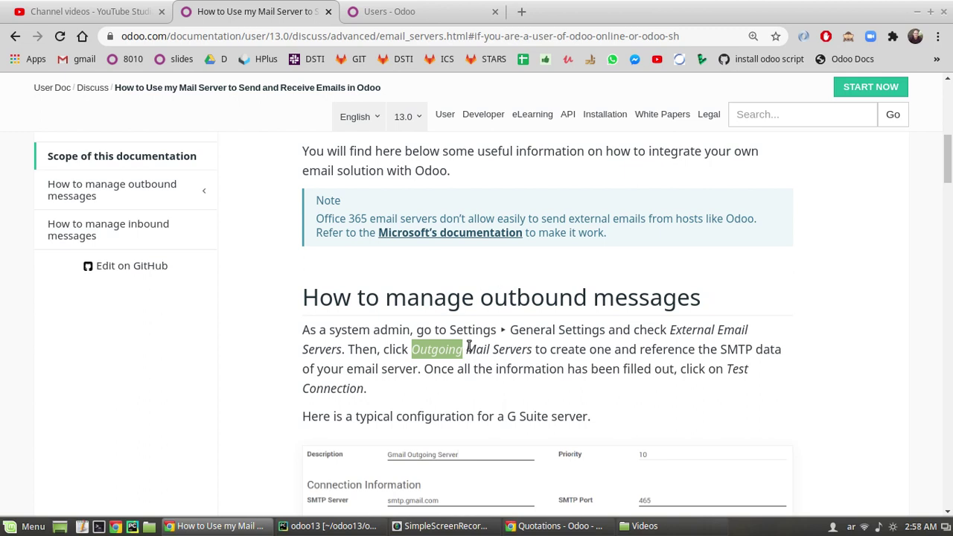
pyautogui.scroll(-1, 520, 485)
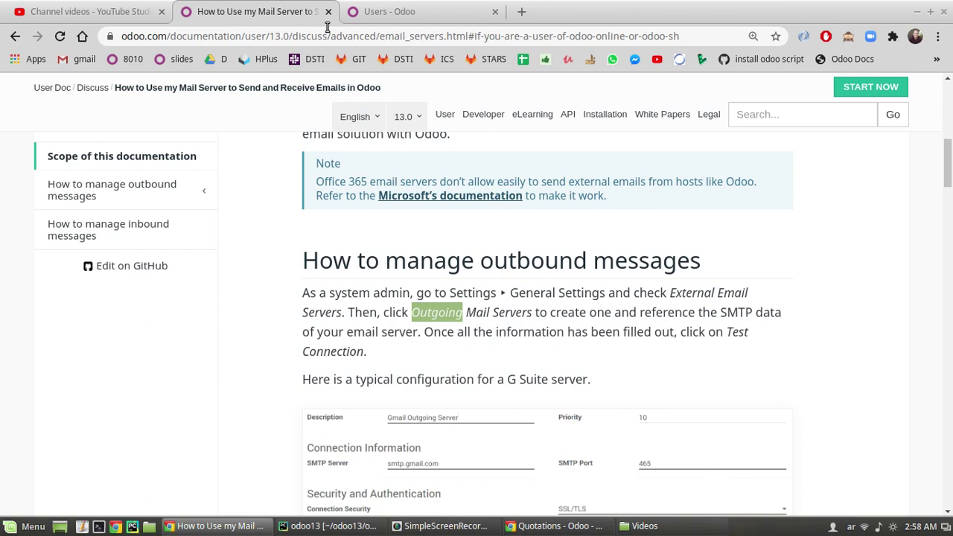
pyautogui.click(402, 10)
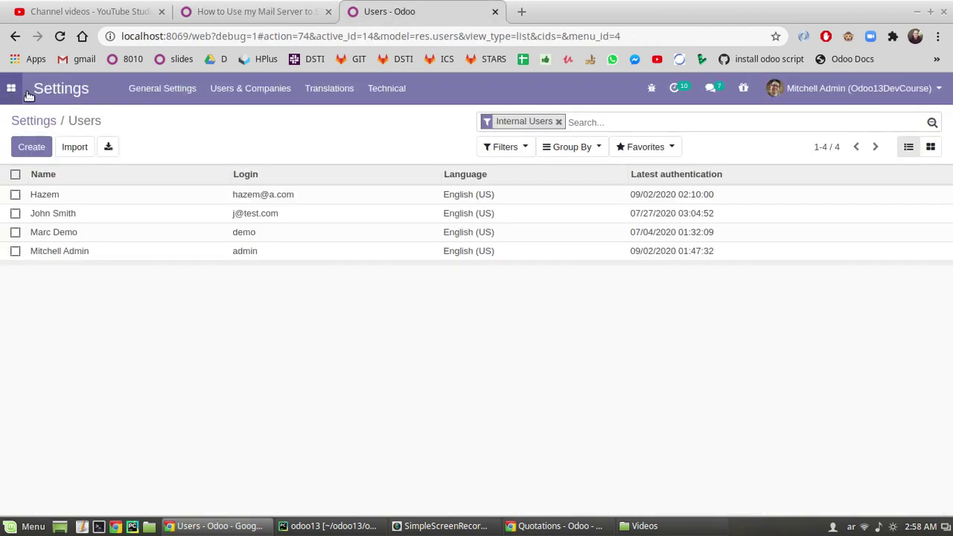
# - Enable External Email Servers in Odoo's General Settings
pyautogui.click(148, 91)
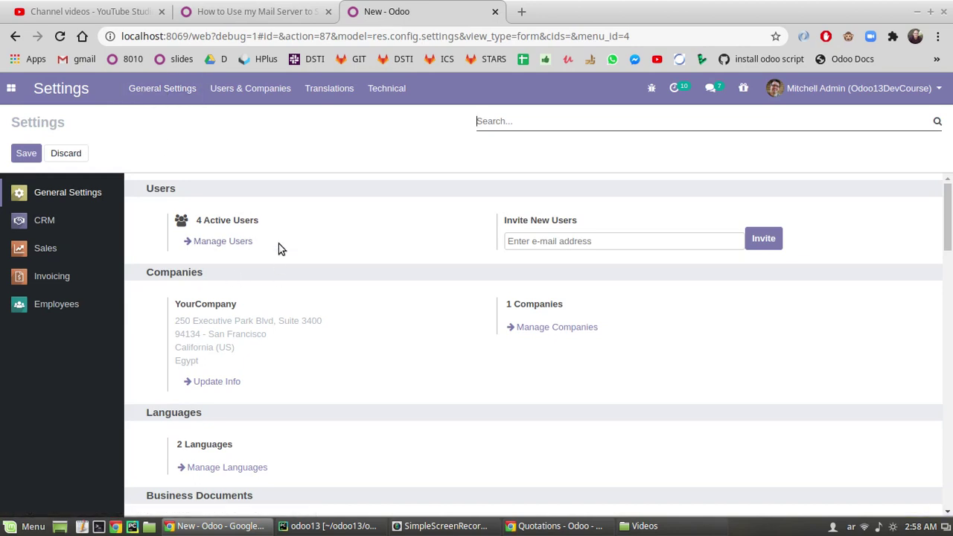
pyautogui.scroll(-5, 281, 247)
pyautogui.scroll(-8, 283, 248)
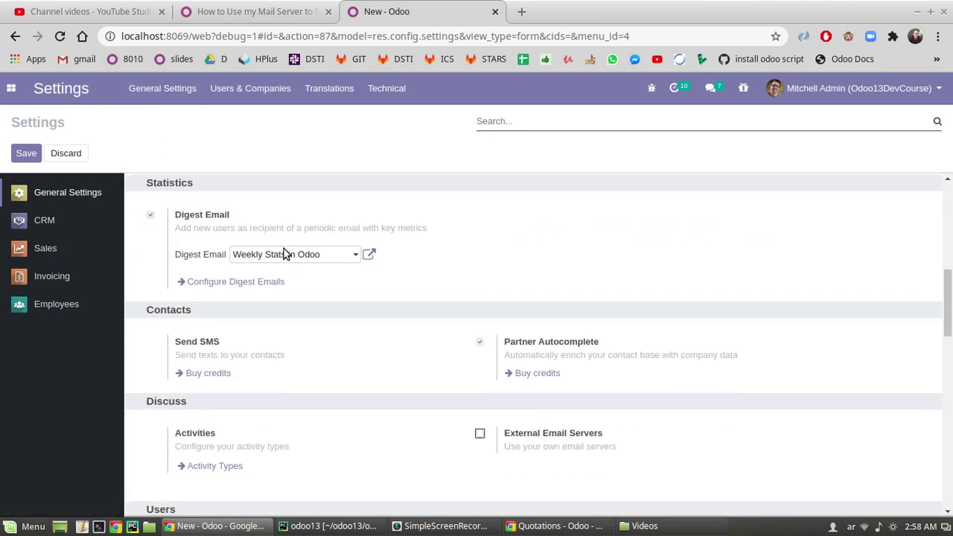
pyautogui.click(479, 248)
# - Check that the alias domain is set to gmail.com
pyautogui.click(597, 291)
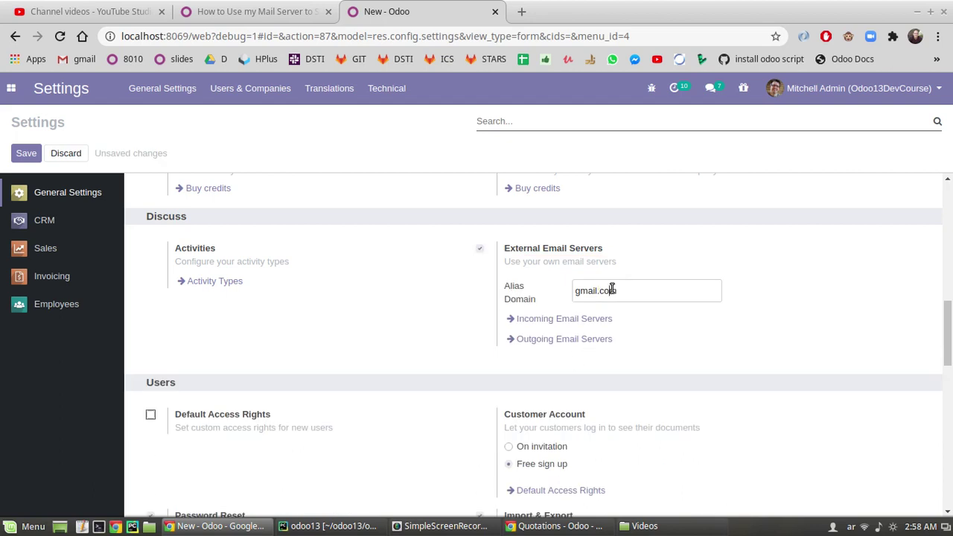
pyautogui.moveTo(639, 290); pyautogui.dragTo(569, 293)
pyautogui.click(703, 297)
pyautogui.hotkey('ctrl', 'shift', 'Left')
pyautogui.click(615, 290)
pyautogui.moveTo(616, 290); pyautogui.dragTo(599, 291)
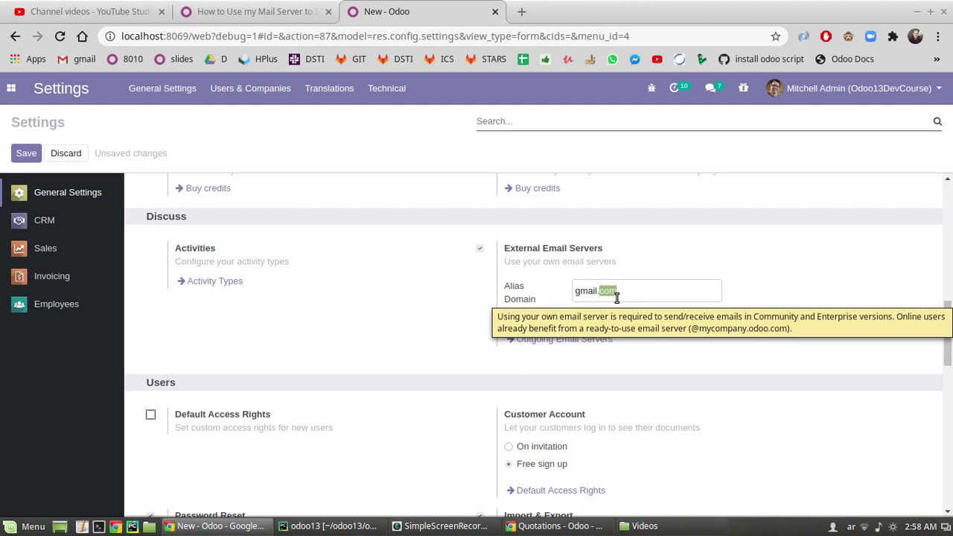
pyautogui.doubleClick(591, 290)
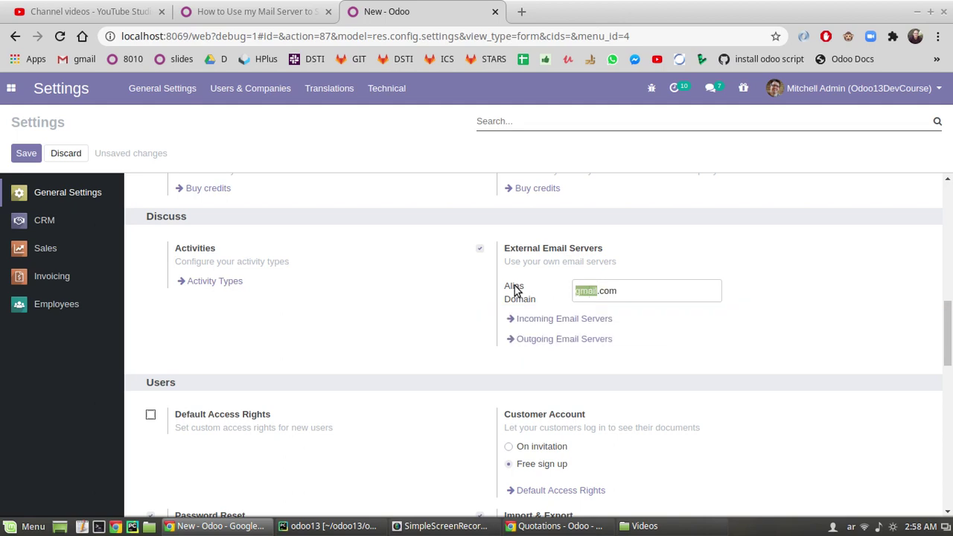
pyautogui.tripleClick(512, 289)
pyautogui.click(642, 291)
pyautogui.tripleClick(596, 291)
pyautogui.click(574, 292)
pyautogui.moveTo(619, 290); pyautogui.dragTo(573, 289)
# - Save the general settings
pyautogui.click(18, 160)
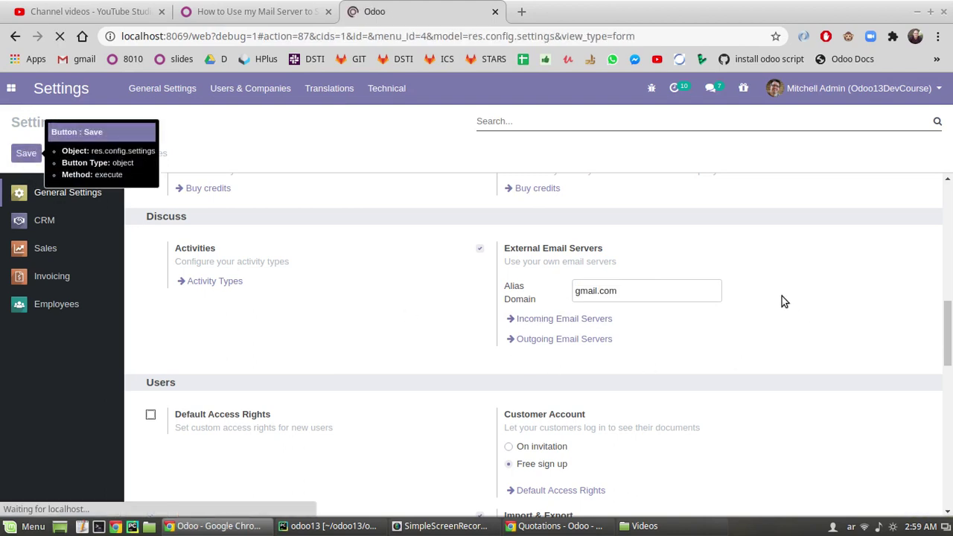
pyautogui.scroll(-15, 938, 212)
pyautogui.scroll(2, 701, 295)
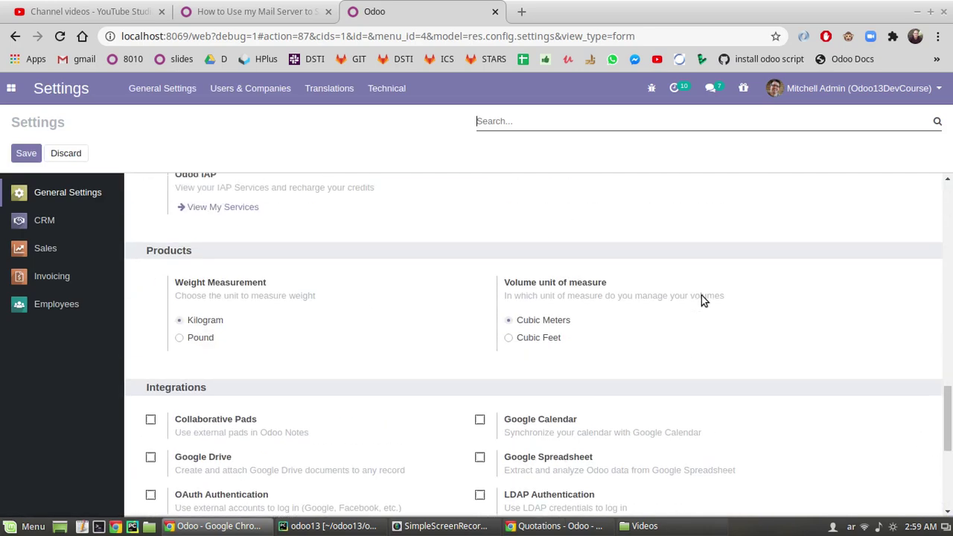
pyautogui.scroll(-2, 629, 313)
pyautogui.scroll(3, 628, 306)
pyautogui.scroll(3, 628, 311)
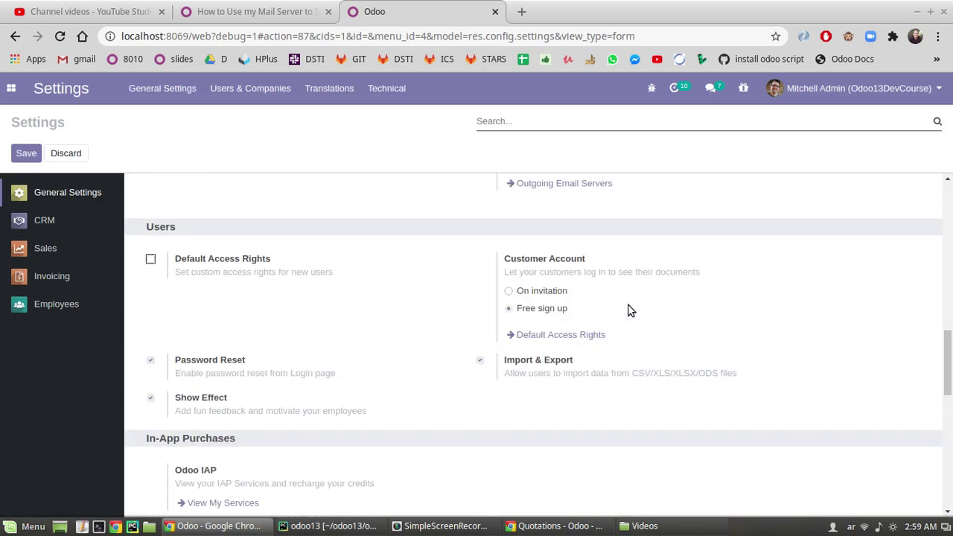
pyautogui.scroll(2, 626, 303)
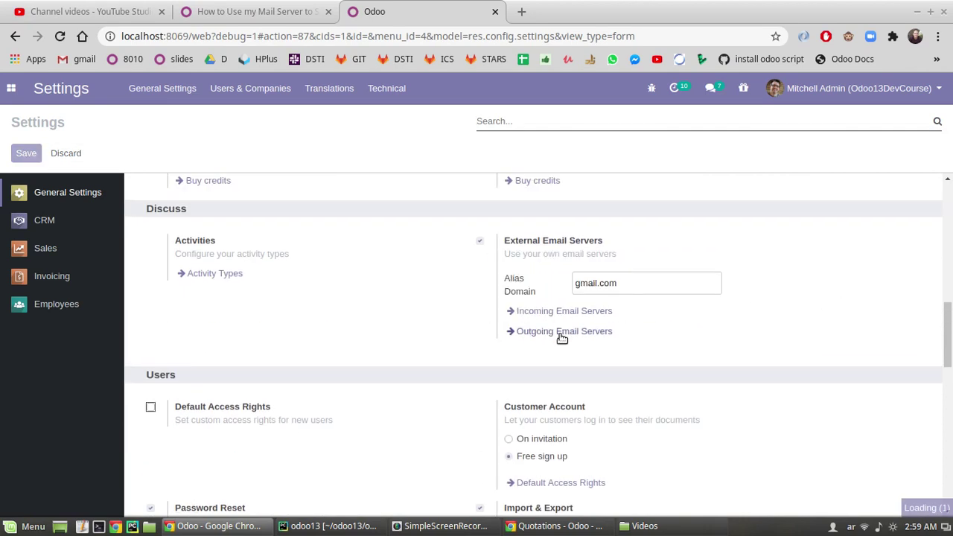
# - Create a new outgoing mail server with description '3yadtey mail'
pyautogui.click(560, 333)
pyautogui.click(31, 147)
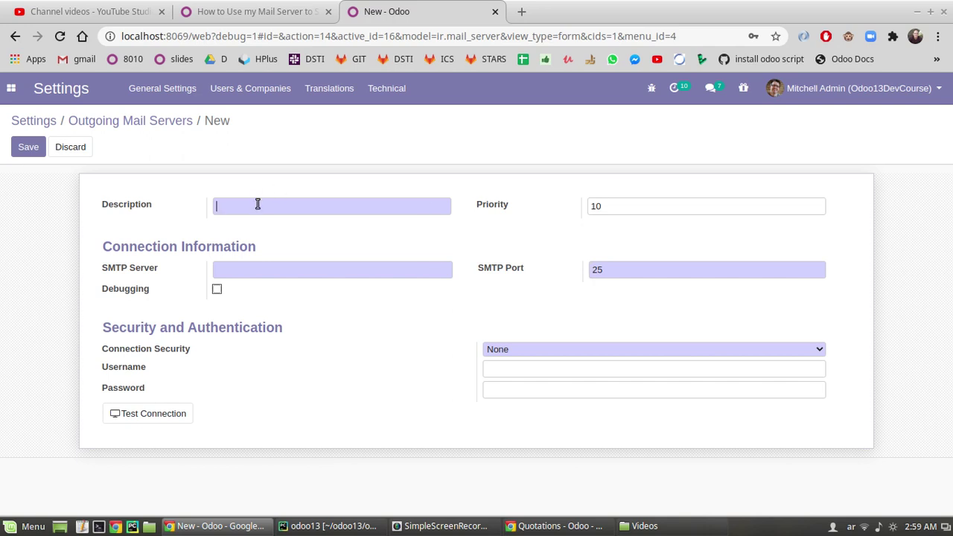
pyautogui.write('عشيفث')
pyautogui.hotkey('ctrl', 'a')
pyautogui.write('3yadtey mail')
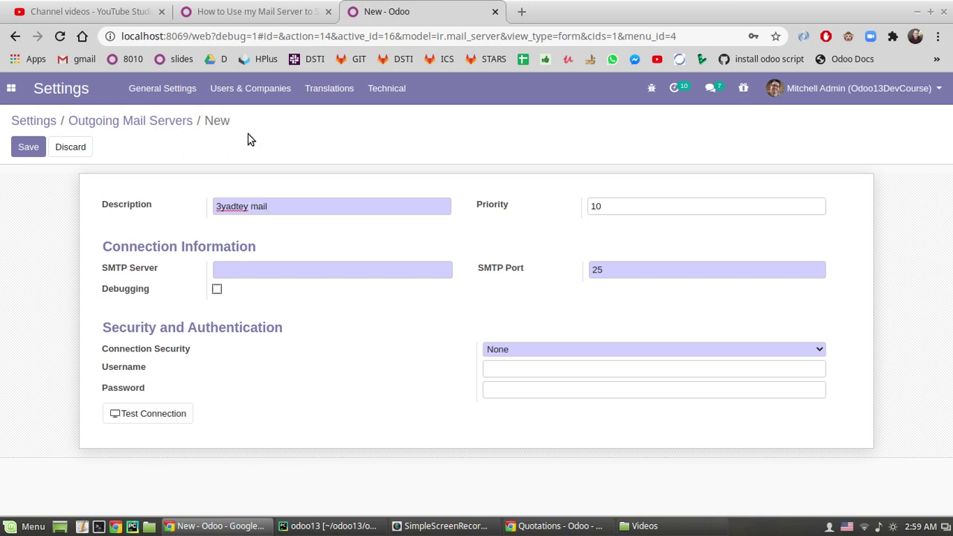
# - Focus the SMTP Server field and open a new browser tab
pyautogui.click(238, 268)
pyautogui.moveTo(128, 278)
pyautogui.click(521, 12)
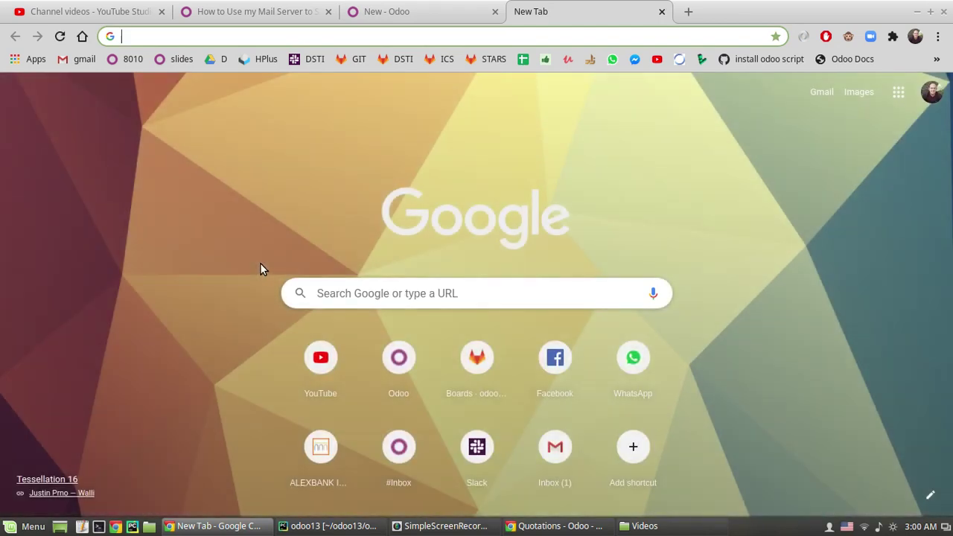
# - Search Google for 'office 365 smtp outgoing settings'
pyautogui.write('office 365 smto ')
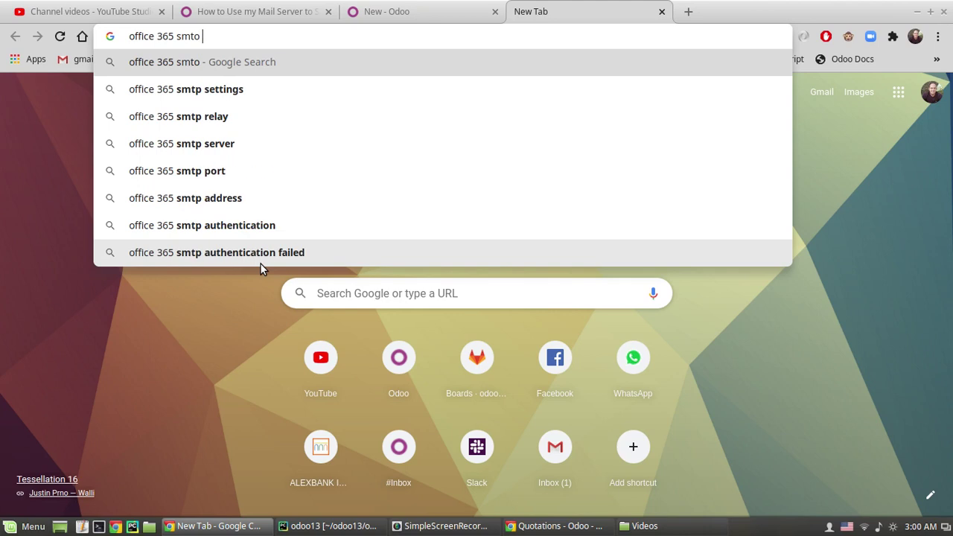
pyautogui.write('outgoing mail')
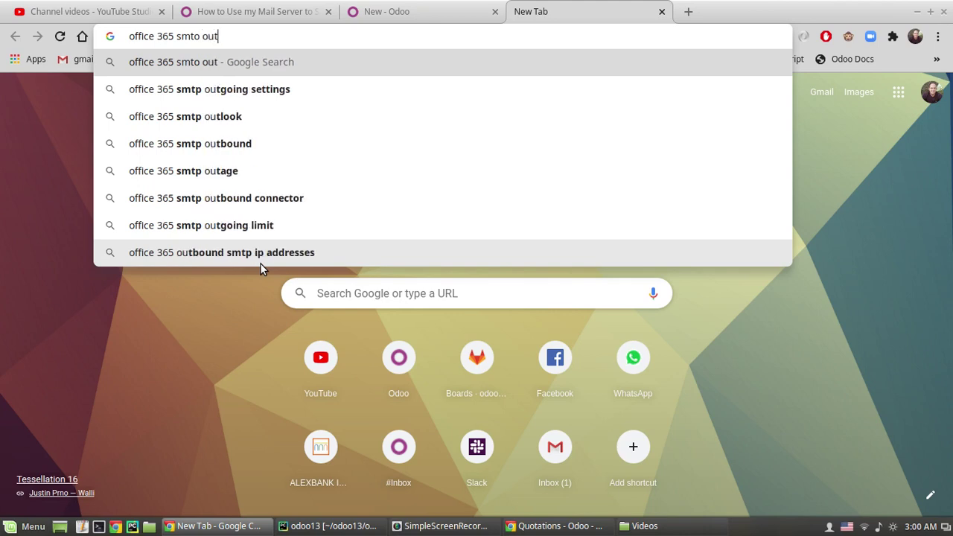
pyautogui.press('BackSpace')
pyautogui.press('BackSpace')
pyautogui.press('BackSpace')
pyautogui.press('BackSpace')
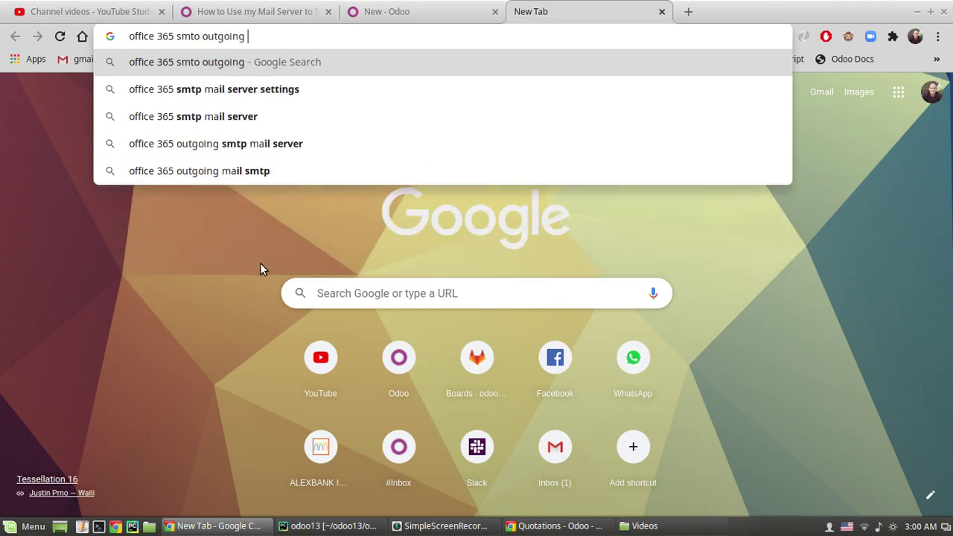
pyautogui.press('Down')
pyautogui.press('Return')
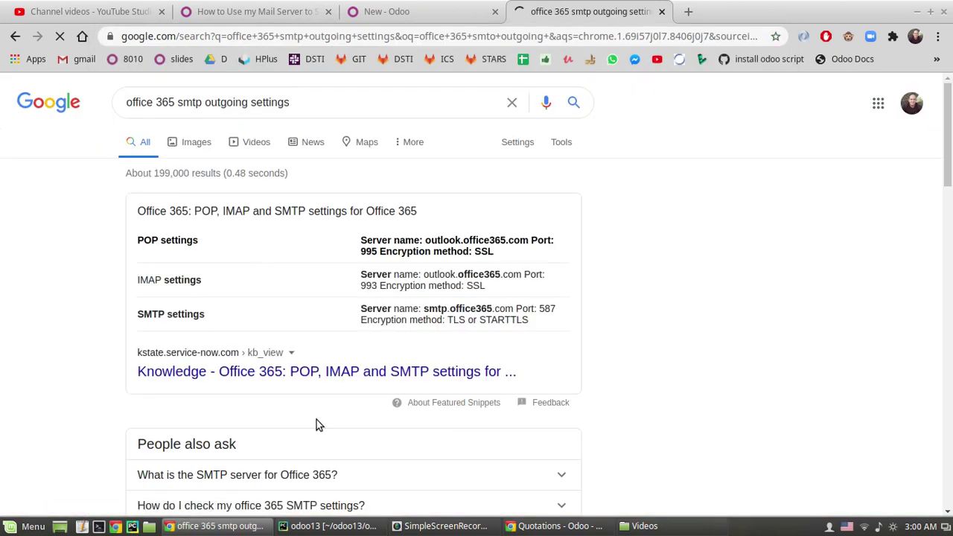
# - Review the SMTP Server field and connection security options, leaving security at None
pyautogui.click(386, 11)
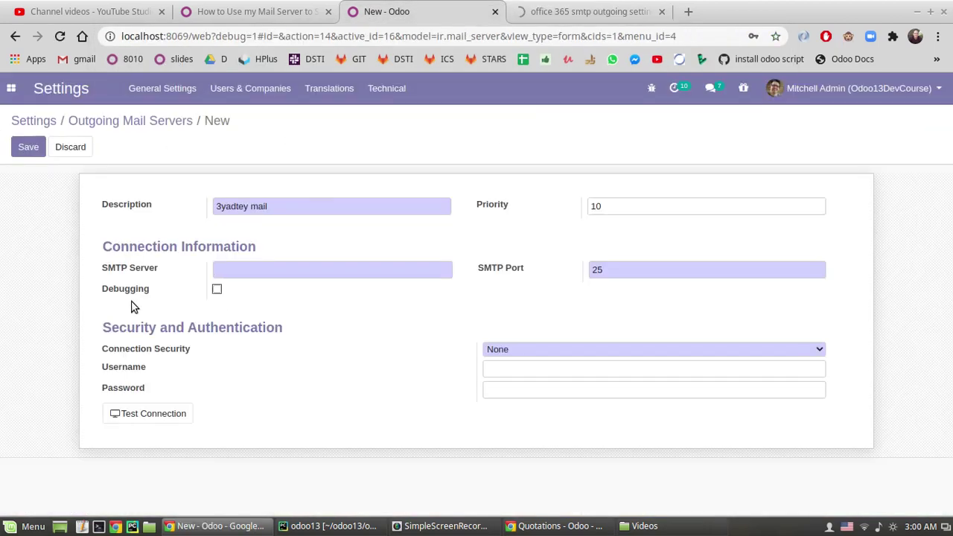
pyautogui.moveTo(104, 269); pyautogui.dragTo(151, 270)
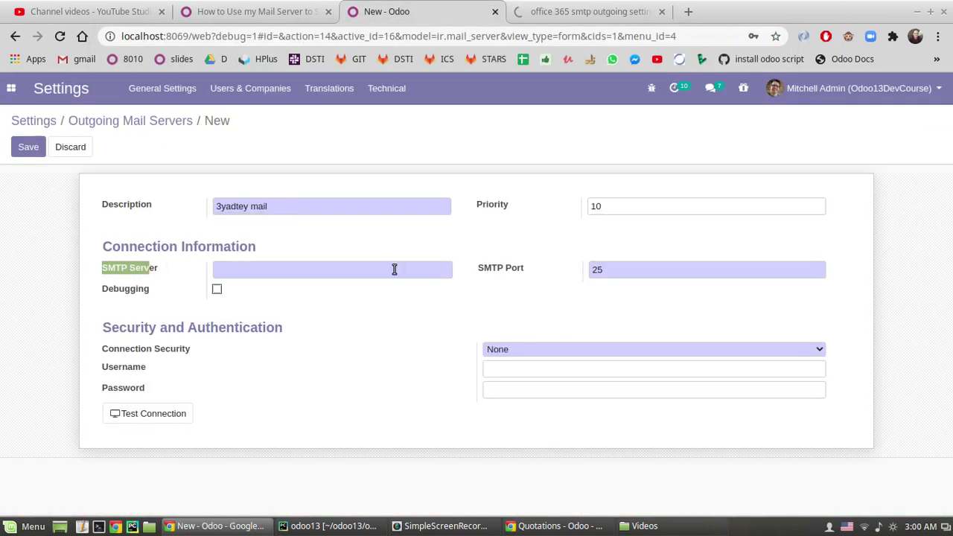
pyautogui.click(524, 268)
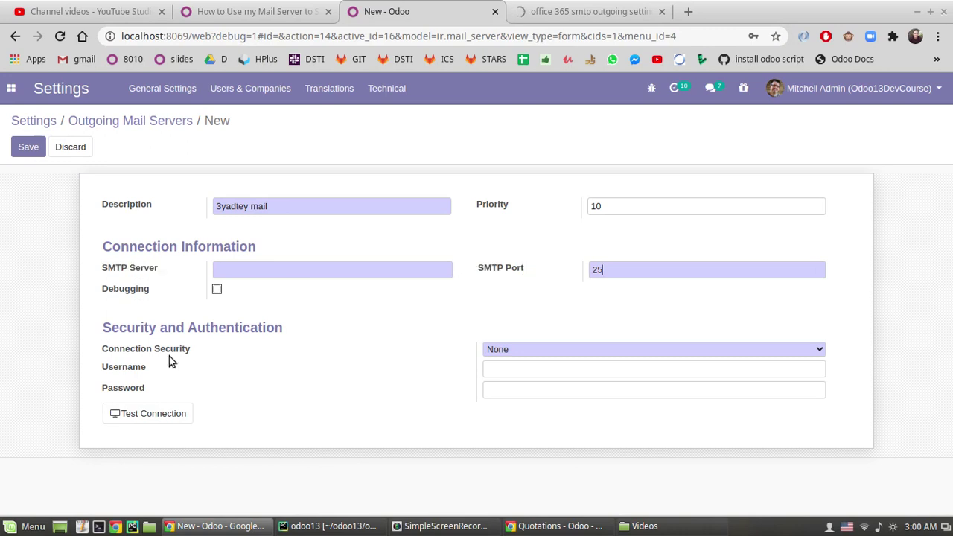
pyautogui.click(531, 349)
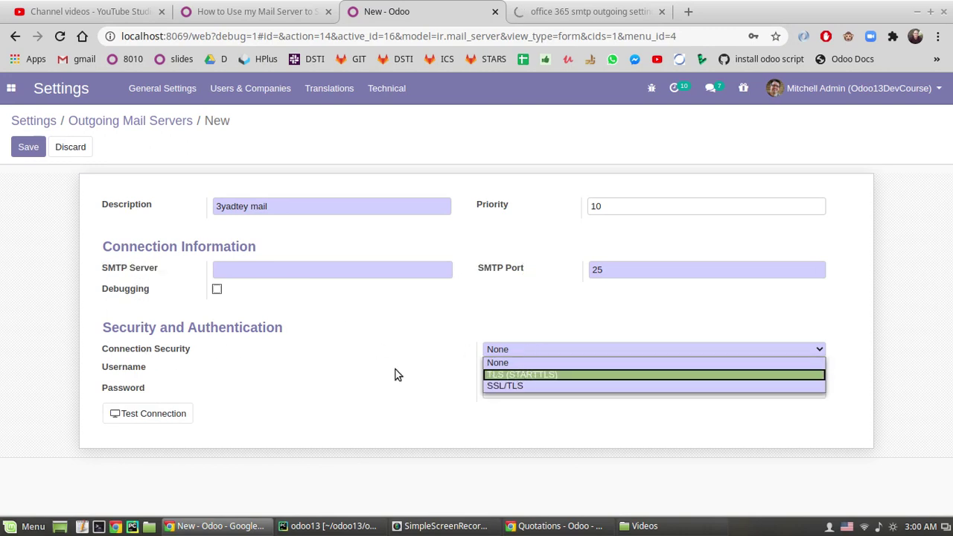
pyautogui.click(95, 366)
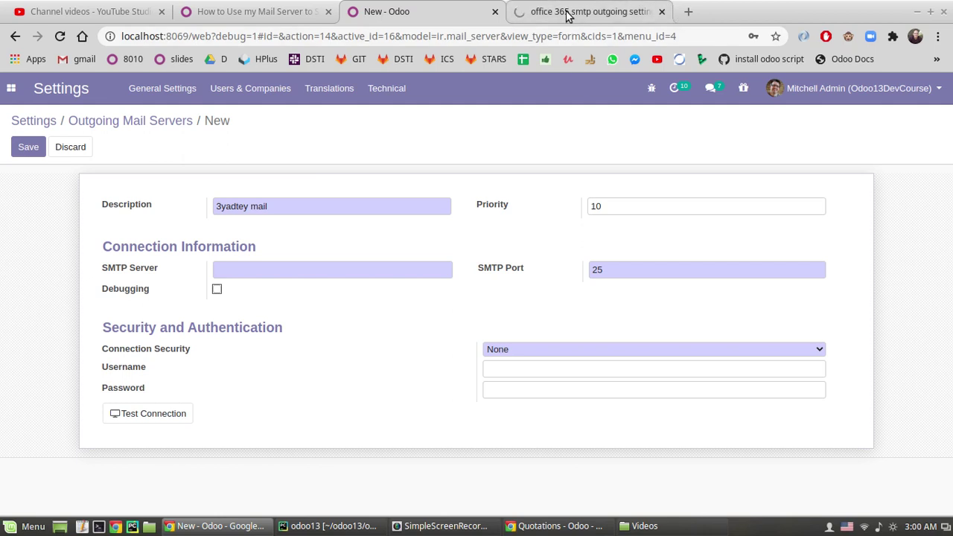
pyautogui.moveTo(103, 275); pyautogui.dragTo(196, 267)
pyautogui.click(152, 265)
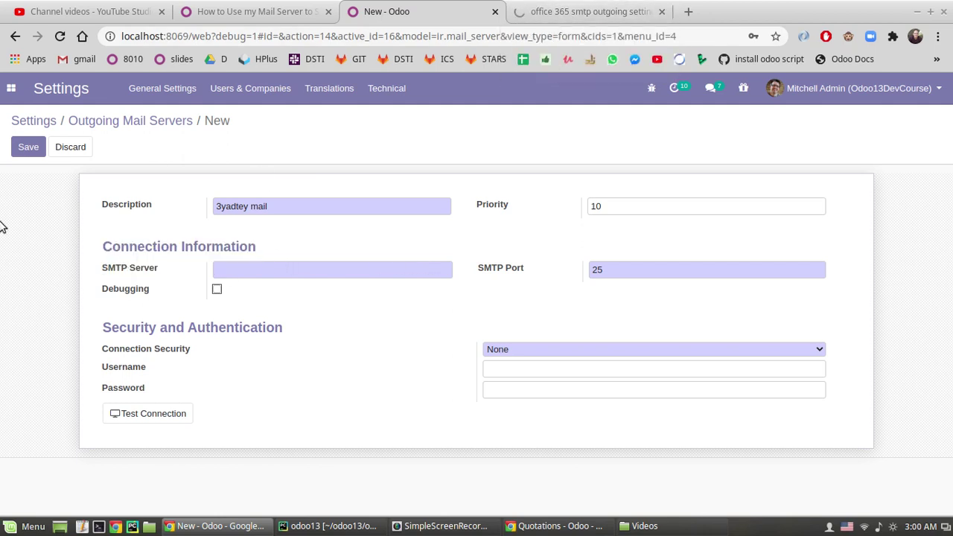
# - Close the search tab and enter the SMTP server, comparing against the documentation's example settings
pyautogui.middleClick(561, 9)
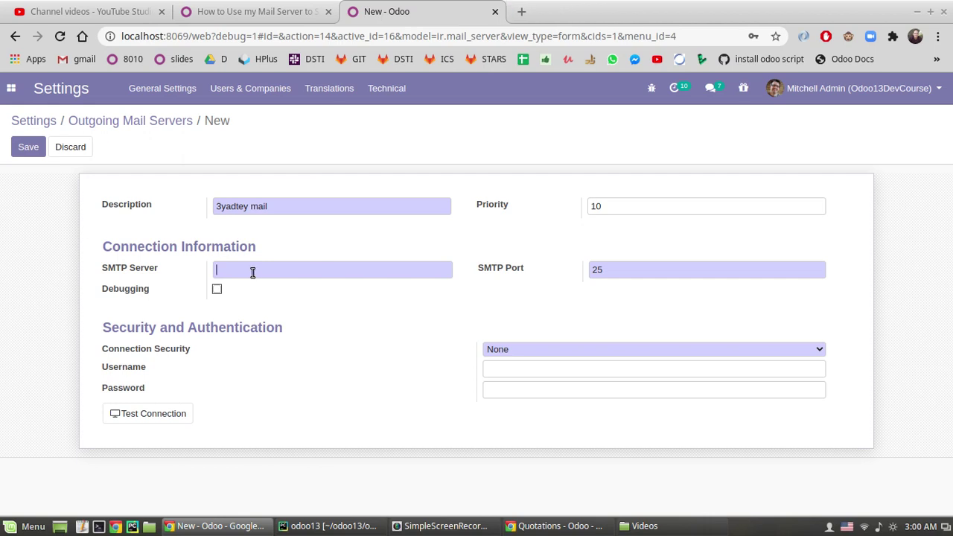
pyautogui.click(253, 11)
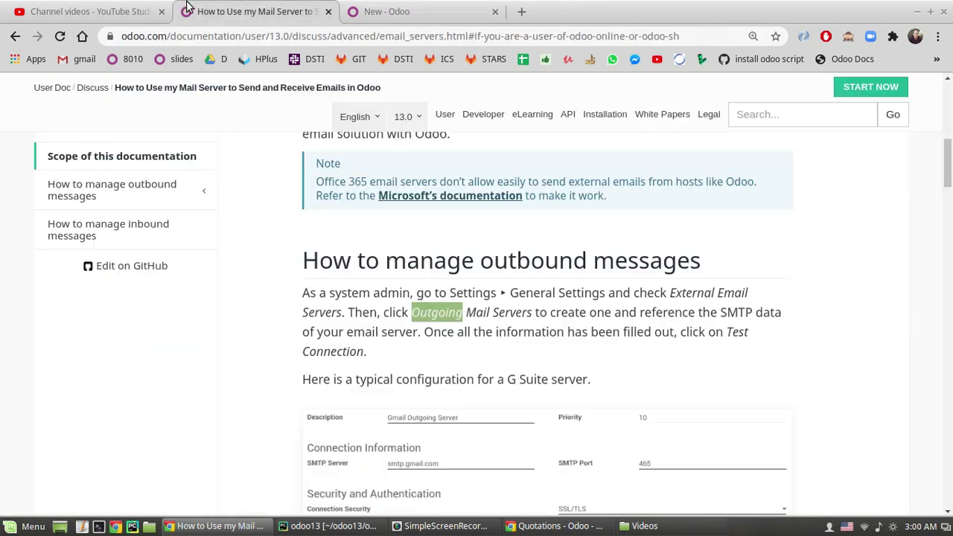
pyautogui.scroll(-4, 471, 330)
pyautogui.click(459, 17)
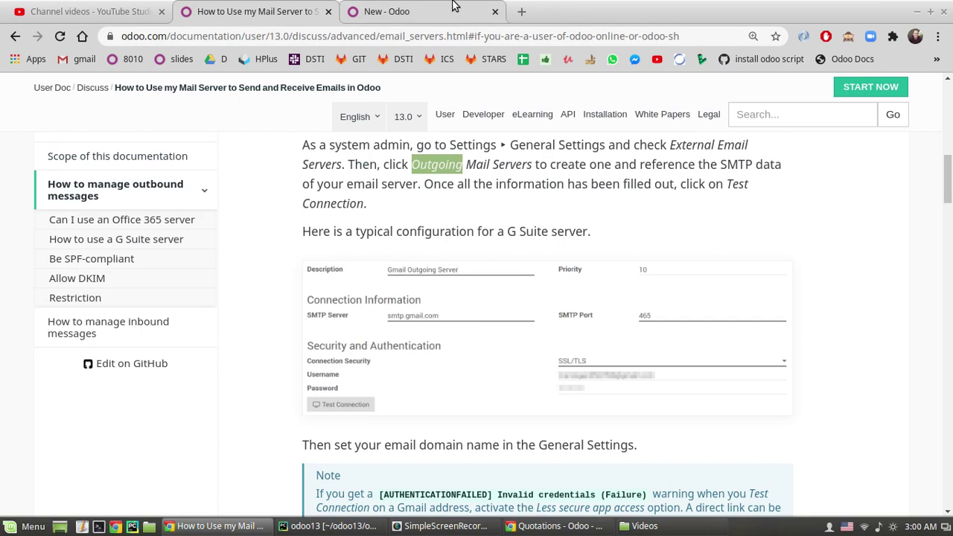
pyautogui.write('smtp.gmail.com')
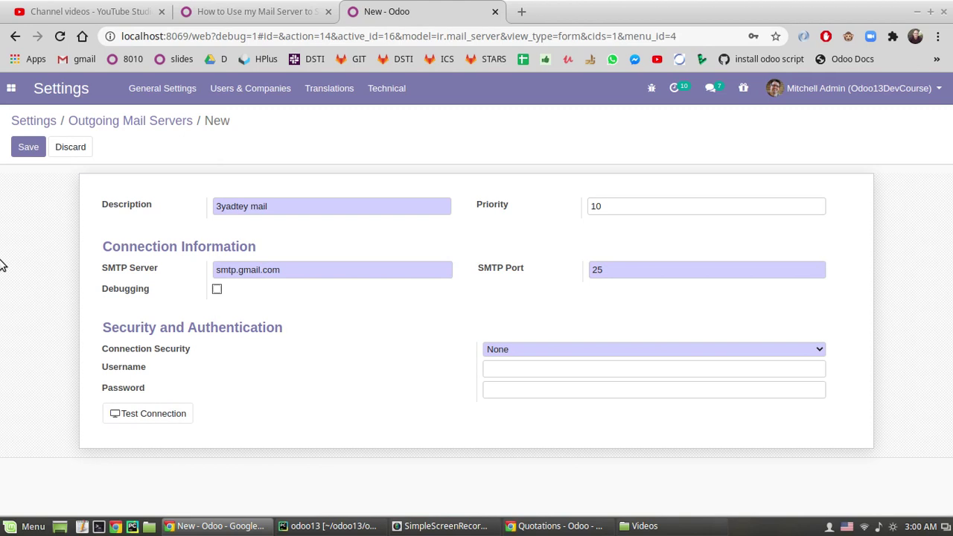
pyautogui.click(276, 8)
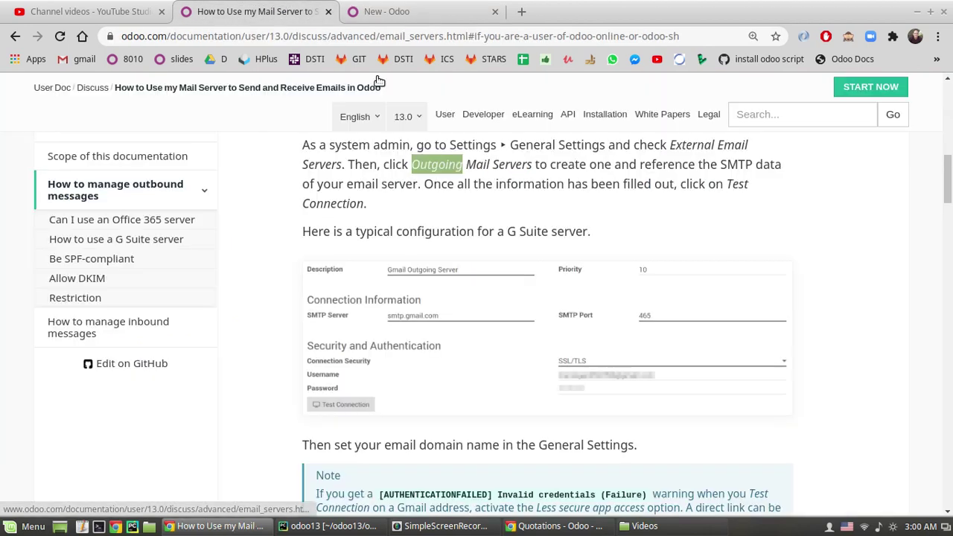
pyautogui.click(398, 11)
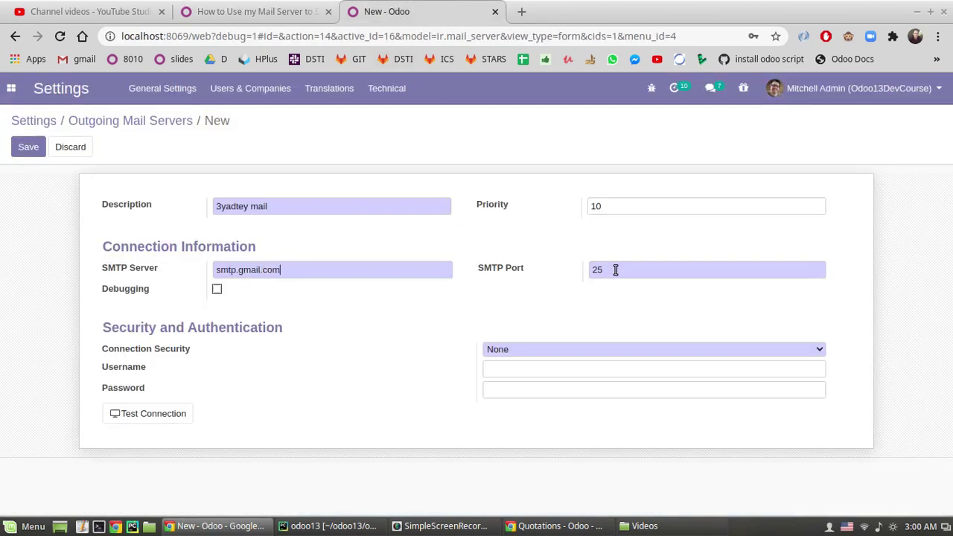
pyautogui.click(230, 8)
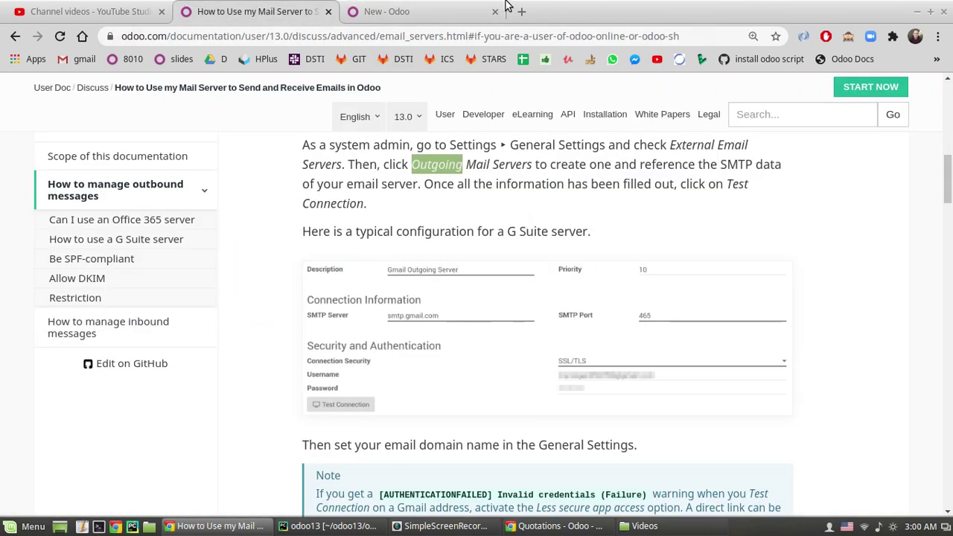
pyautogui.click(398, 11)
# - Set the SMTP port to 465 and connection security to SSL/TLS
pyautogui.doubleClick(627, 267)
pyautogui.write('465')
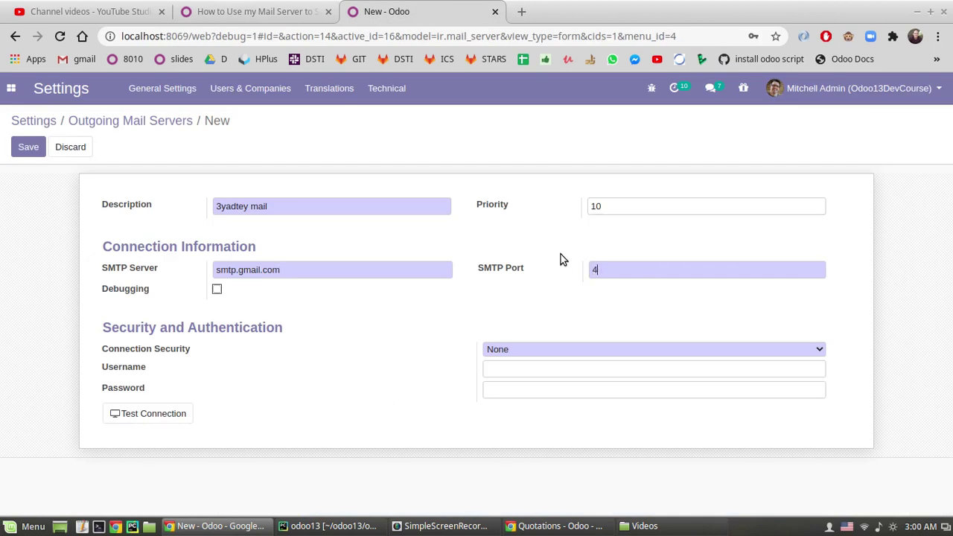
pyautogui.click(495, 352)
pyautogui.click(555, 384)
# - Enter the account username and password
pyautogui.click(491, 374)
pyautogui.click(419, 374)
pyautogui.press('BackSpace')
pyautogui.press('BackSpace')
pyautogui.write('•••••')
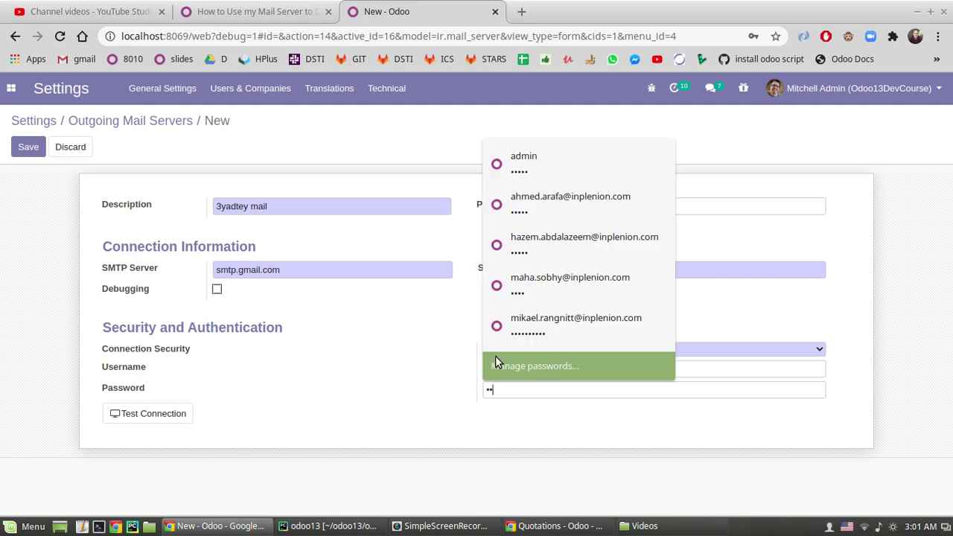
pyautogui.write('••••••••')
pyautogui.click(365, 432)
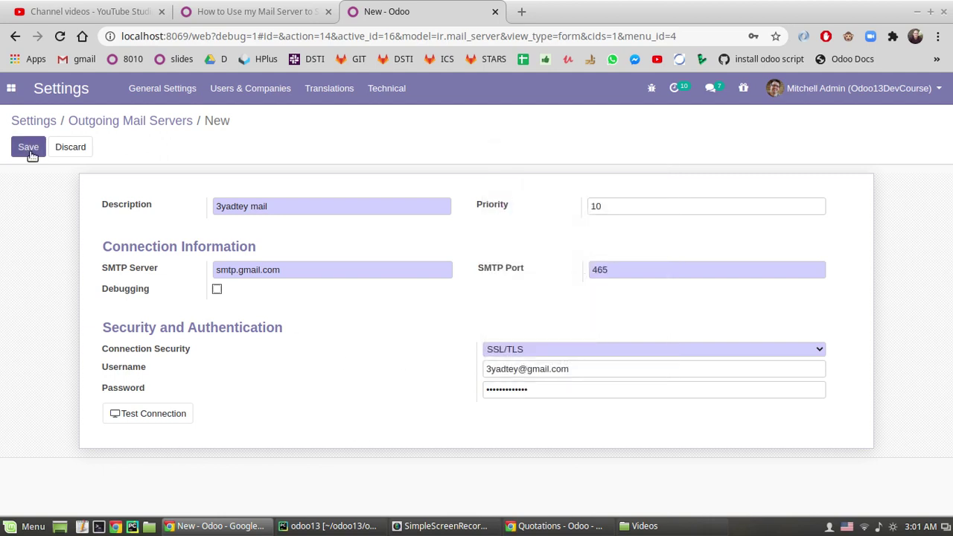
# - Save the 3yadtey mail server, review its credentials, and confirm 'Connection Test Succeeded!'
pyautogui.click(28, 151)
pyautogui.click(494, 389)
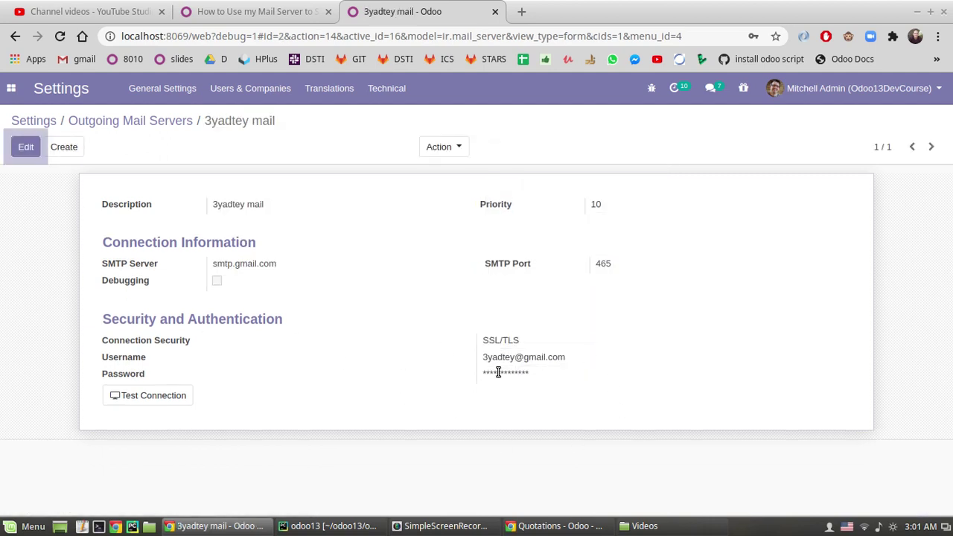
pyautogui.click(483, 390)
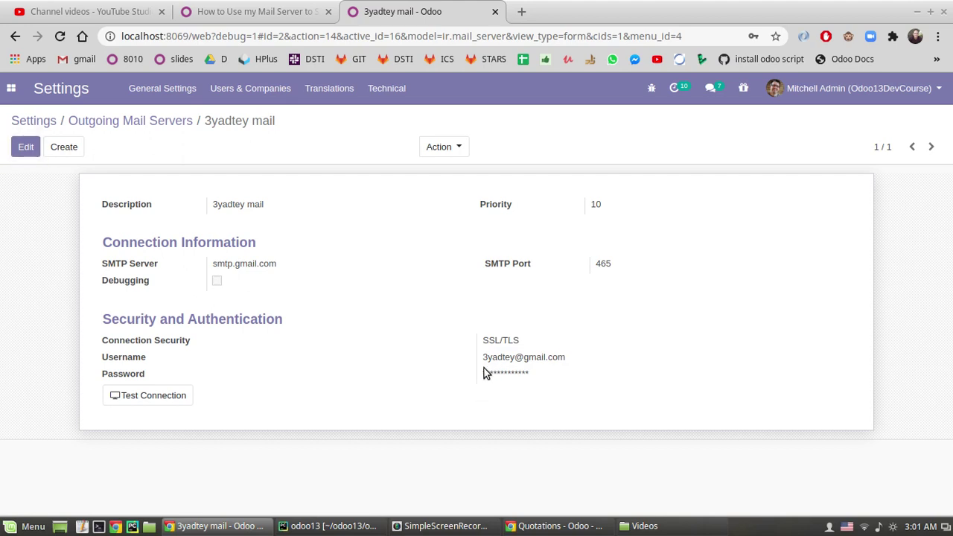
pyautogui.doubleClick(484, 358)
pyautogui.click(509, 392)
pyautogui.moveTo(486, 372); pyautogui.dragTo(536, 372)
pyautogui.click(531, 373)
pyautogui.click(131, 398)
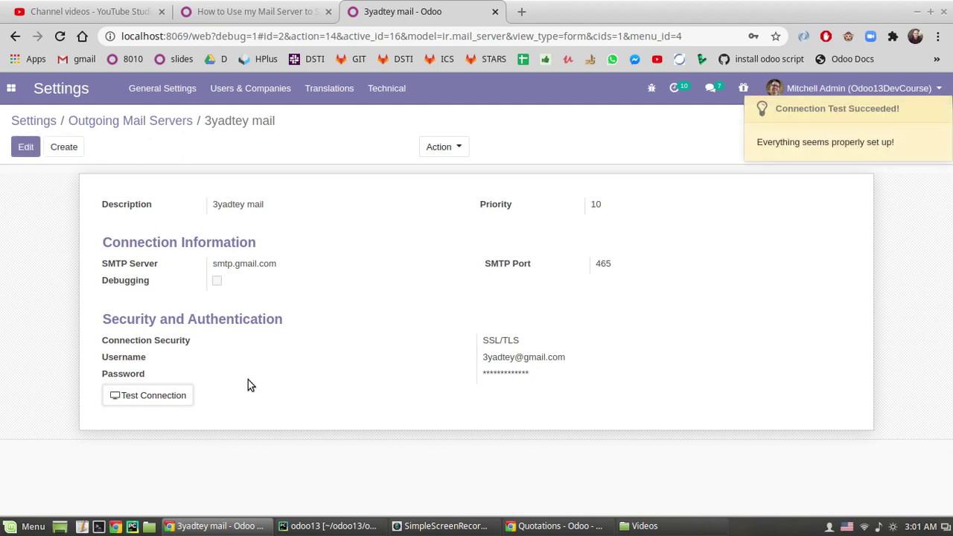
pyautogui.moveTo(786, 126); pyautogui.dragTo(859, 126)
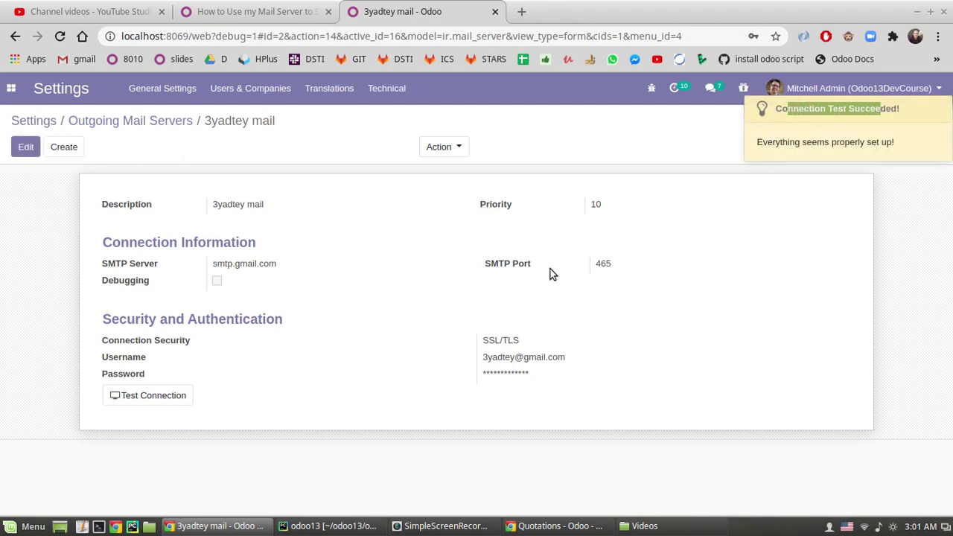
# - Add an extra 'e' to the username and run a test that fails with rejected credentials
pyautogui.click(24, 148)
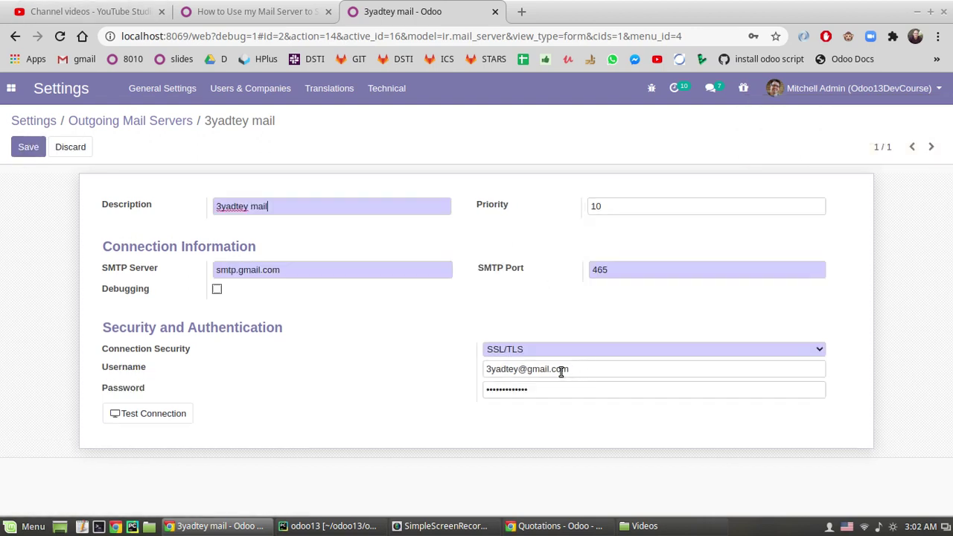
pyautogui.click(513, 370)
pyautogui.write('e')
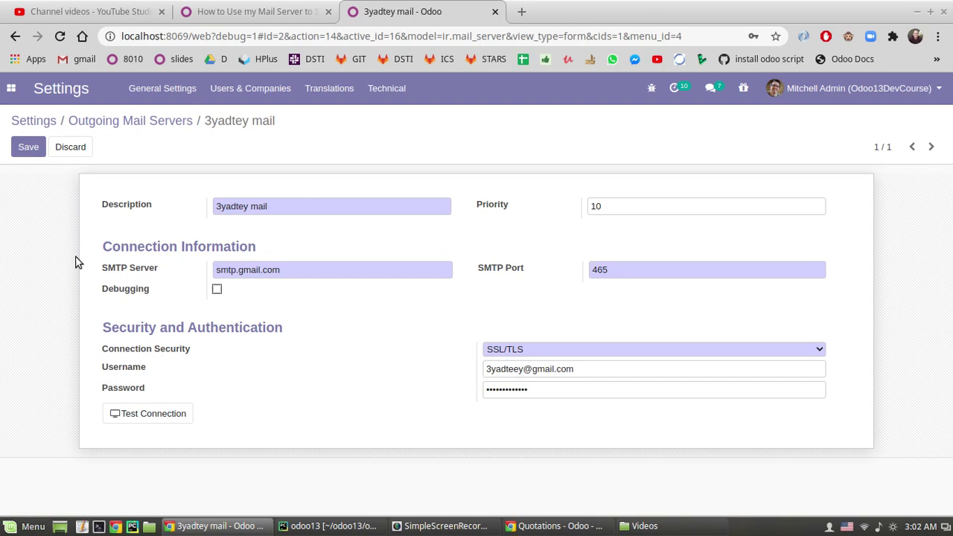
pyautogui.click(138, 413)
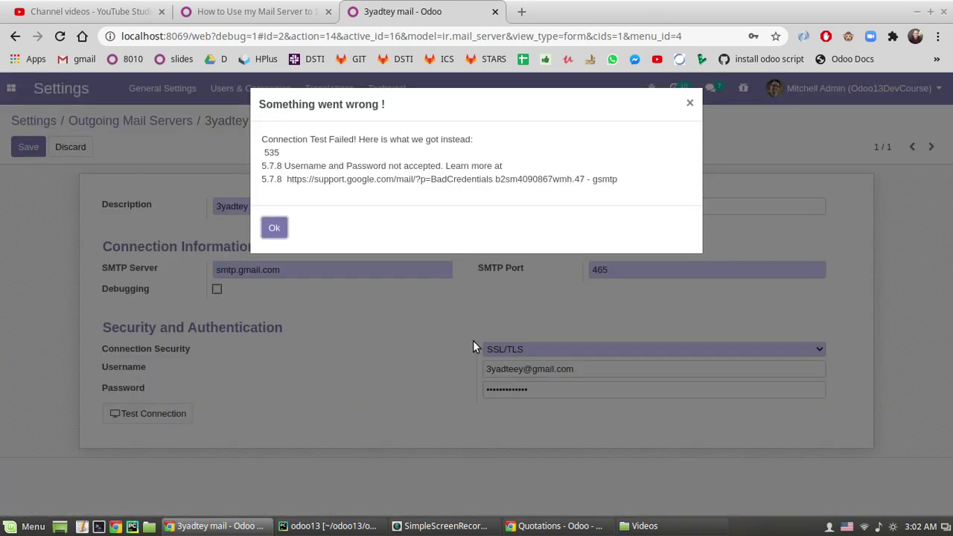
pyautogui.moveTo(308, 140); pyautogui.dragTo(423, 141)
pyautogui.click(424, 152)
pyautogui.moveTo(251, 160); pyautogui.dragTo(436, 166)
pyautogui.click(409, 165)
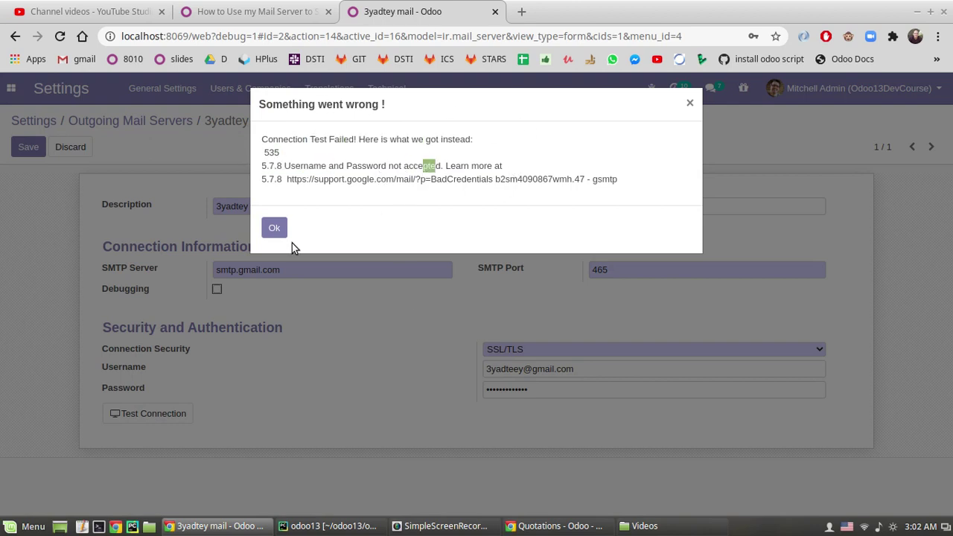
pyautogui.press('Escape')
# - Remove the extra letter, confirm the test succeeds, and save the server
pyautogui.click(488, 368)
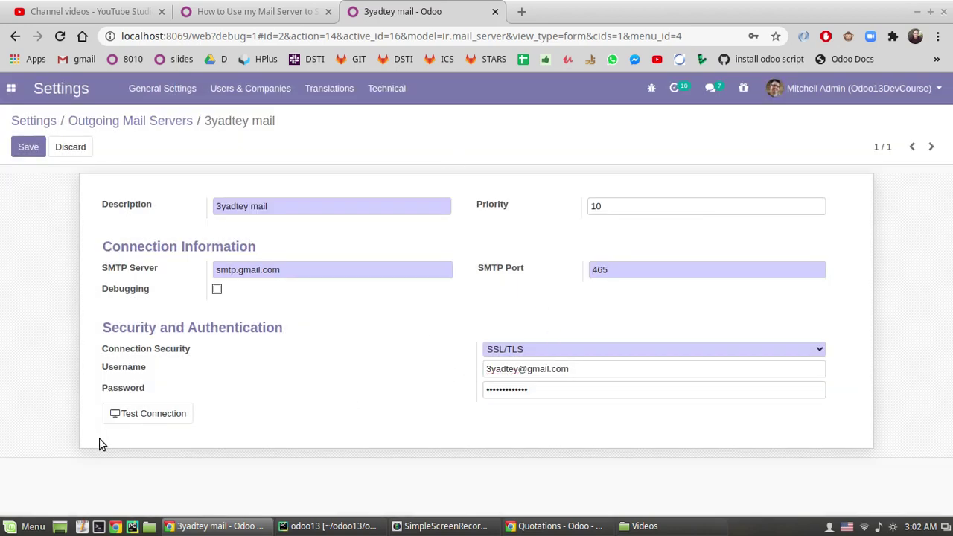
pyautogui.press('BackSpace')
pyautogui.click(134, 416)
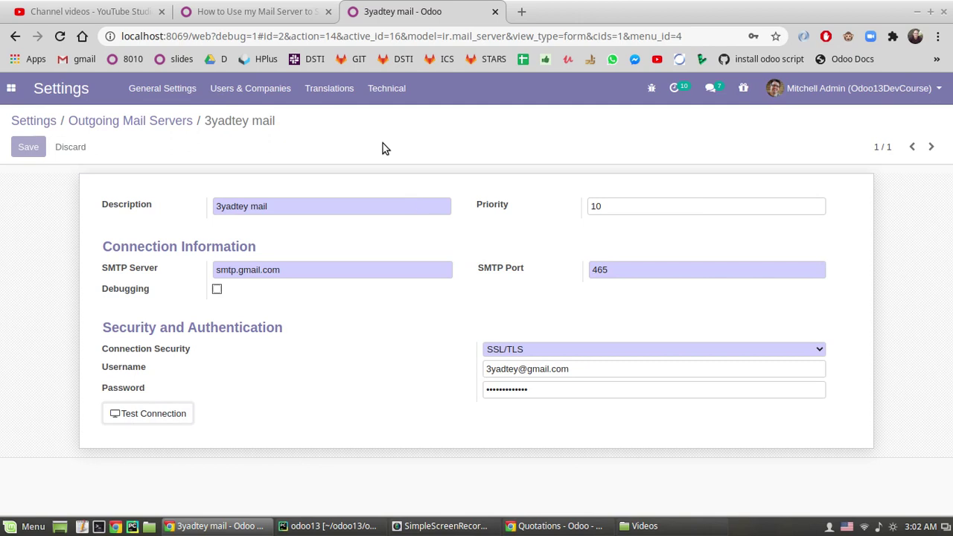
pyautogui.moveTo(797, 142); pyautogui.dragTo(866, 142)
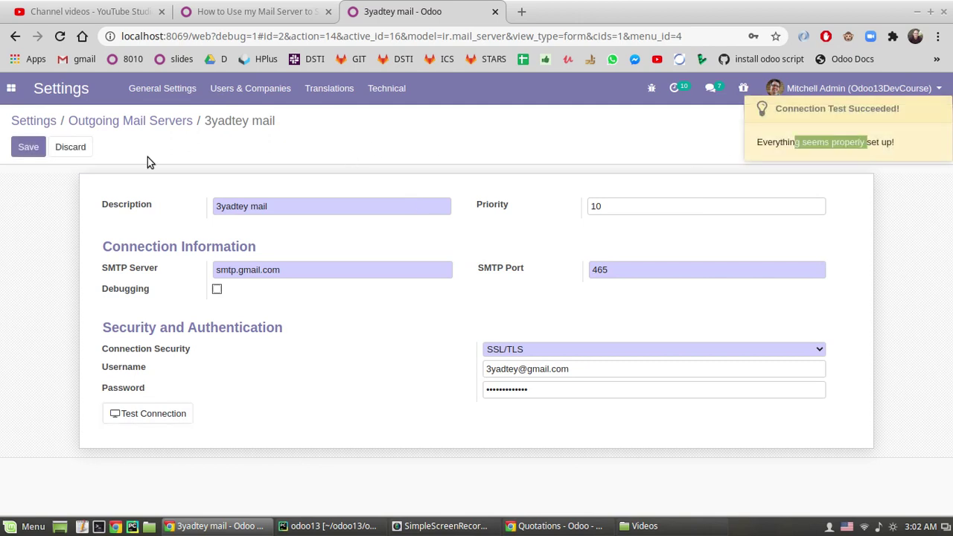
pyautogui.click(27, 147)
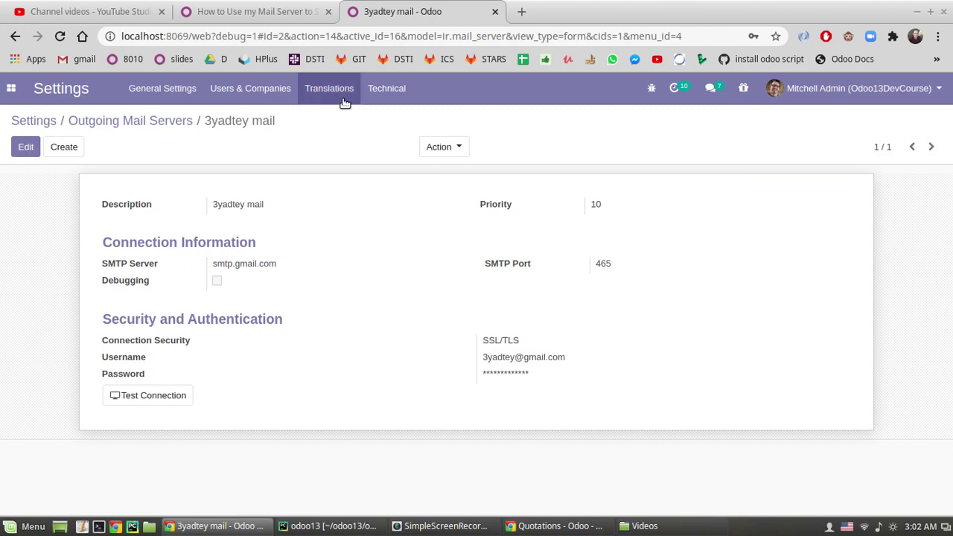
# - Open the Technical settings' Emails list in a new tab
pyautogui.click(368, 92)
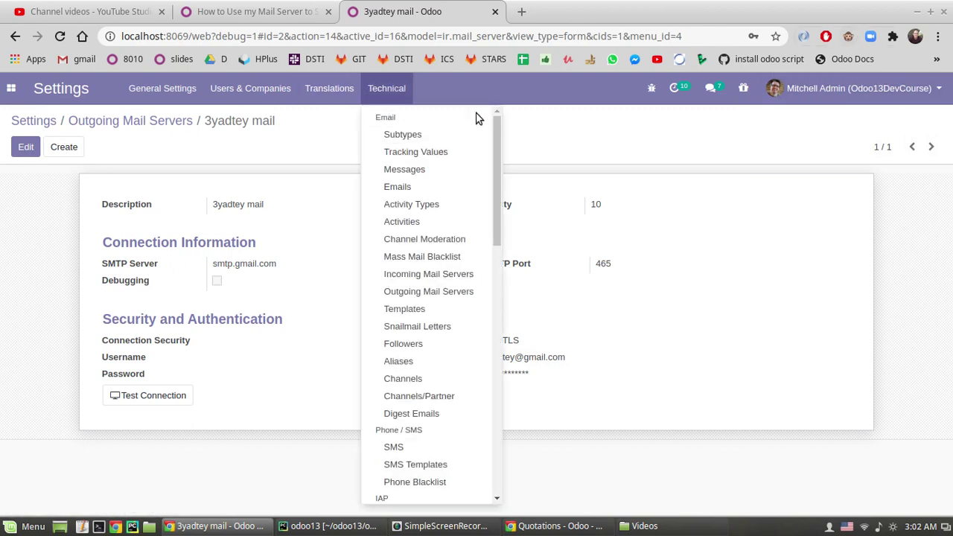
pyautogui.middleClick(388, 187)
pyautogui.click(569, 9)
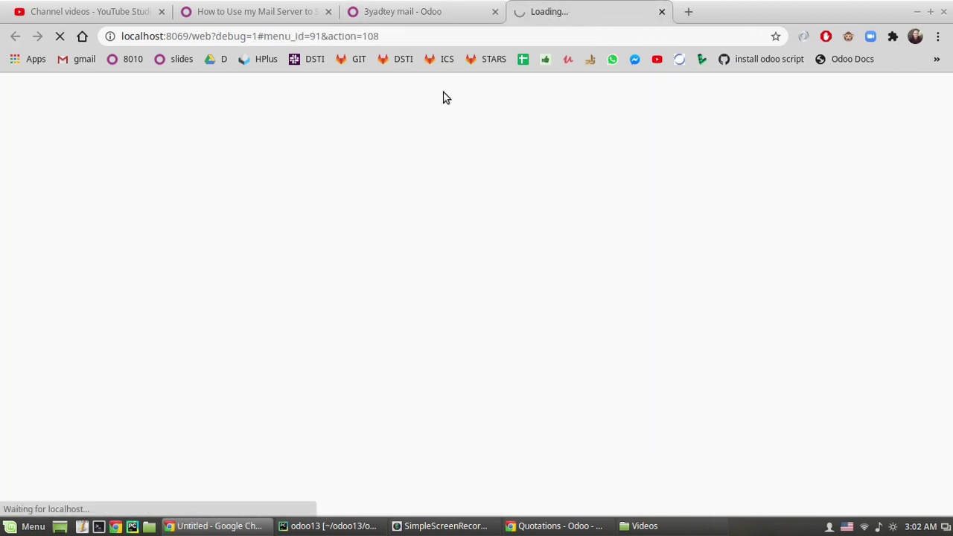
# - Create a test email with a greeting subject, the recipient's Gmail address and a short body, and send it
pyautogui.click(31, 147)
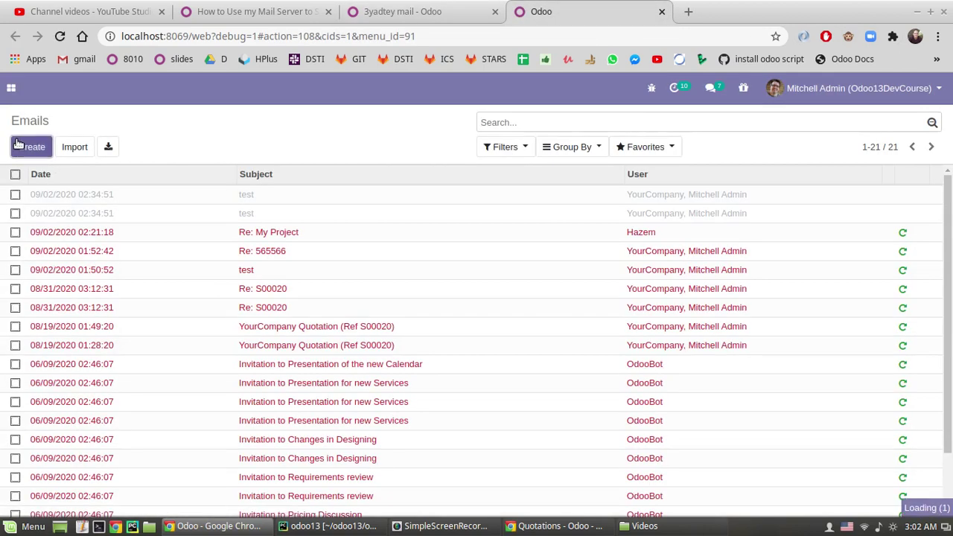
pyautogui.click(125, 237)
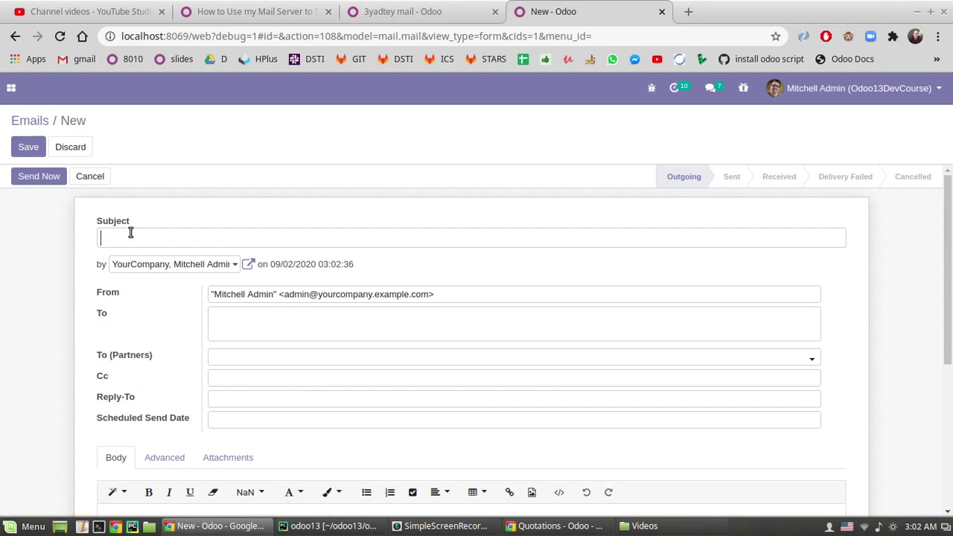
pyautogui.write('Hi Hazem')
pyautogui.click(220, 332)
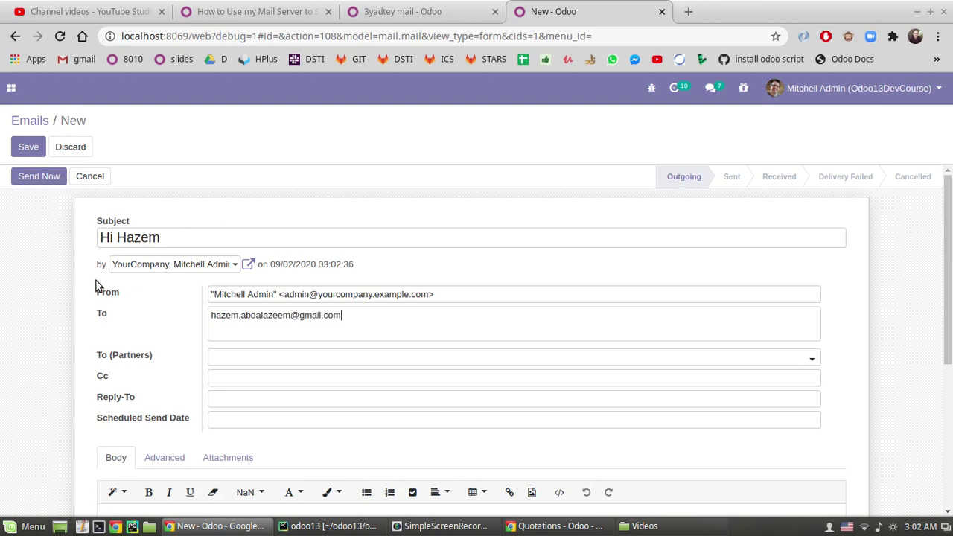
pyautogui.scroll(-2, 165, 501)
pyautogui.click(191, 462)
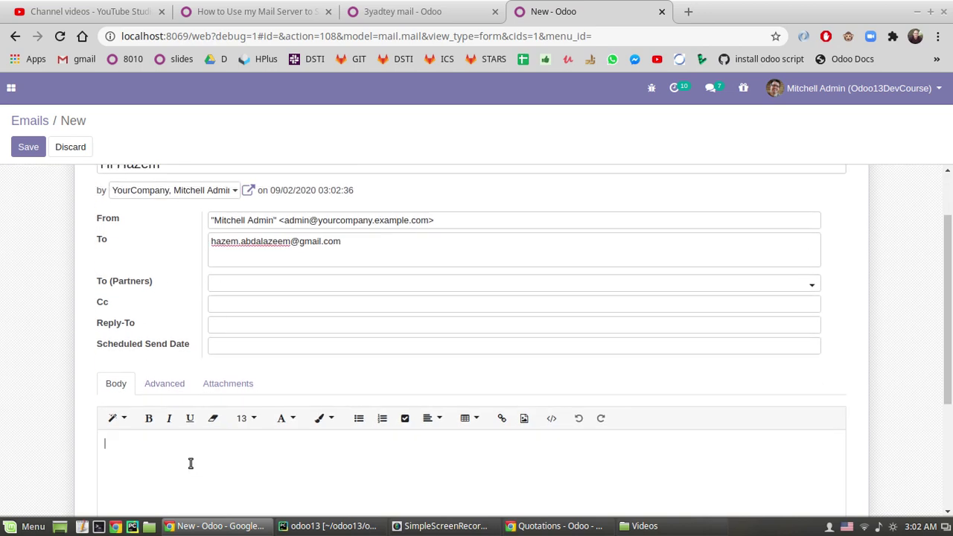
pyautogui.write('Hello Hazem')
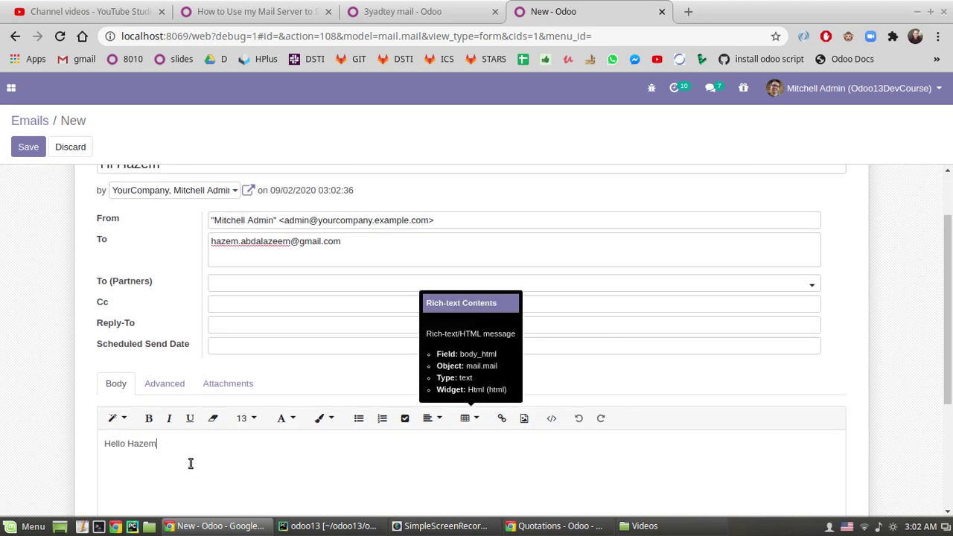
pyautogui.scroll(2, 96, 335)
pyautogui.click(31, 179)
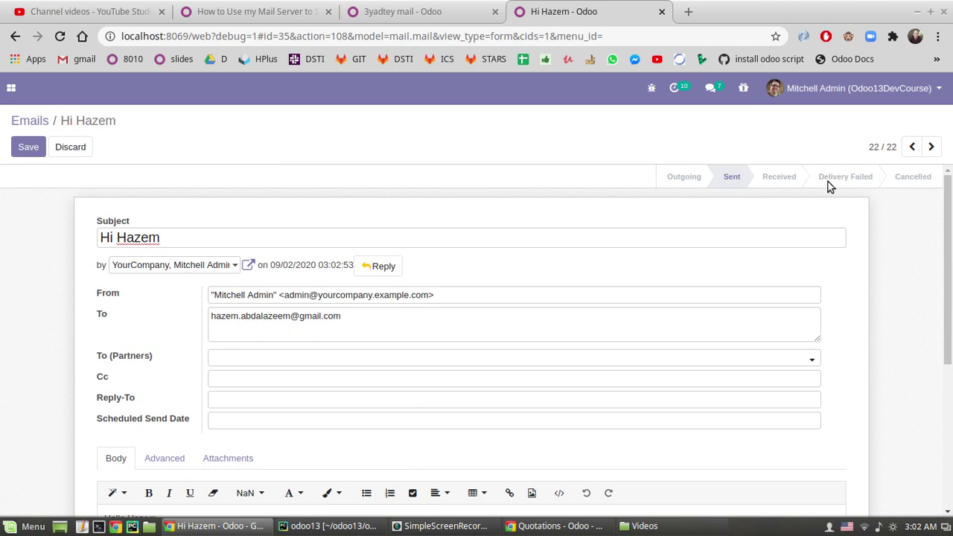
# - Open Gmail from the bookmarks bar in a new tab
pyautogui.scroll(-1, 521, 312)
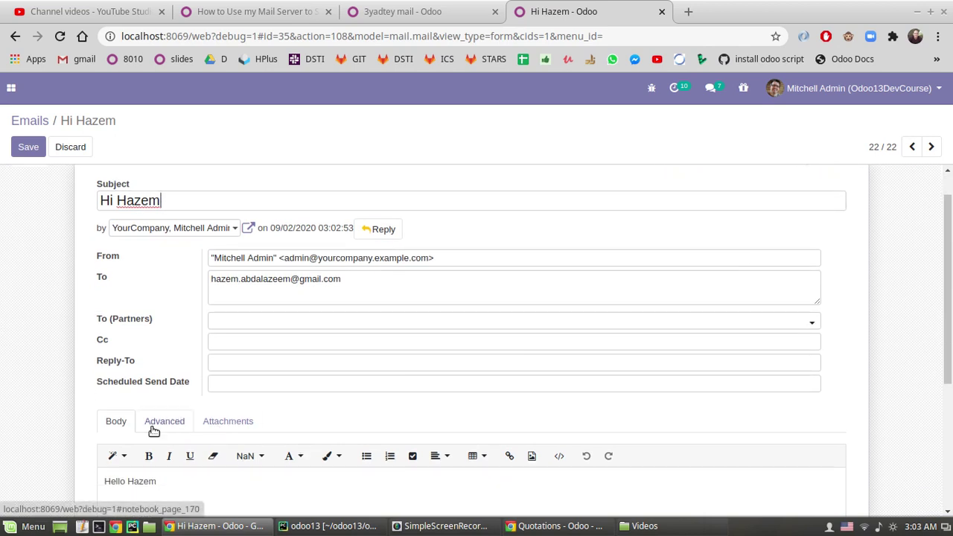
pyautogui.scroll(1, 811, 194)
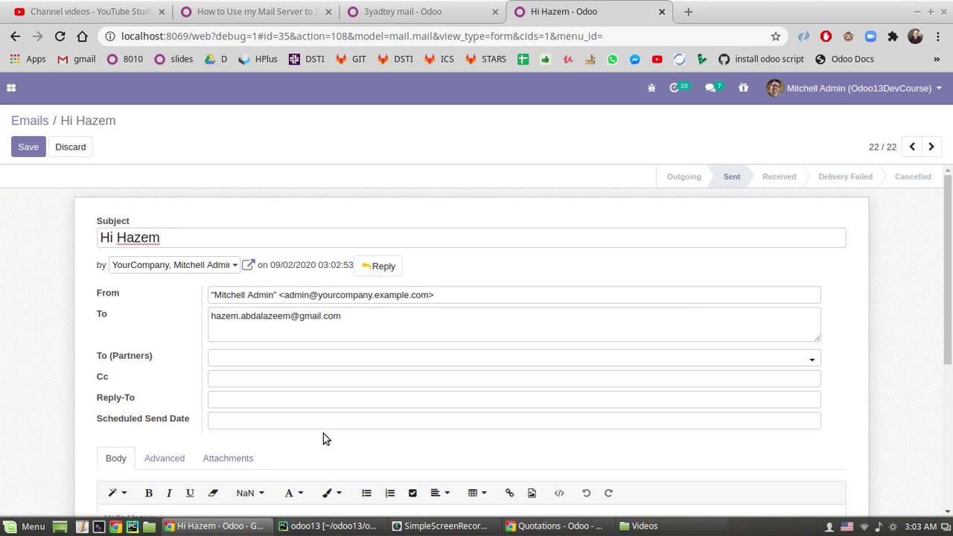
pyautogui.middleClick(72, 61)
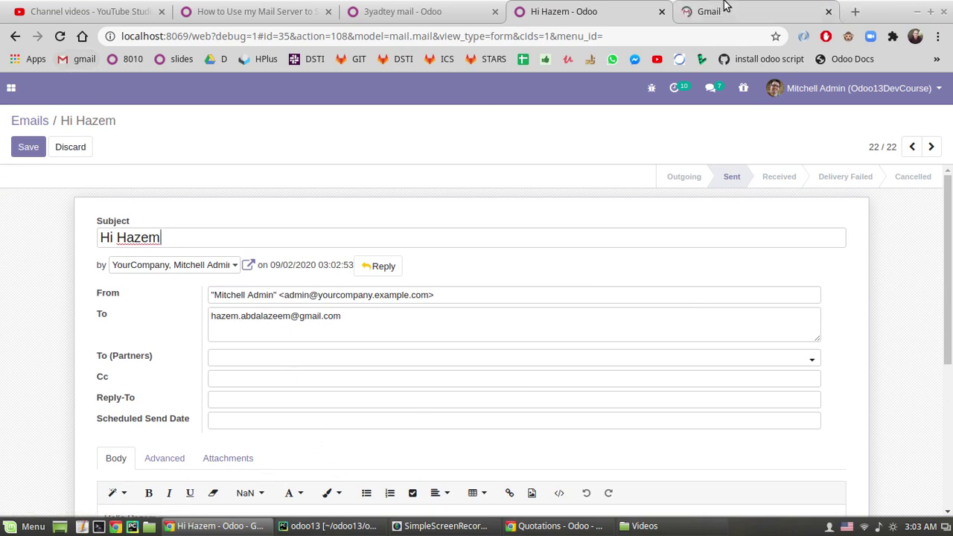
# - Open the received test message in the Gmail inbox
pyautogui.click(725, 9)
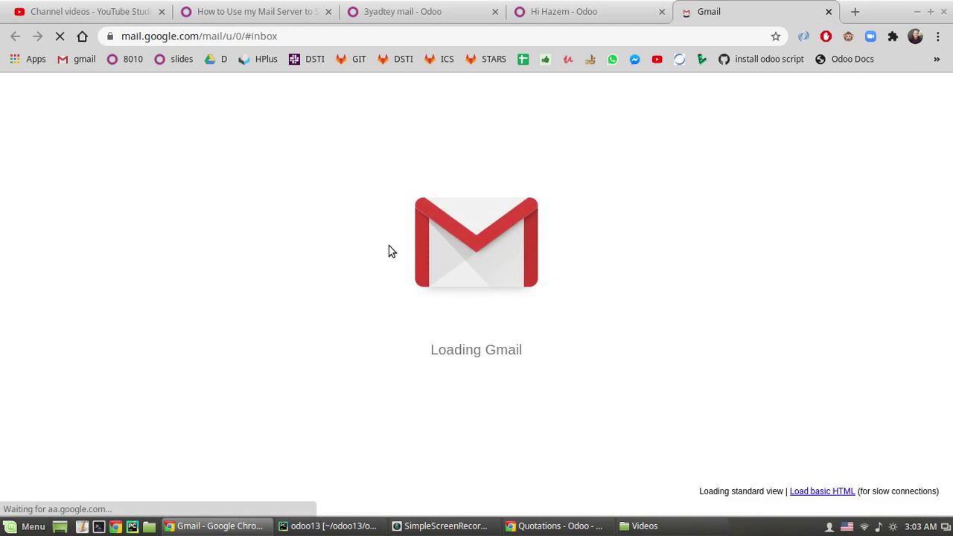
pyautogui.click(347, 215)
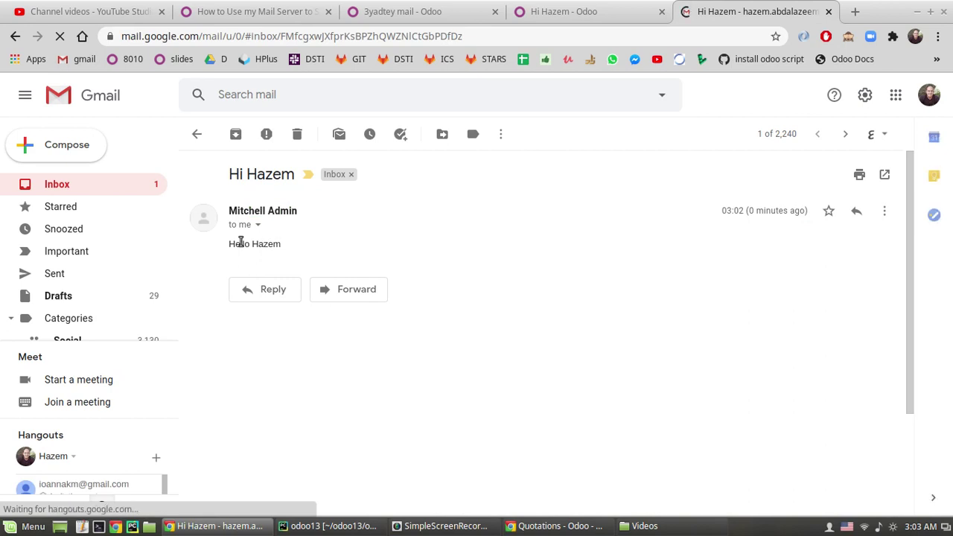
pyautogui.moveTo(246, 176); pyautogui.dragTo(257, 176)
pyautogui.moveTo(240, 246); pyautogui.dragTo(261, 236)
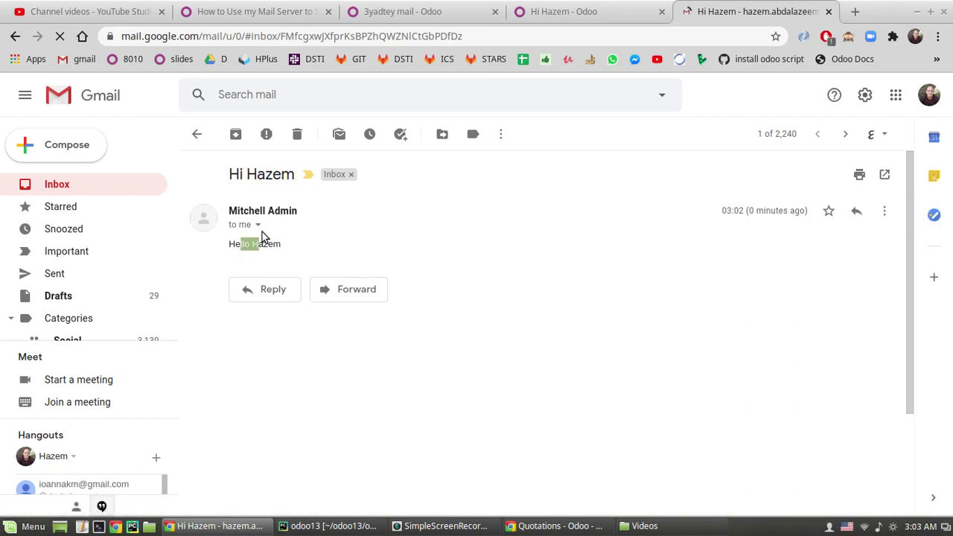
# - Inspect the message's sender and reply-to addresses in the expanded details
pyautogui.click(258, 225)
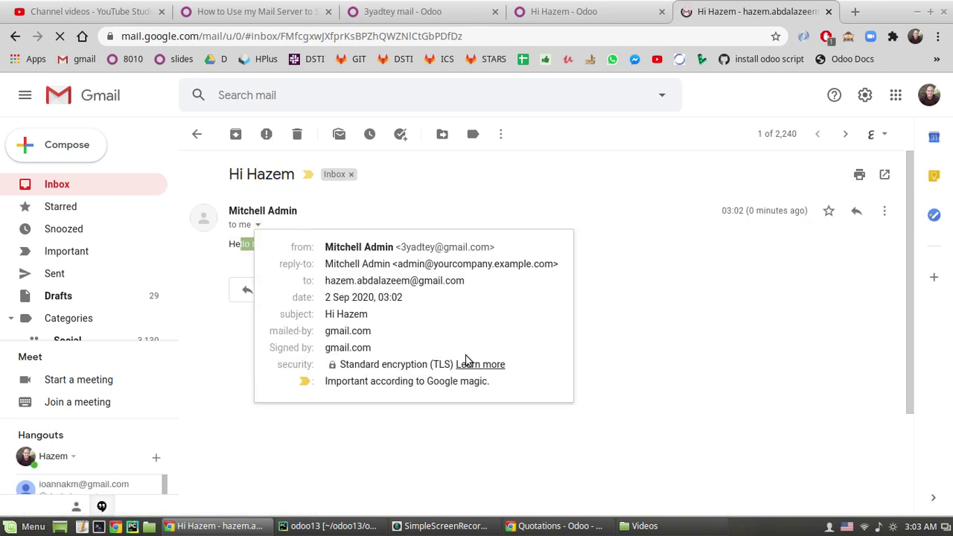
pyautogui.click(352, 246)
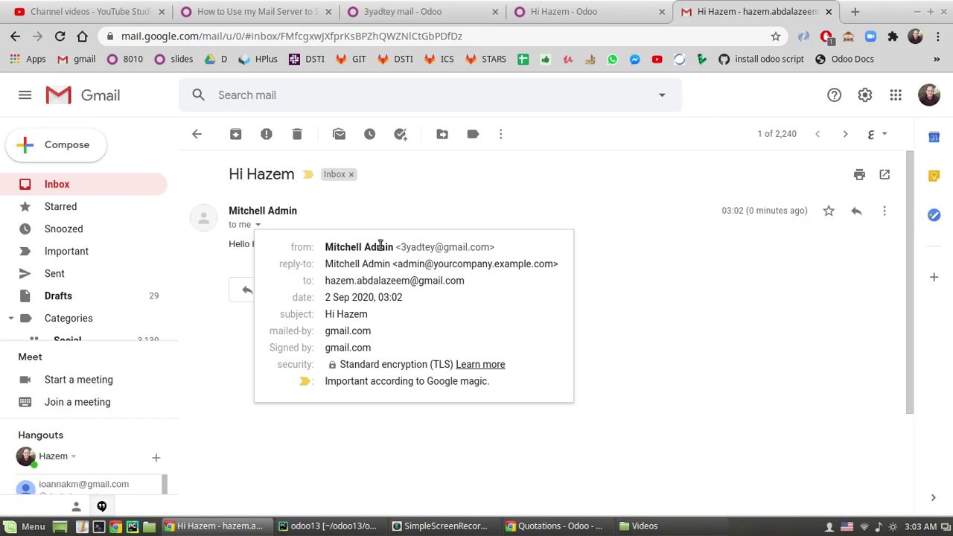
pyautogui.moveTo(392, 247)
pyautogui.moveTo(402, 250); pyautogui.dragTo(483, 248)
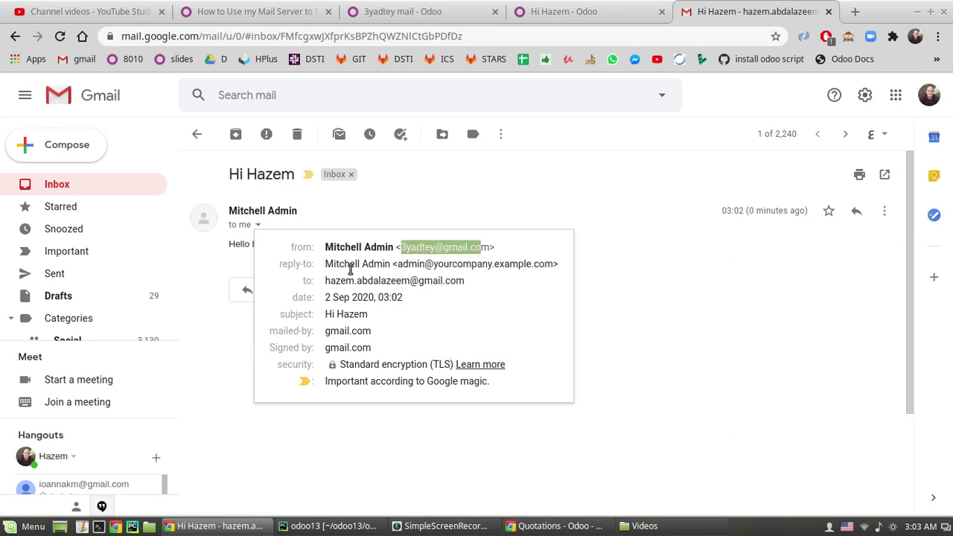
pyautogui.click(365, 265)
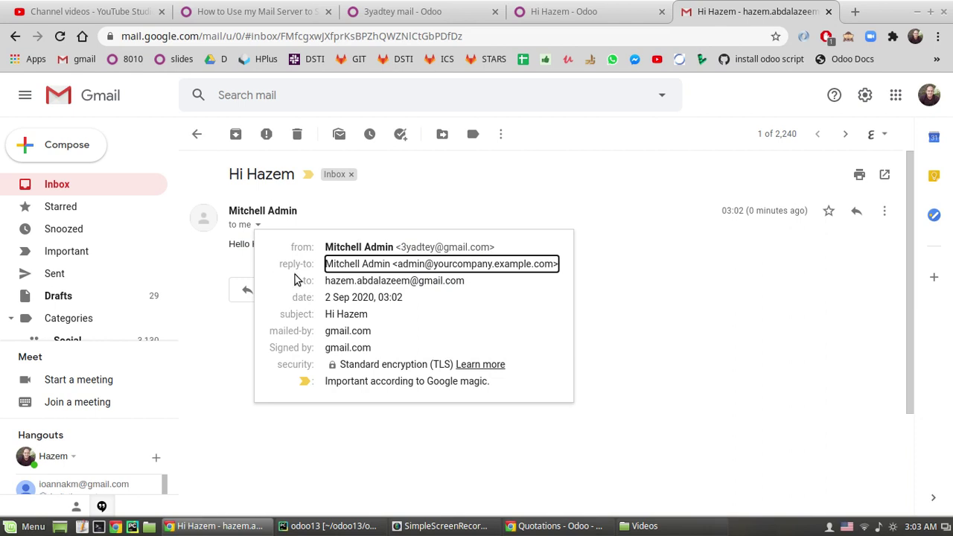
pyautogui.moveTo(403, 263); pyautogui.dragTo(533, 265)
pyautogui.click(578, 9)
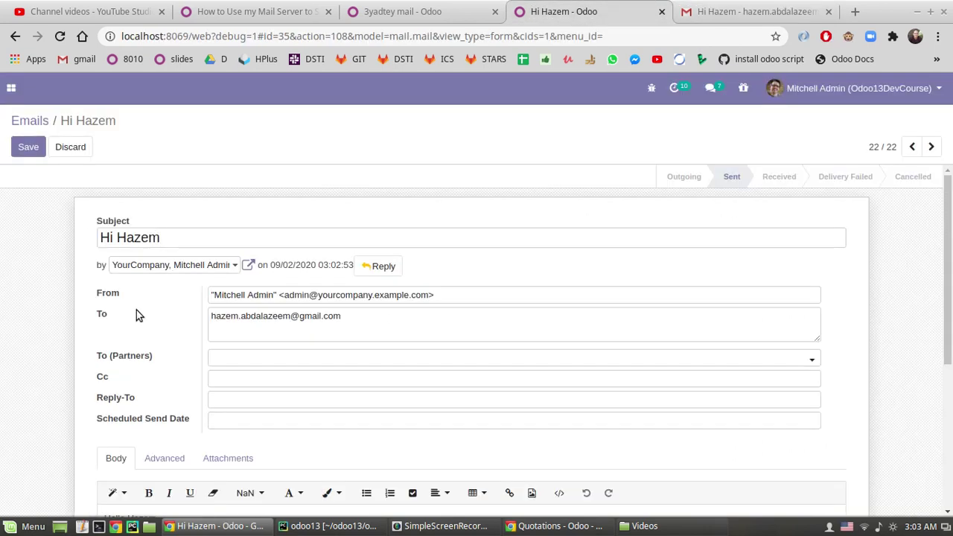
# - Save the email record and check the sender address in the admin user's profile
pyautogui.moveTo(289, 294); pyautogui.dragTo(379, 298)
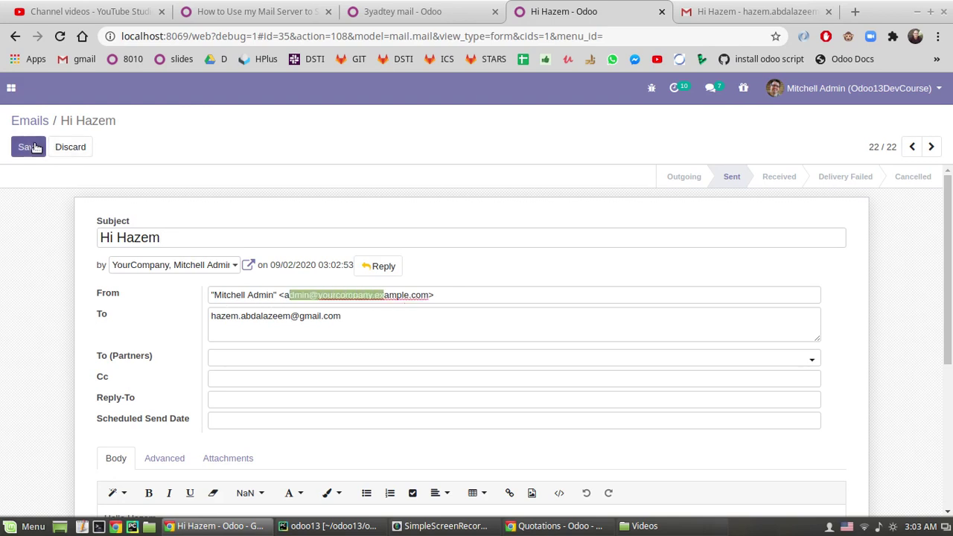
pyautogui.click(28, 147)
pyautogui.click(932, 89)
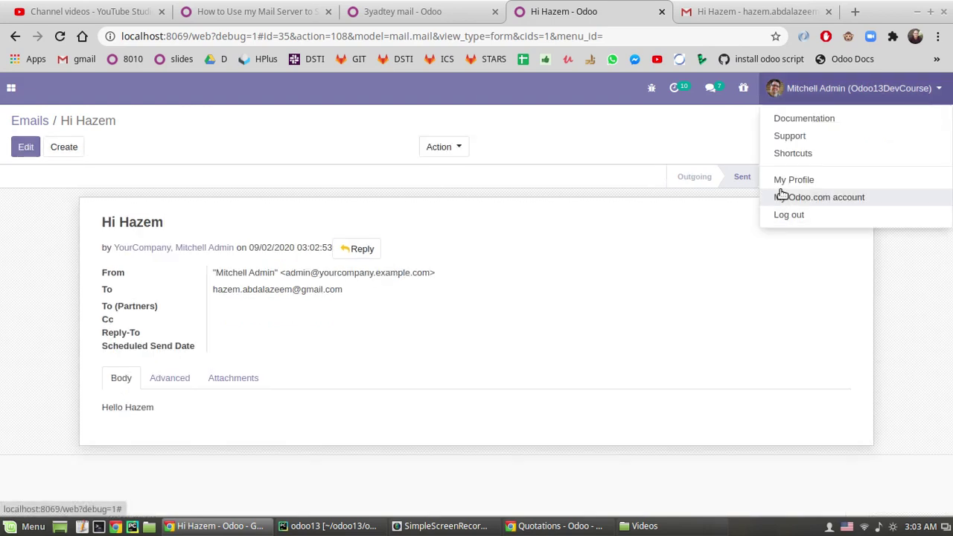
pyautogui.click(737, 212)
pyautogui.scroll(-2, 72, 200)
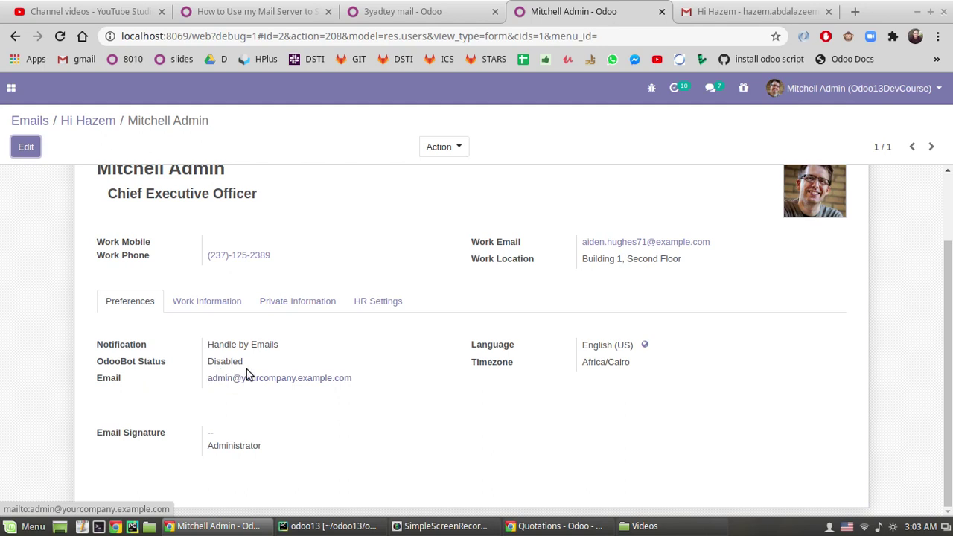
pyautogui.click(752, 11)
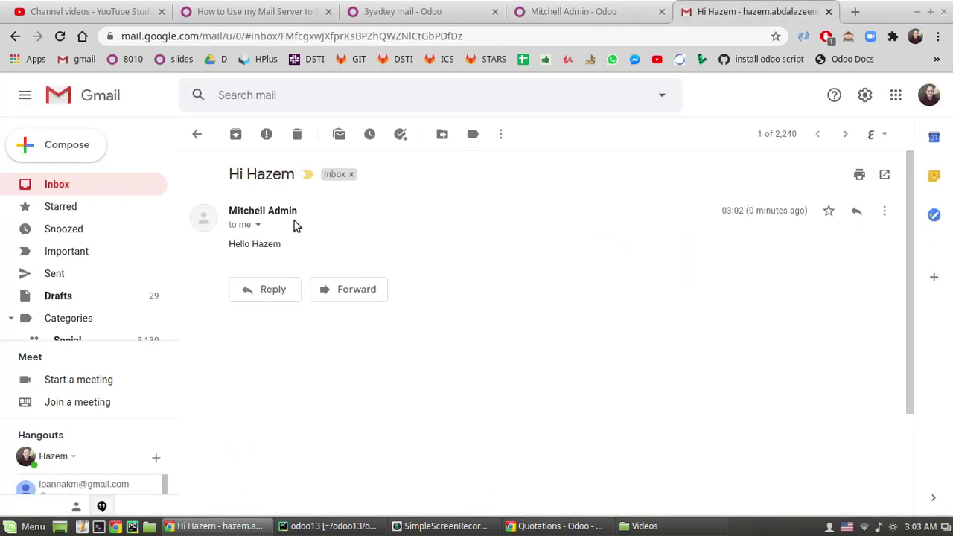
# - Reveal and highlight the Hi Hazem message's reply-to address, then return to the Mitchell Admin profile tab
pyautogui.click(258, 224)
pyautogui.moveTo(349, 264); pyautogui.dragTo(563, 265)
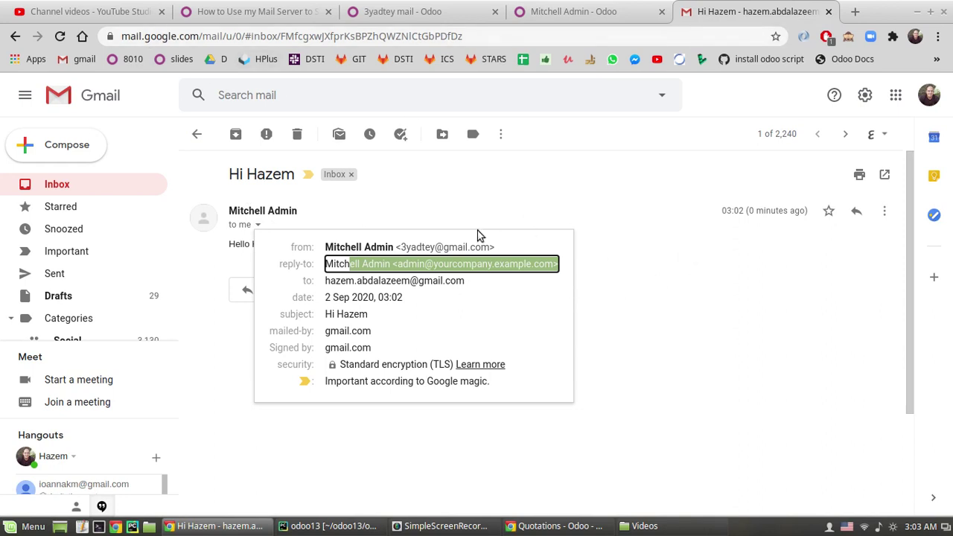
pyautogui.click(506, 187)
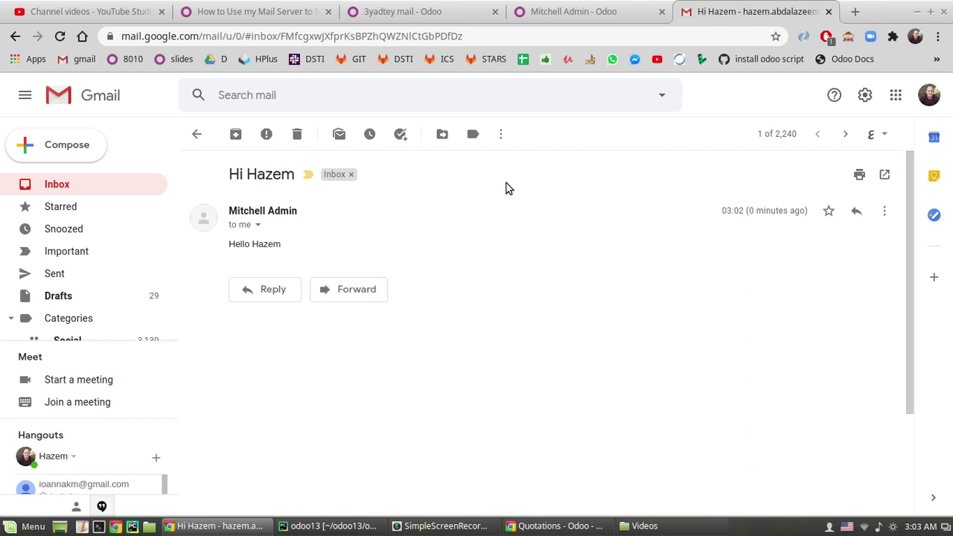
pyautogui.click(607, 5)
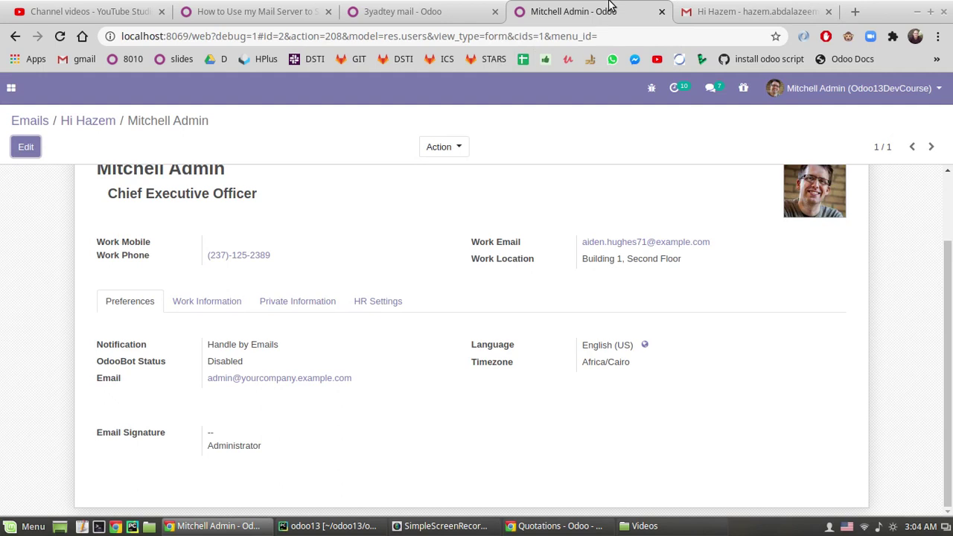
# - Open quotation S00006 from the Sales app
pyautogui.scroll(2, 72, 200)
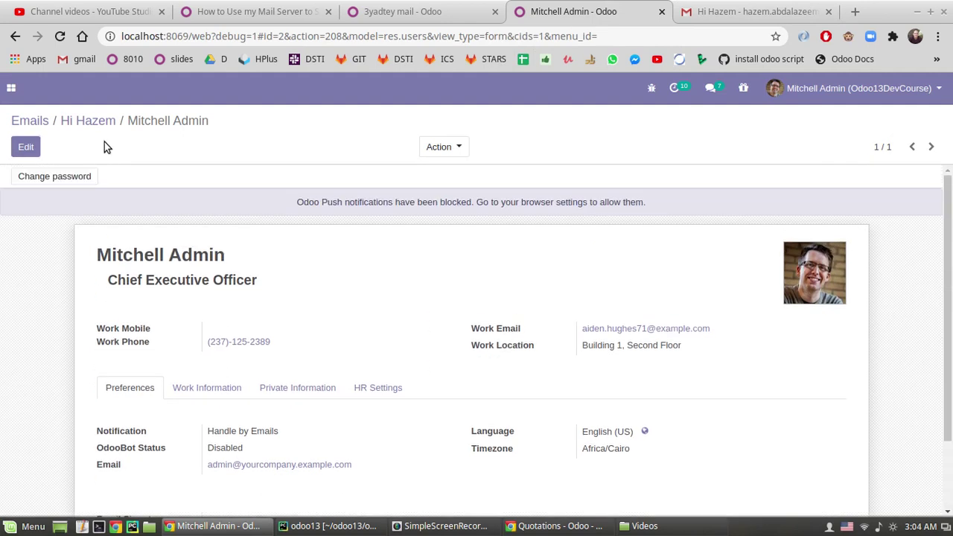
pyautogui.click(97, 125)
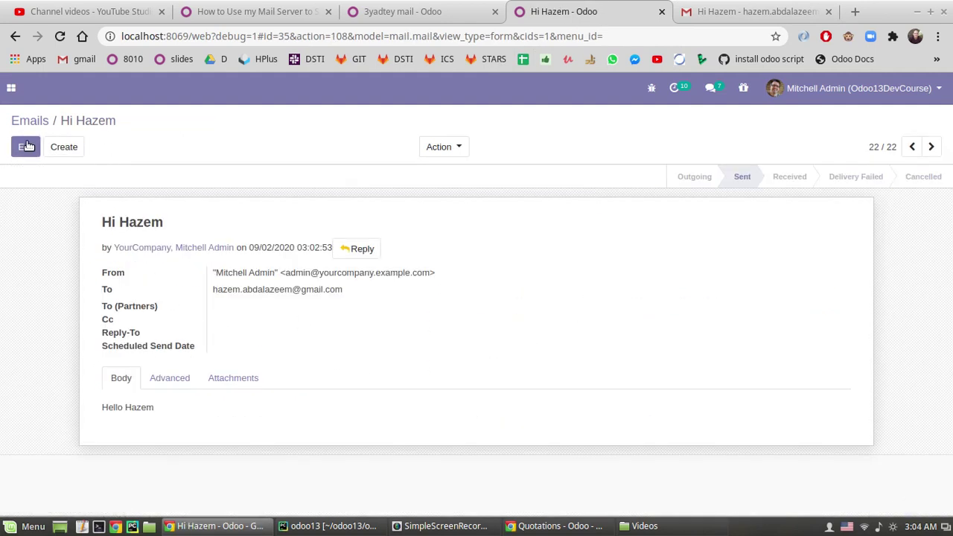
pyautogui.click(11, 88)
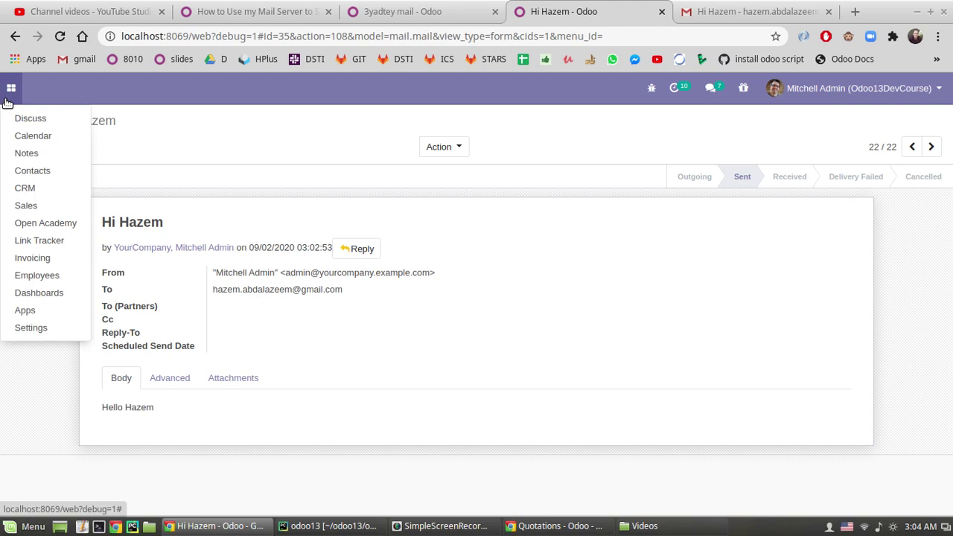
pyautogui.click(39, 210)
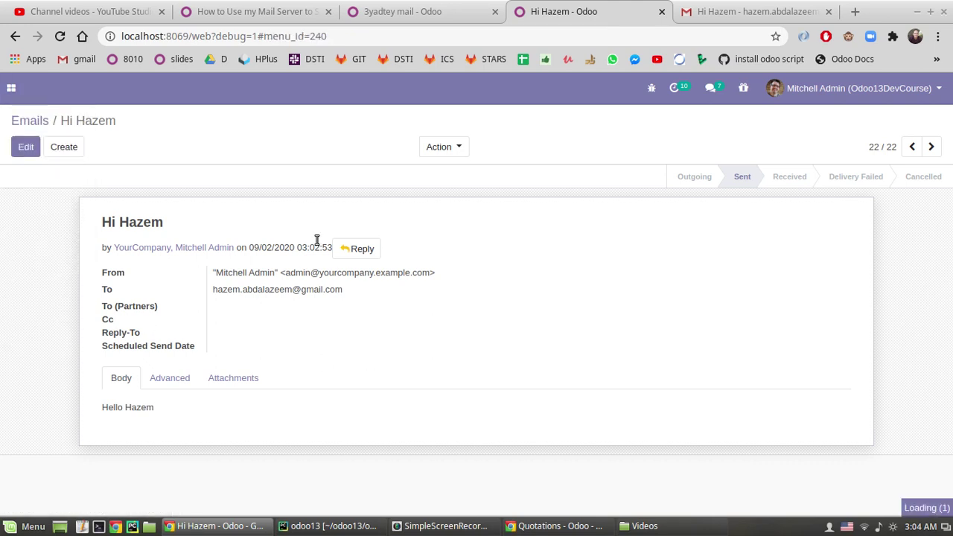
pyautogui.click(218, 251)
pyautogui.scroll(-5, 60, 300)
pyautogui.scroll(5, 59, 298)
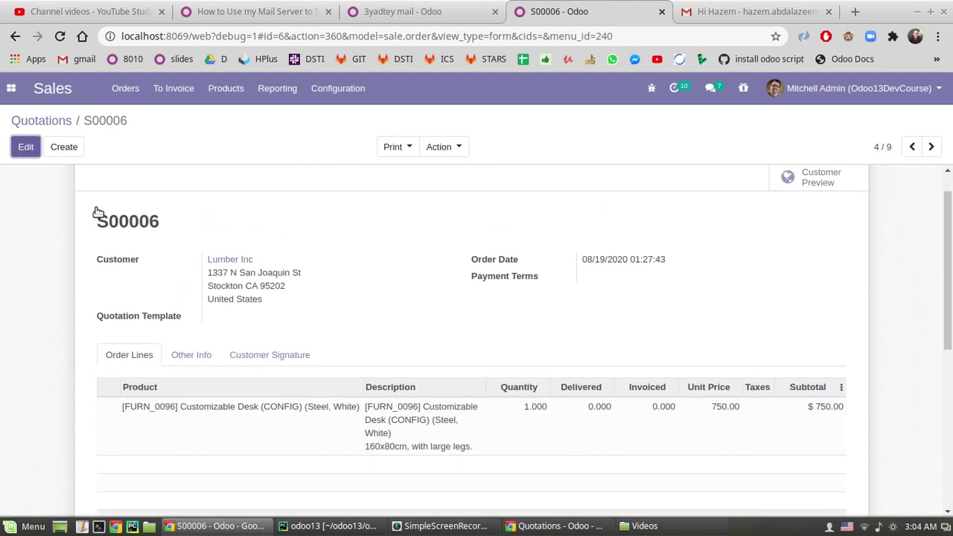
pyautogui.click(26, 149)
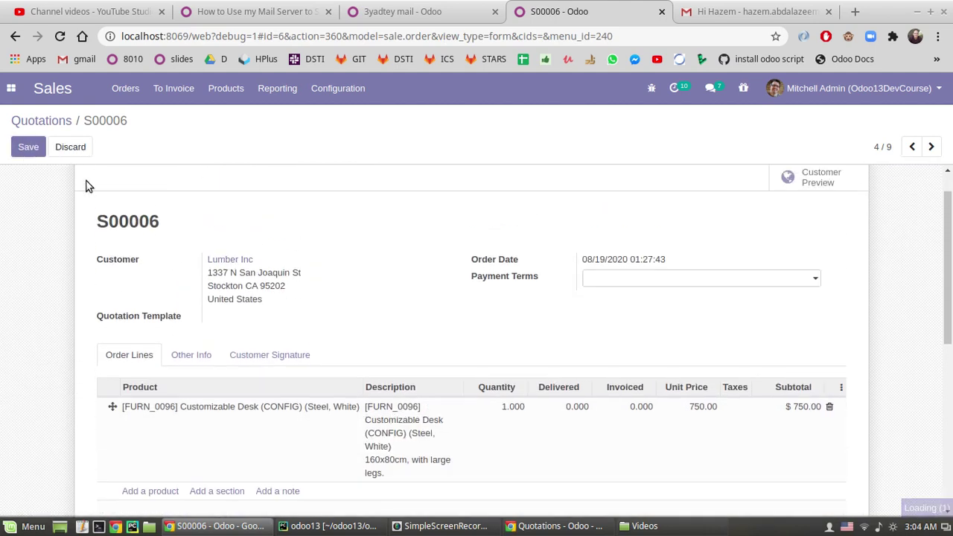
pyautogui.click(39, 150)
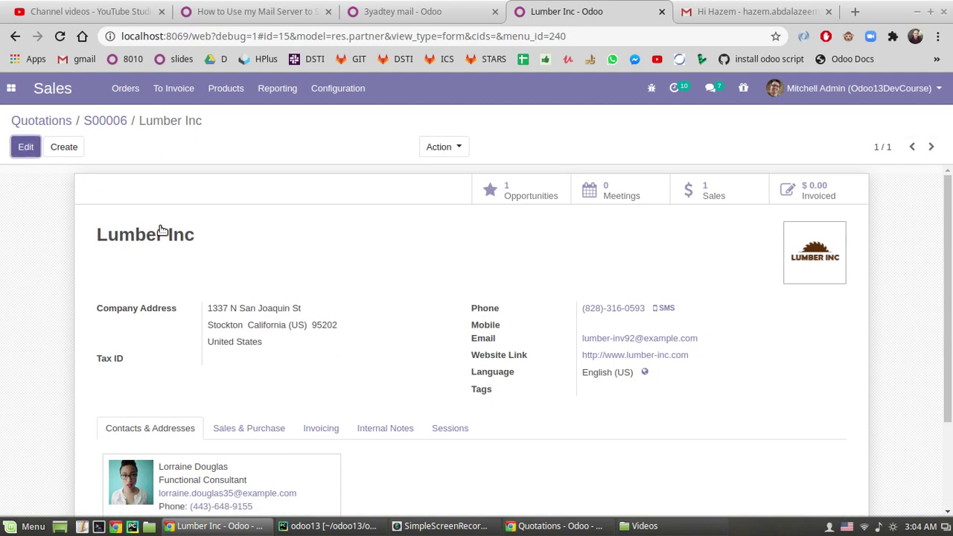
pyautogui.tripleClick(610, 352)
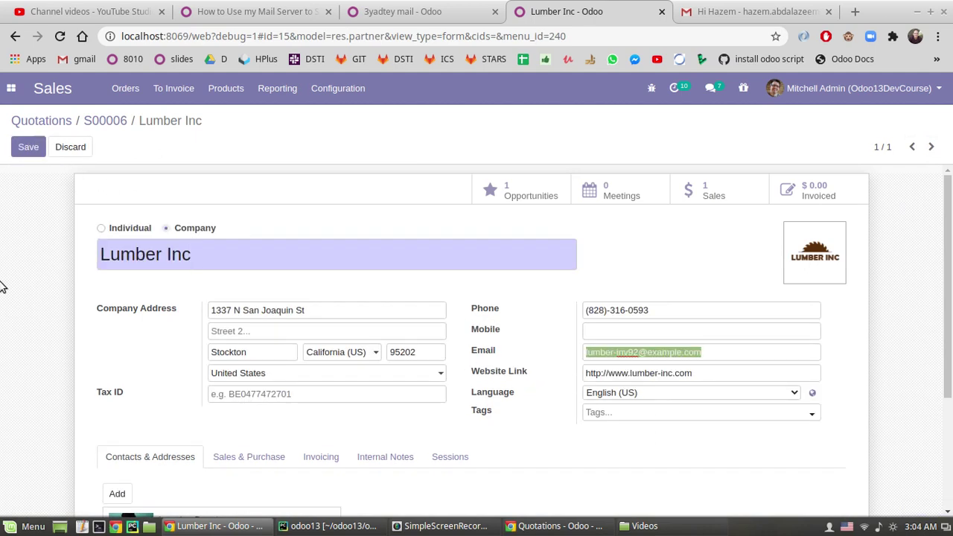
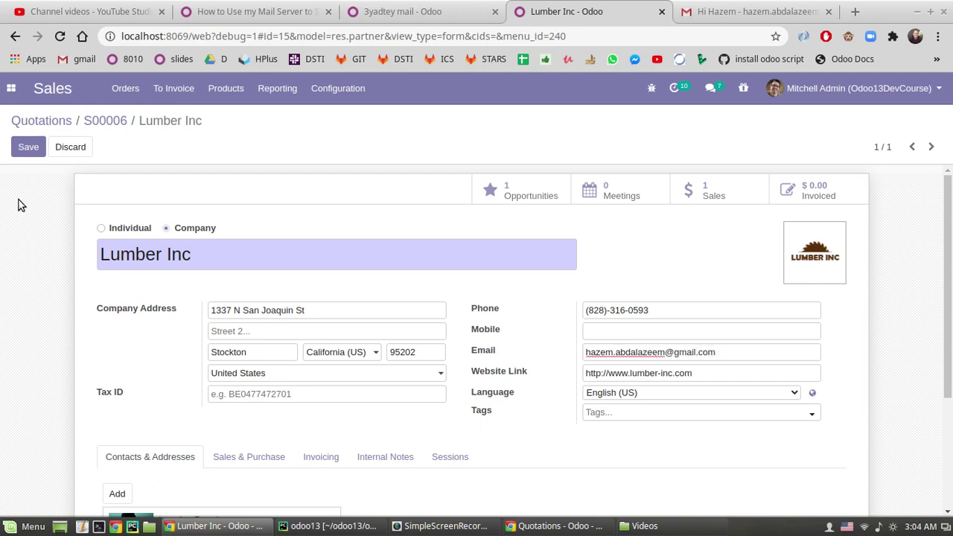
pyautogui.click(30, 148)
pyautogui.click(108, 124)
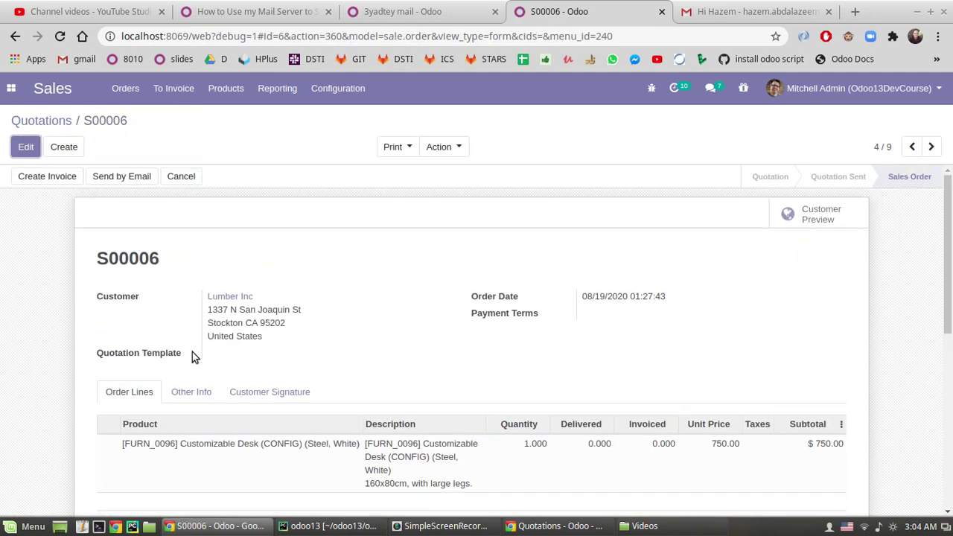
pyautogui.scroll(-4, 732, 404)
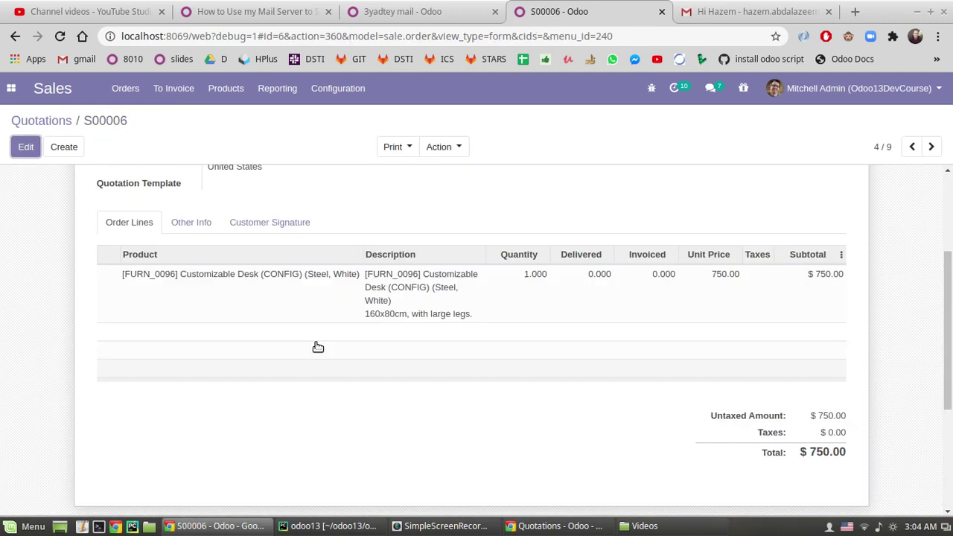
pyautogui.scroll(4, 333, 349)
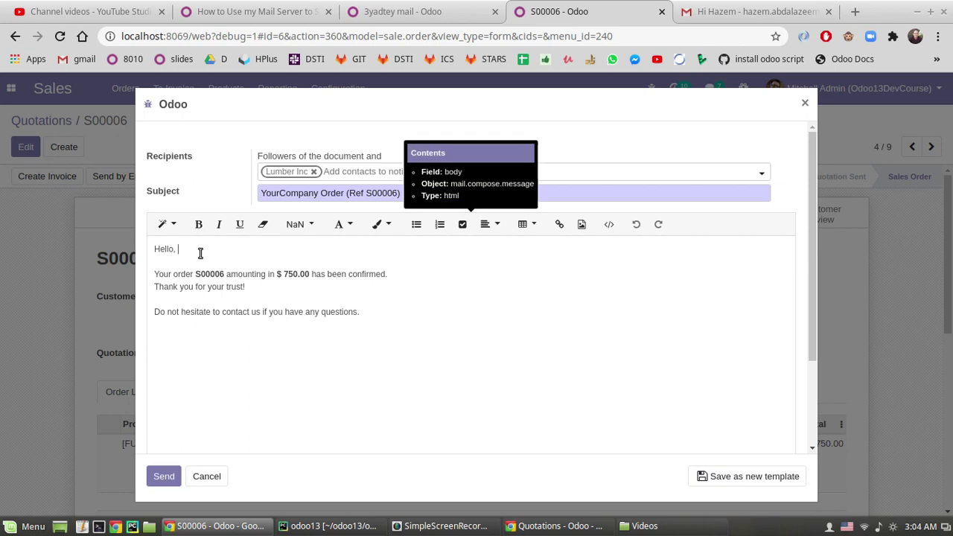
pyautogui.click(200, 253)
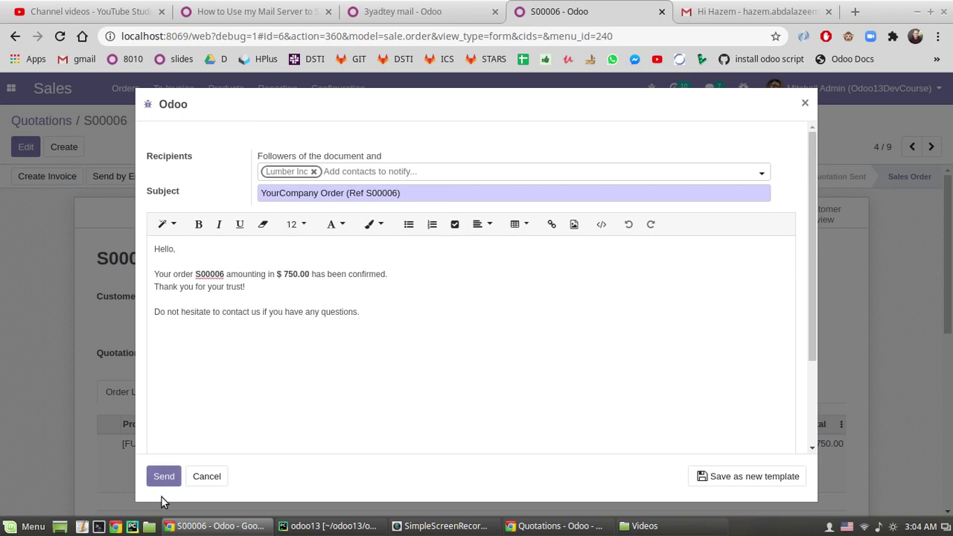
pyautogui.click(165, 480)
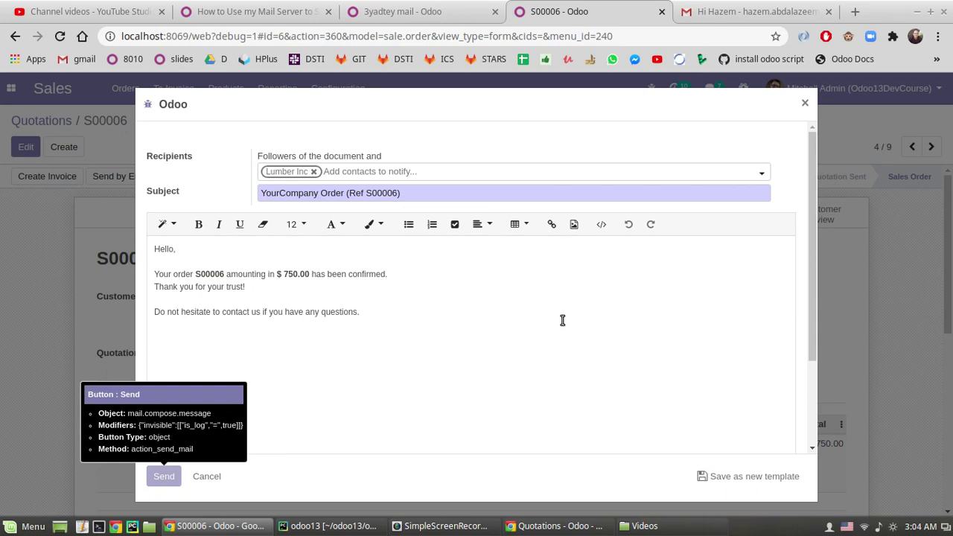
pyautogui.scroll(-5, 462, 312)
pyautogui.scroll(-2, 461, 298)
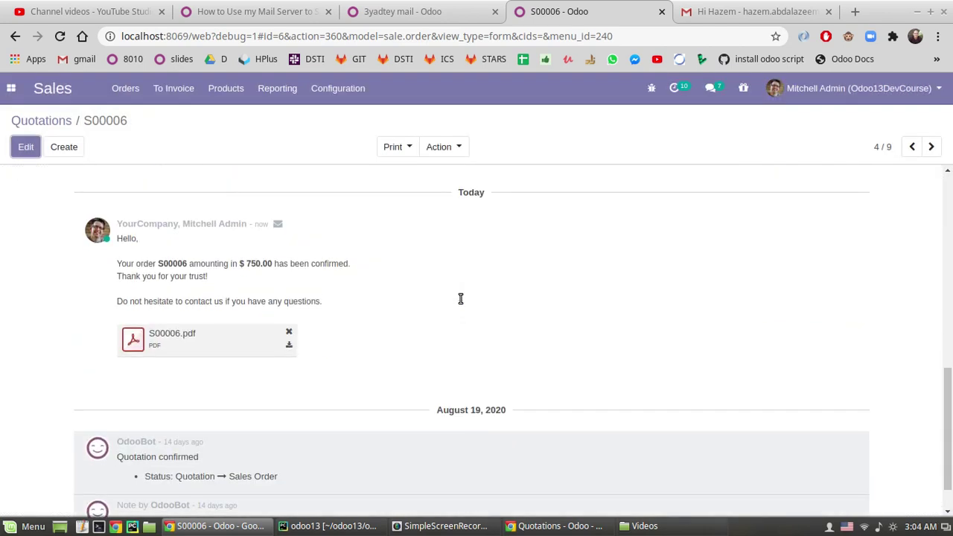
pyautogui.moveTo(277, 225)
pyautogui.moveTo(159, 260); pyautogui.dragTo(177, 293)
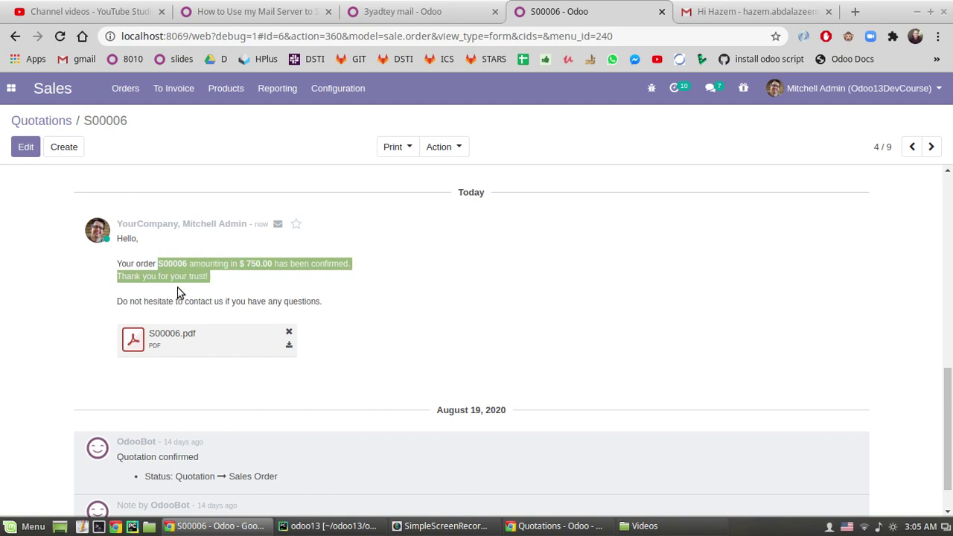
pyautogui.click(177, 282)
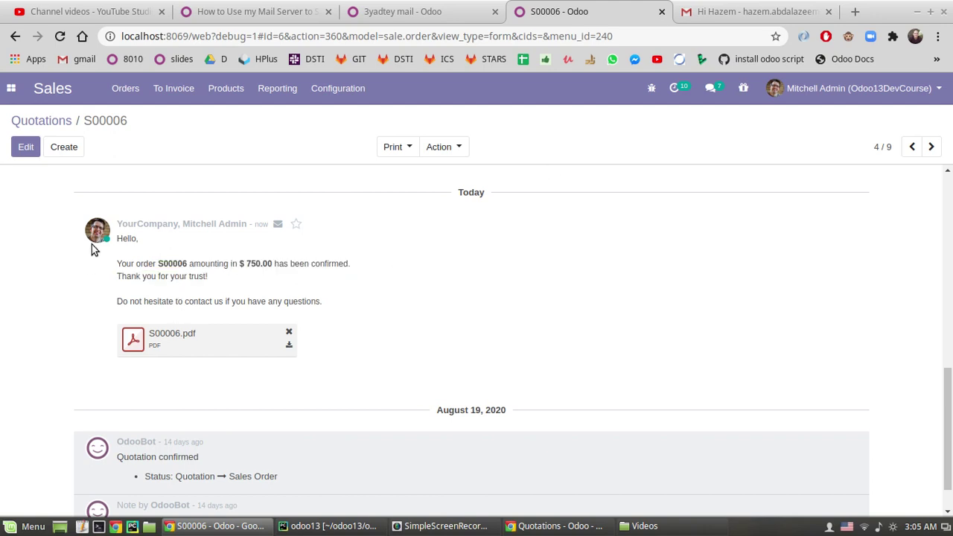
pyautogui.click(692, 11)
# - Open the YourCompany Order (Ref S00006) email in Gmail and read its body
pyautogui.click(89, 186)
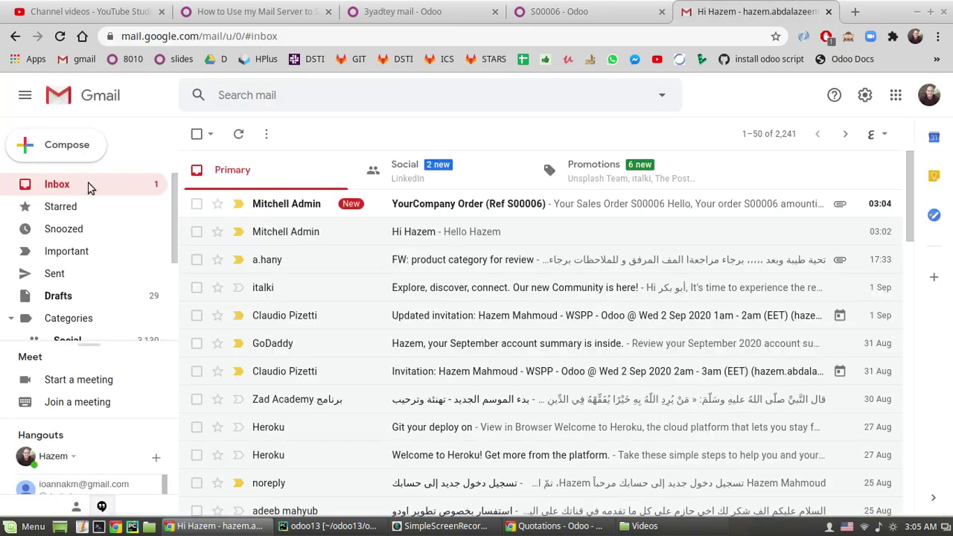
pyautogui.click(312, 205)
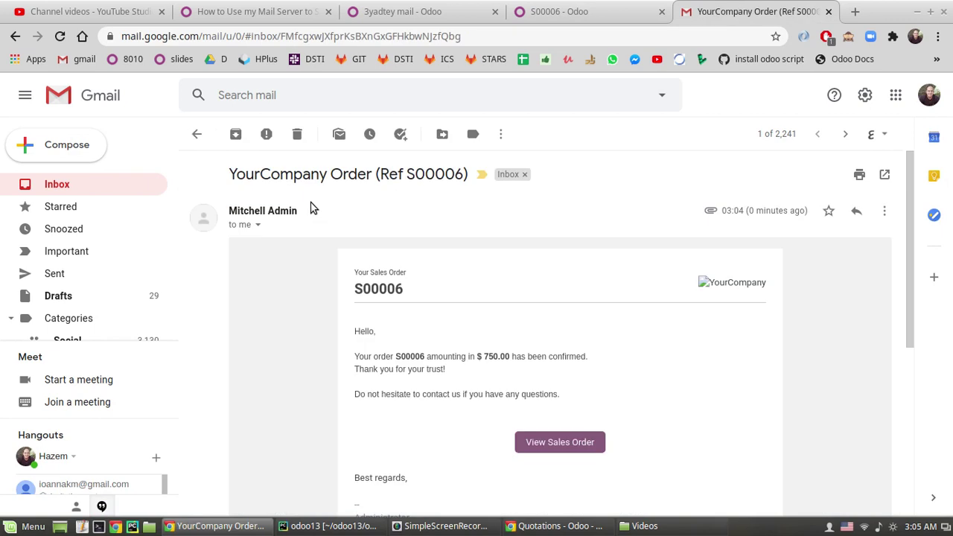
pyautogui.moveTo(372, 290); pyautogui.dragTo(407, 298)
pyautogui.click(368, 347)
pyautogui.moveTo(374, 356); pyautogui.dragTo(410, 358)
pyautogui.scroll(-2, 515, 357)
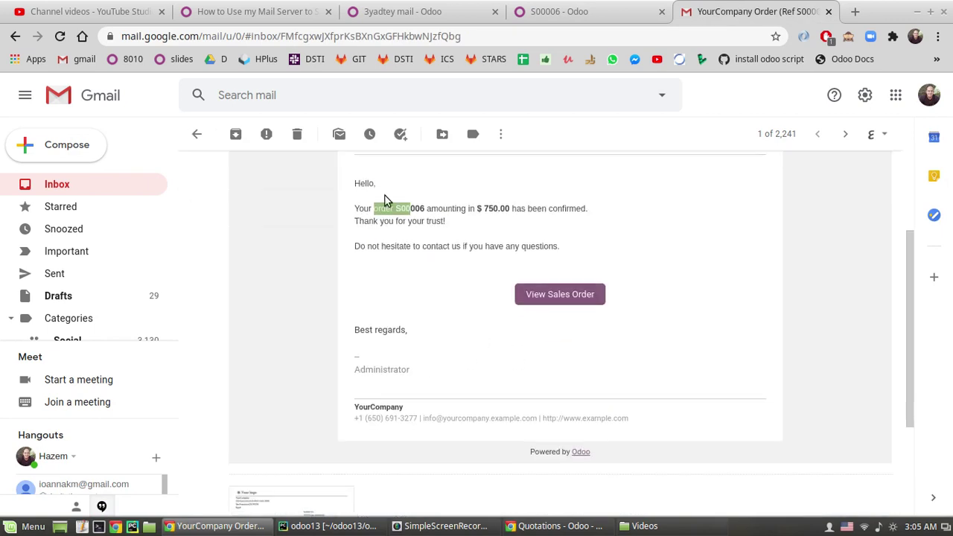
pyautogui.scroll(2, 337, 266)
pyautogui.scroll(-4, 432, 383)
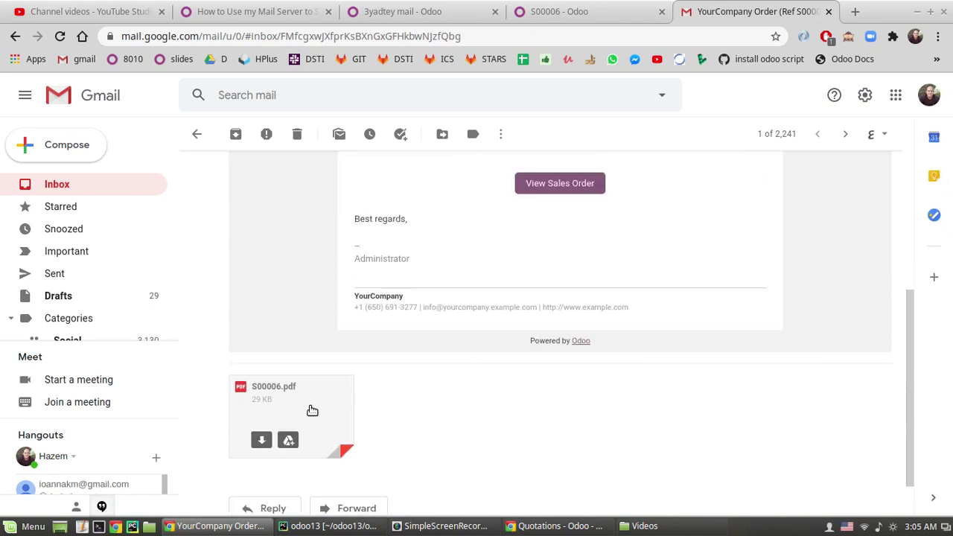
# - Preview the attached S00006.pdf with its $750.00 Customizable Desk line, then return to Odoo
pyautogui.click(305, 401)
pyautogui.scroll(-5, 341, 318)
pyautogui.scroll(5, 287, 226)
pyautogui.click(22, 91)
pyautogui.click(525, 7)
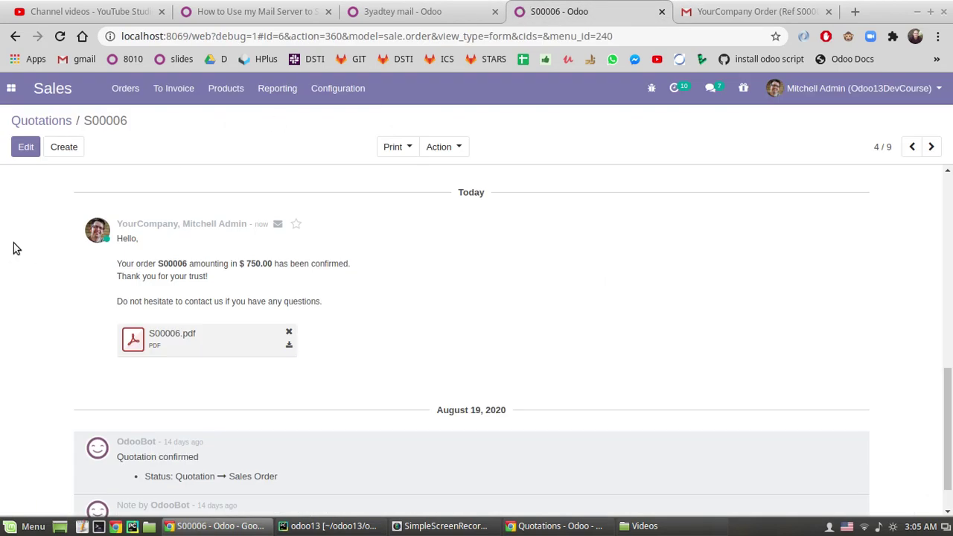
# - Re-save the Lumber Inc customer record and return to order S00006
pyautogui.scroll(5, 280, 283)
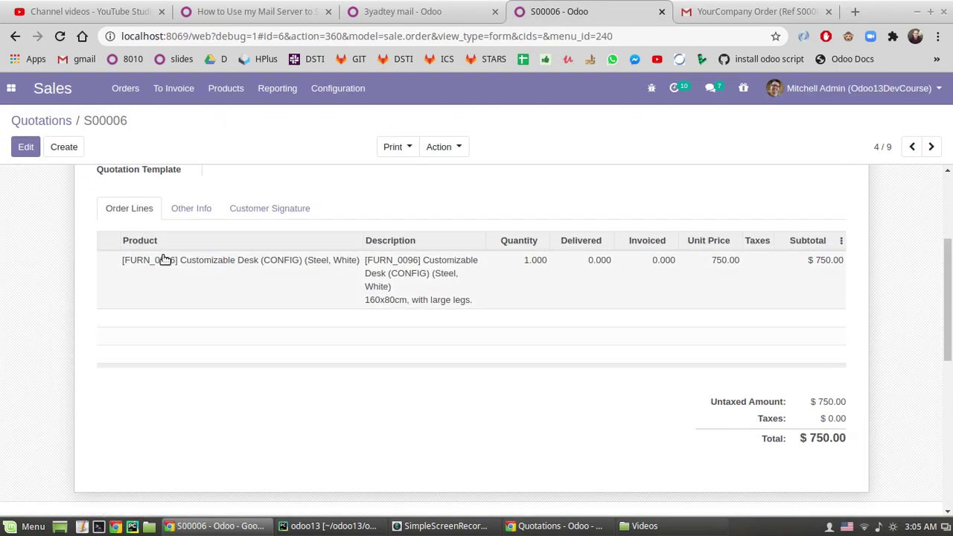
pyautogui.scroll(3, 165, 259)
pyautogui.click(226, 295)
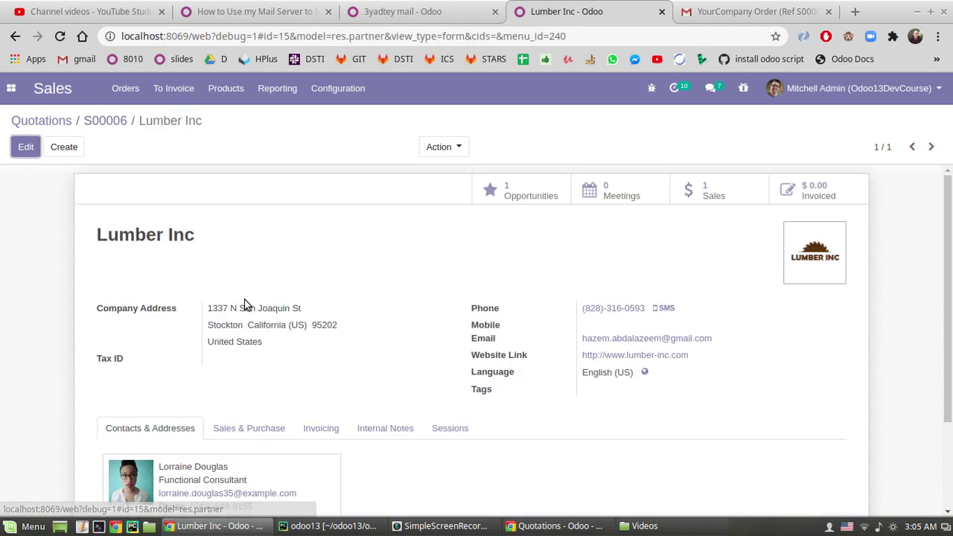
pyautogui.click(26, 149)
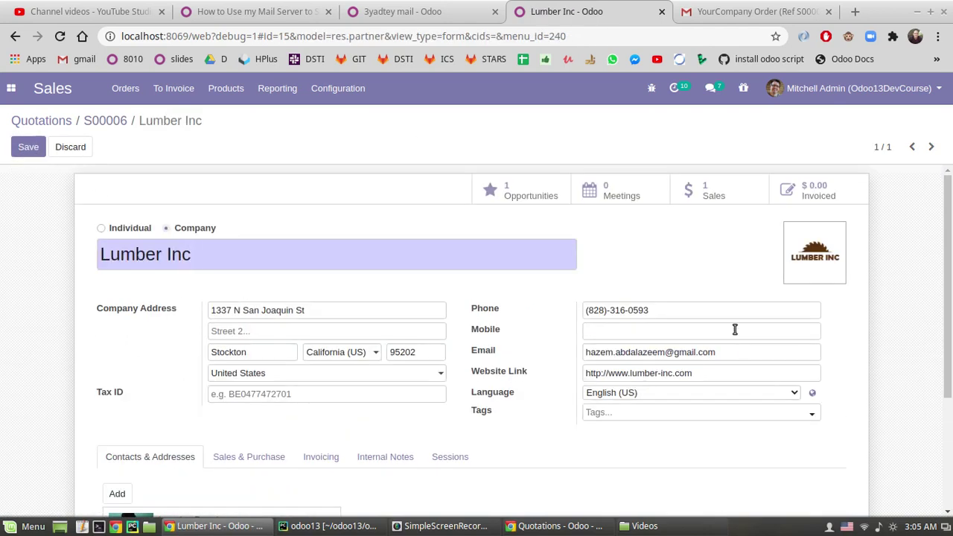
pyautogui.write('ss')
pyautogui.click(24, 149)
pyautogui.click(93, 127)
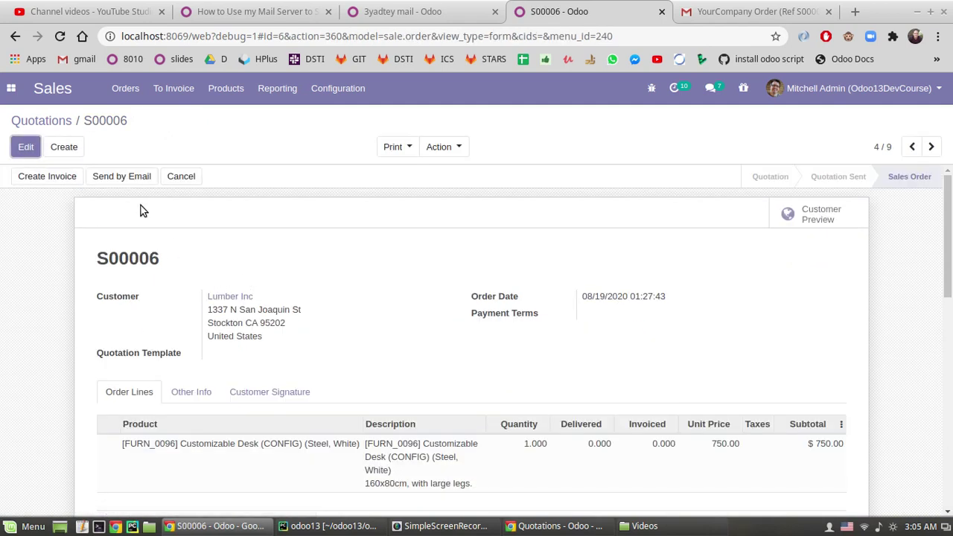
# - Resend the S00006 order confirmation email and check it in the chatter
pyautogui.click(121, 176)
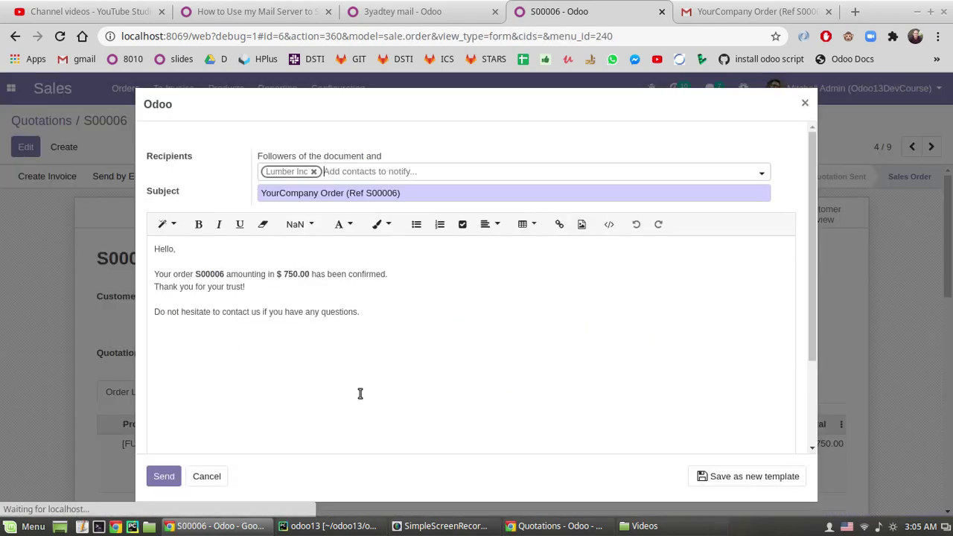
pyautogui.click(168, 477)
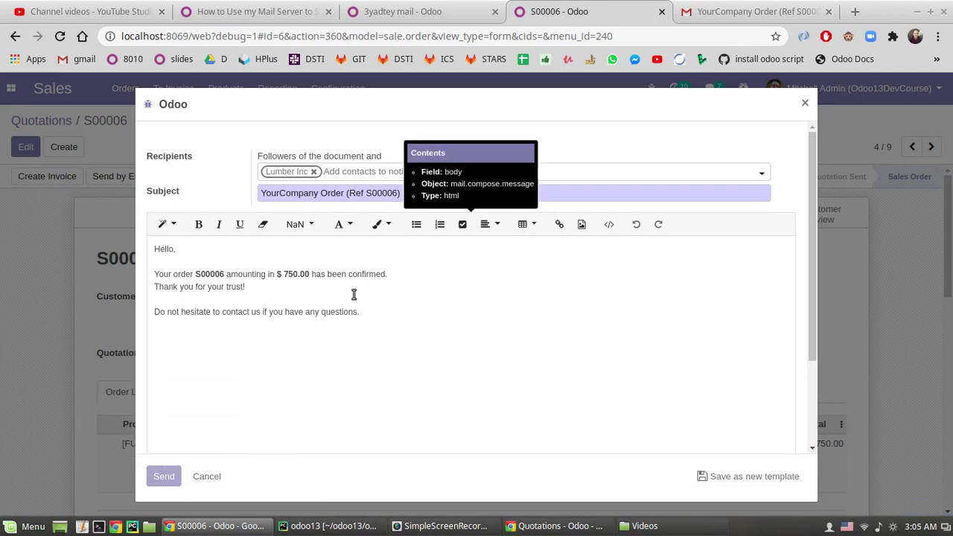
pyautogui.scroll(-10, 353, 296)
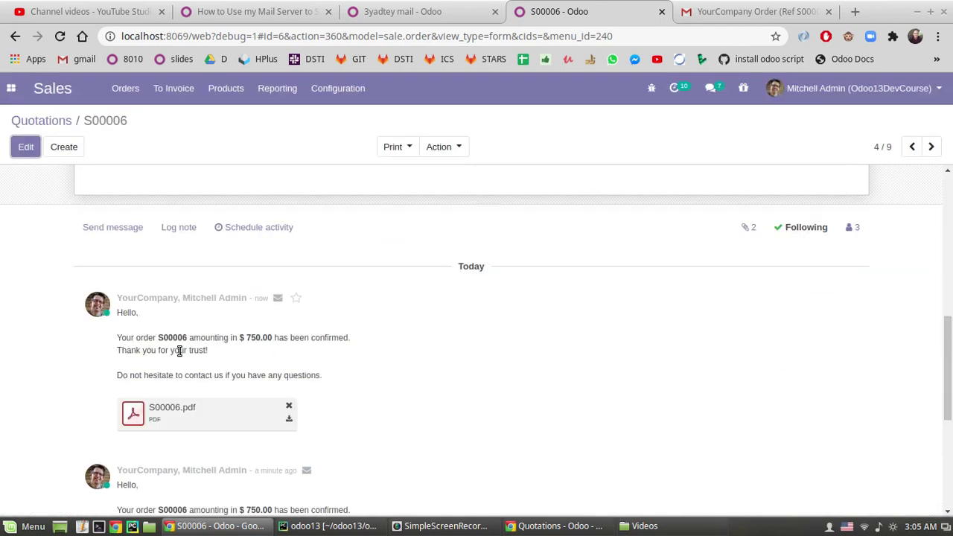
pyautogui.scroll(-3, 179, 352)
pyautogui.scroll(5, 449, 389)
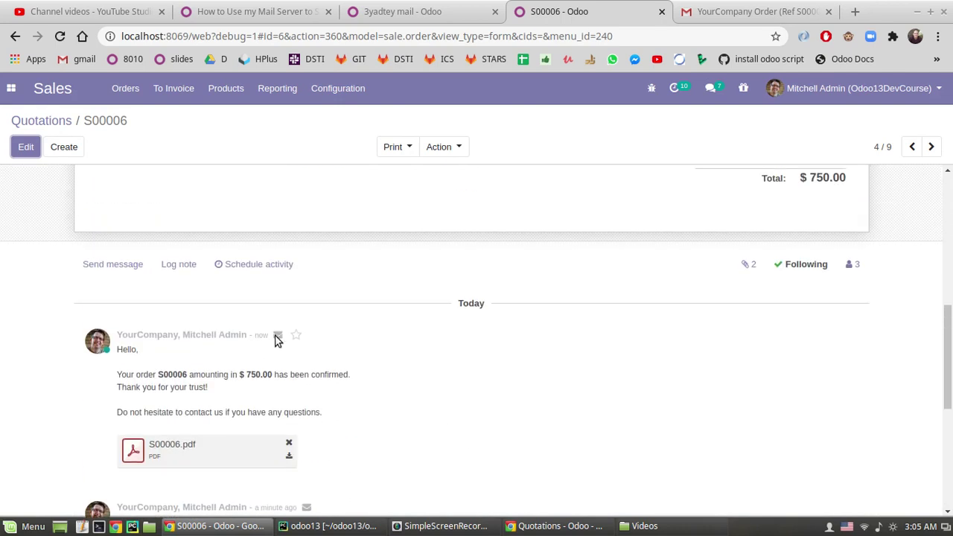
pyautogui.scroll(-3, 459, 328)
# - Move to order S00004 and send its $2,240.00 confirmation email with PDF to Gemini Furniture
pyautogui.click(930, 146)
pyautogui.scroll(-3, 69, 239)
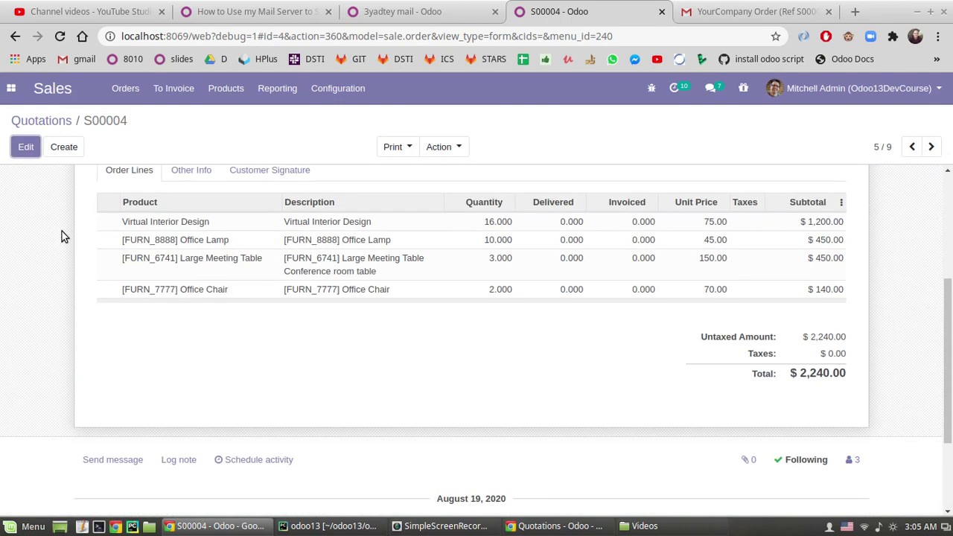
pyautogui.scroll(-2, 134, 238)
pyautogui.scroll(5, 171, 221)
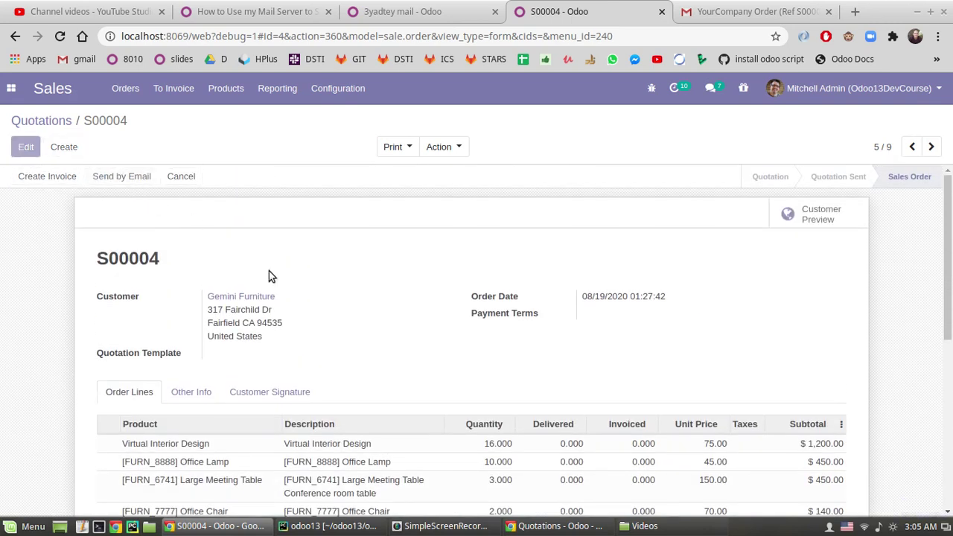
pyautogui.click(121, 176)
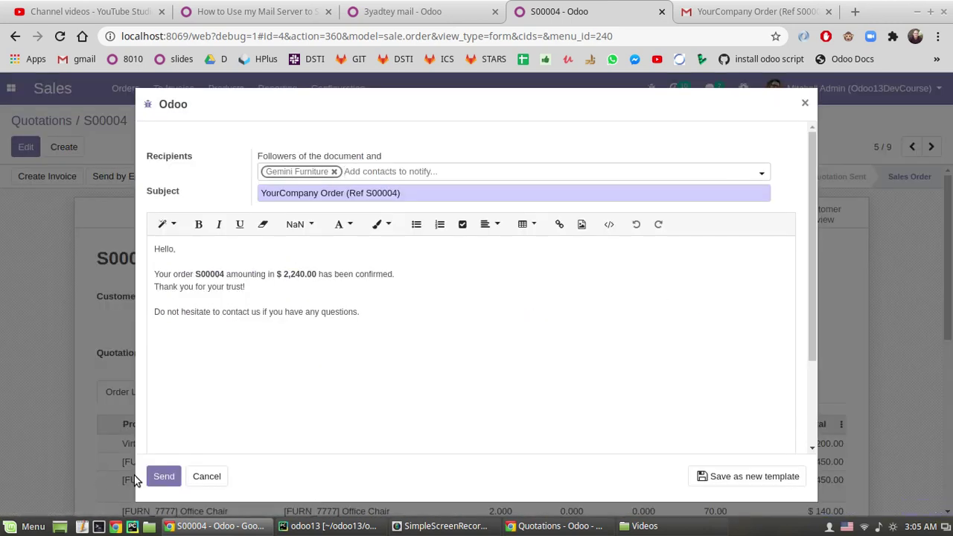
pyautogui.click(162, 475)
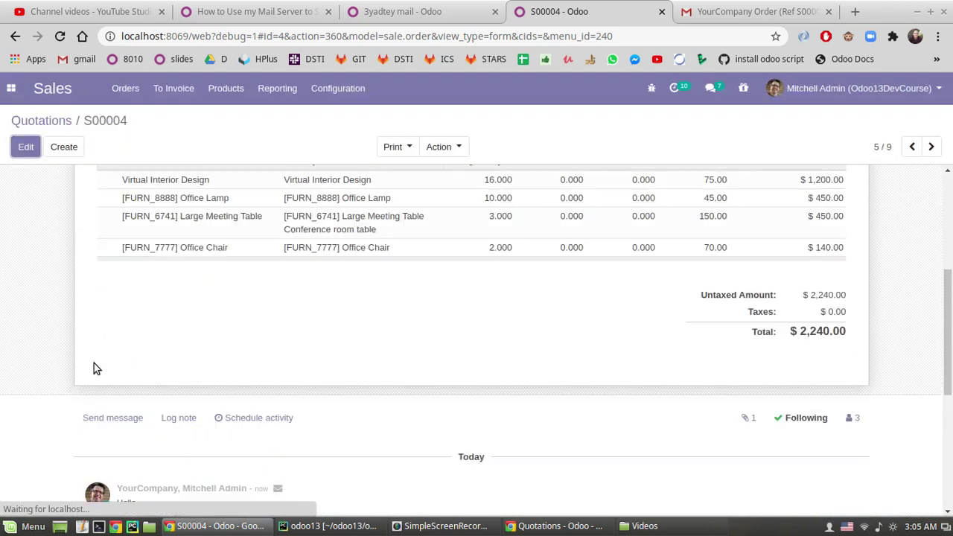
pyautogui.scroll(-10, 93, 364)
pyautogui.scroll(1, 94, 363)
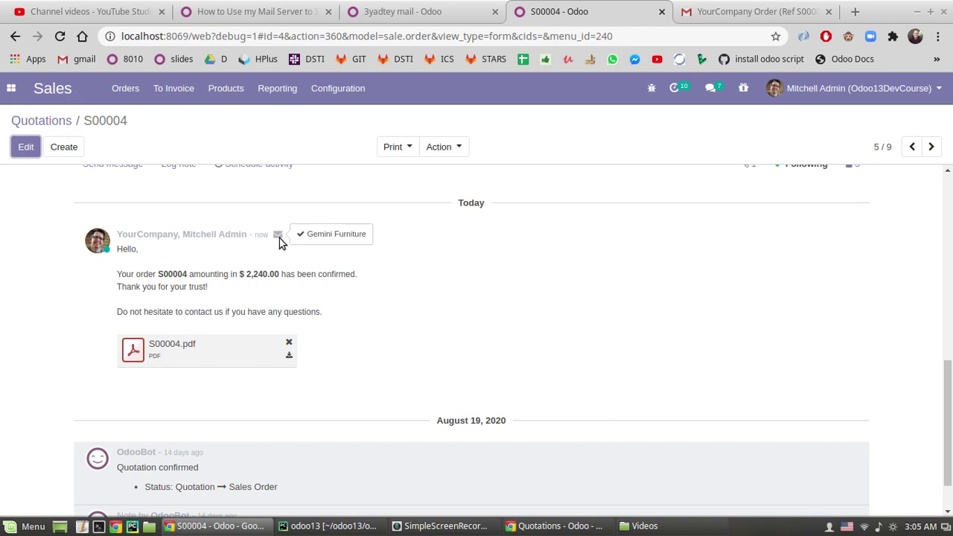
# - Open Settings > Technical > Emails to list all 22 sent emails
pyautogui.click(382, 12)
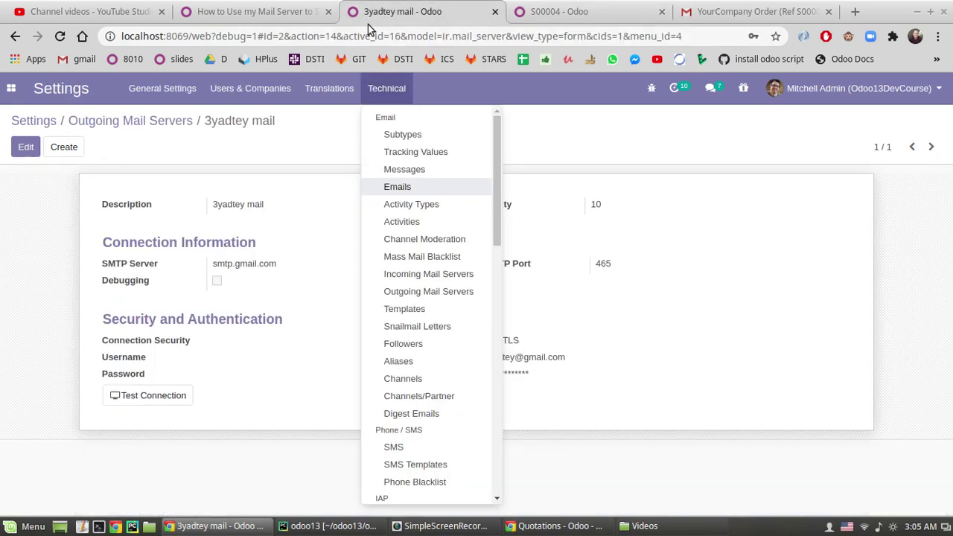
pyautogui.click(398, 186)
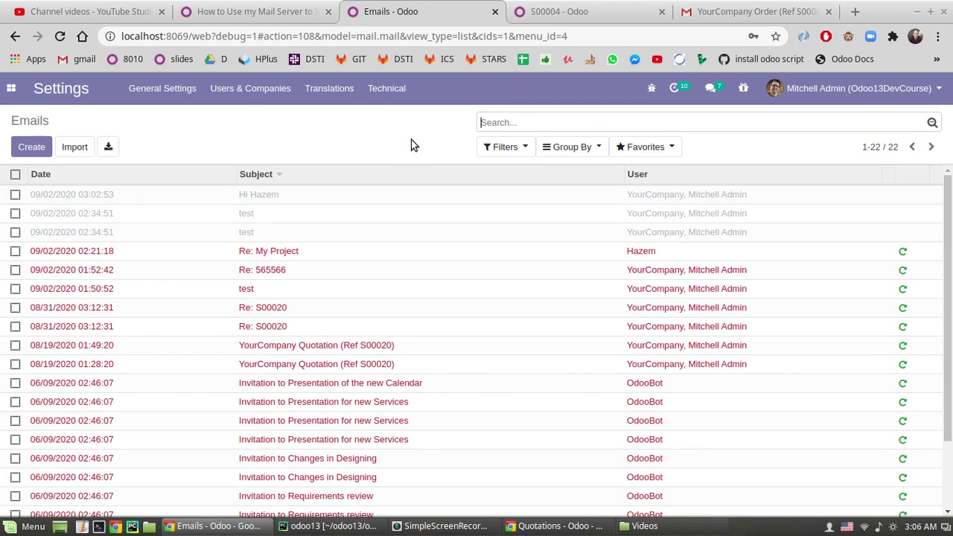
# - Read the How to Use my Mail Server guide's outbound sections, reaching How to manage inbound messages
pyautogui.click(282, 7)
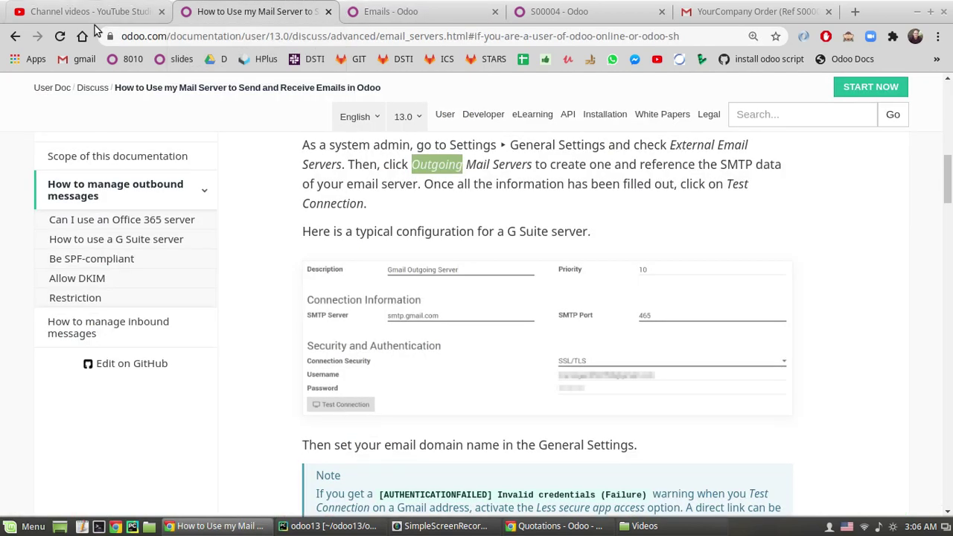
pyautogui.scroll(-3, 506, 350)
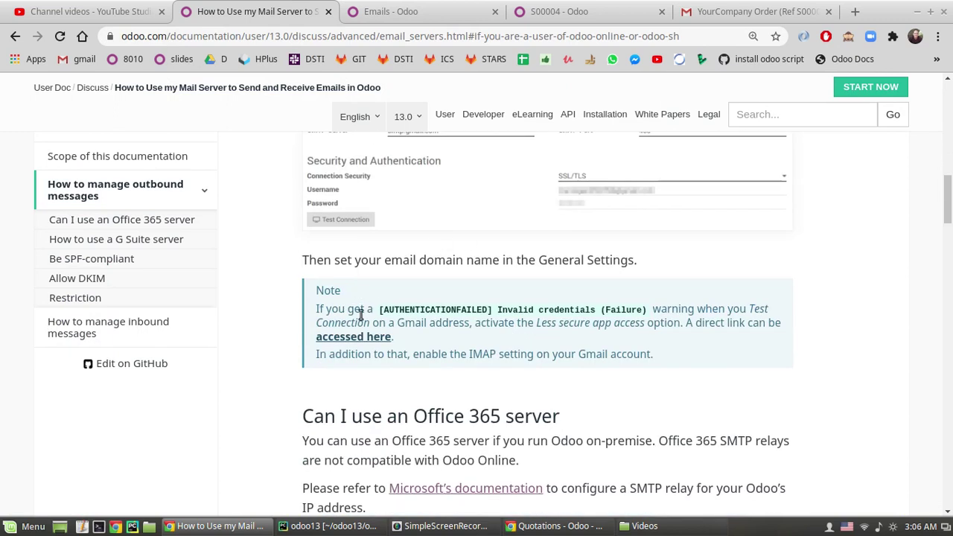
pyautogui.scroll(-3, 521, 335)
pyautogui.scroll(4, 584, 318)
pyautogui.scroll(-2, 476, 312)
pyautogui.moveTo(479, 304); pyautogui.dragTo(532, 305)
pyautogui.scroll(-3, 353, 343)
pyautogui.moveTo(347, 307); pyautogui.dragTo(550, 306)
pyautogui.scroll(-2, 519, 331)
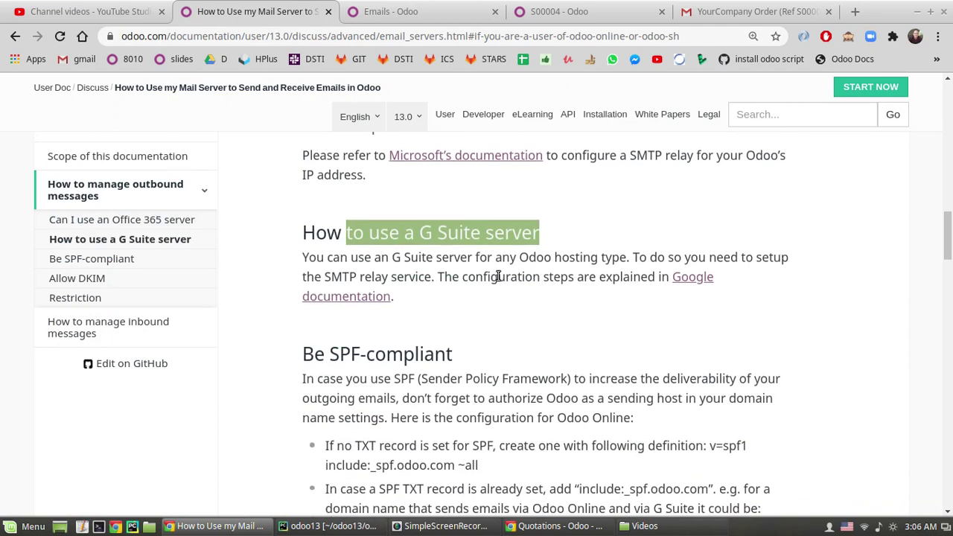
pyautogui.click(412, 238)
pyautogui.scroll(-4, 248, 329)
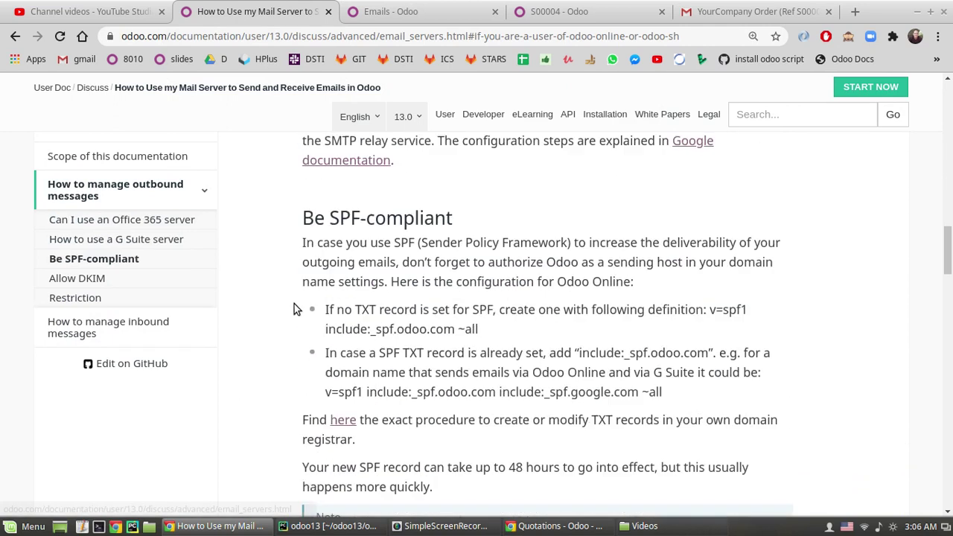
pyautogui.scroll(-3, 509, 262)
pyautogui.moveTo(334, 271); pyautogui.dragTo(405, 255)
pyautogui.scroll(-3, 409, 278)
pyautogui.scroll(-3, 406, 255)
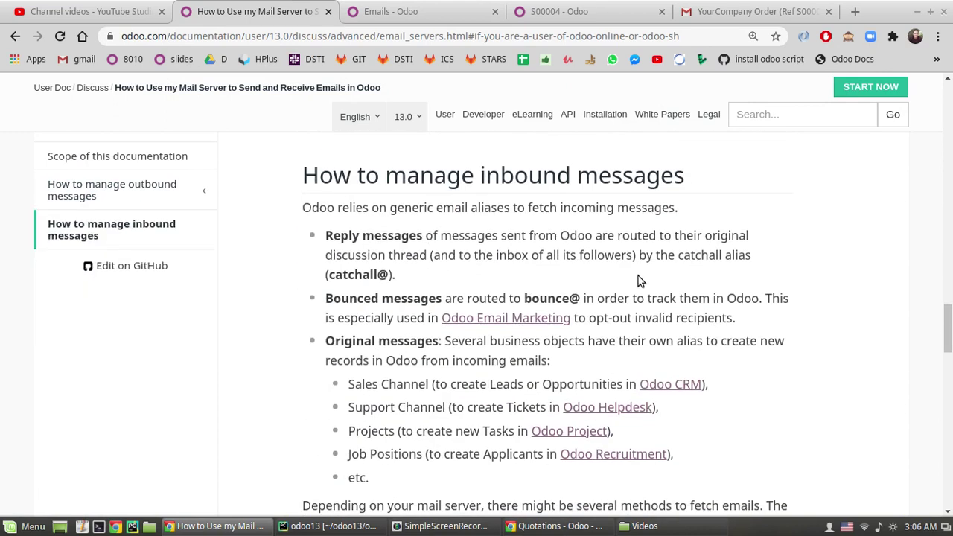
pyautogui.scroll(1, 417, 191)
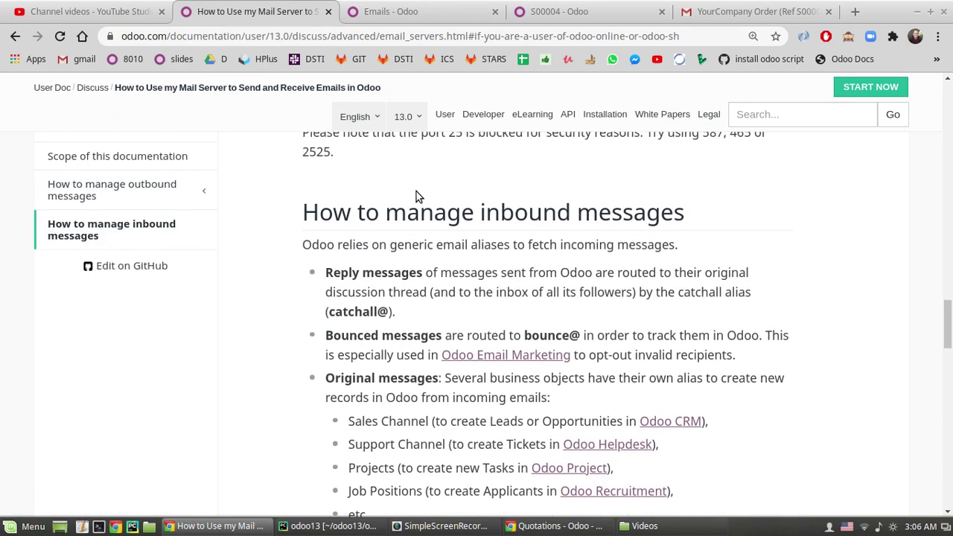
pyautogui.scroll(1, 416, 193)
pyautogui.scroll(-1, 416, 192)
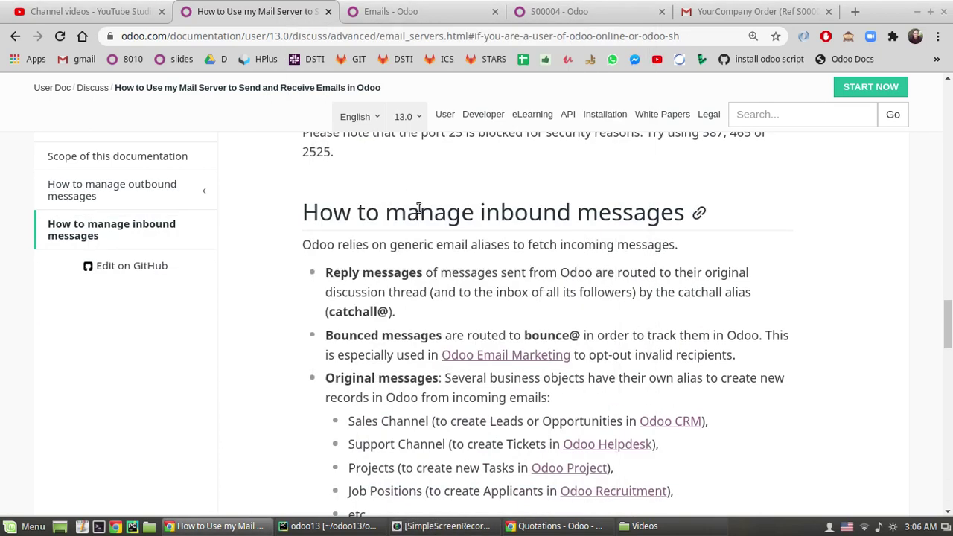
pyautogui.moveTo(419, 208); pyautogui.dragTo(558, 215)
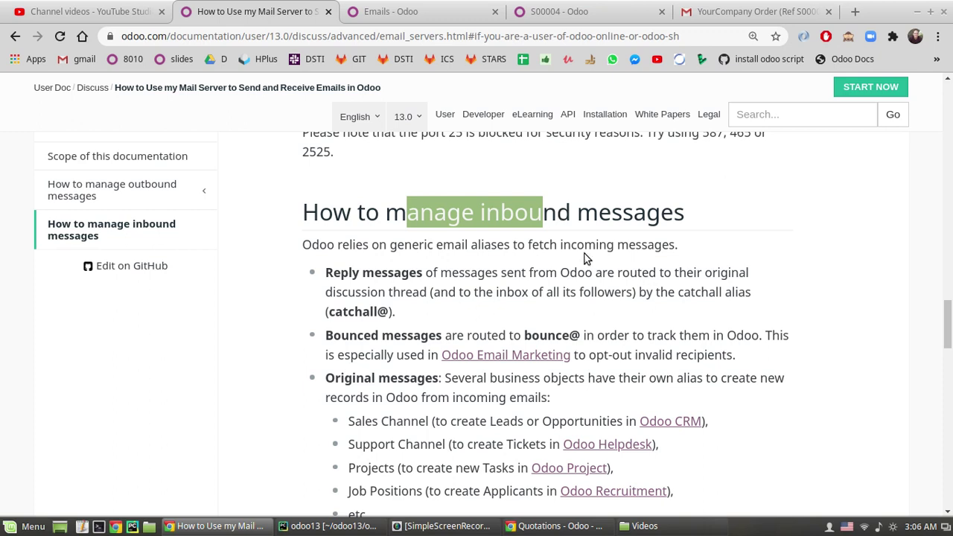
# - Open General Settings and follow the Discuss section's Incoming Email Servers link to the empty list
pyautogui.click(398, 13)
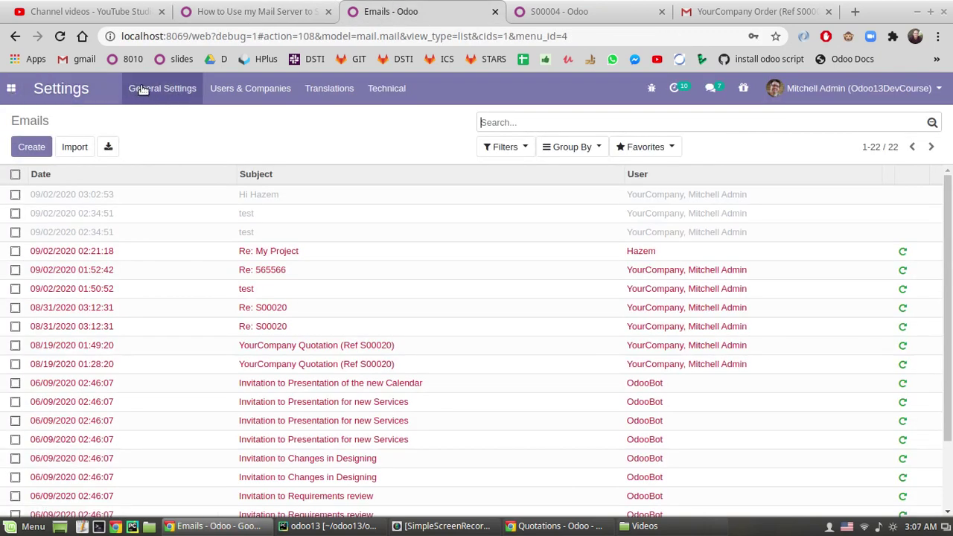
pyautogui.click(468, 291)
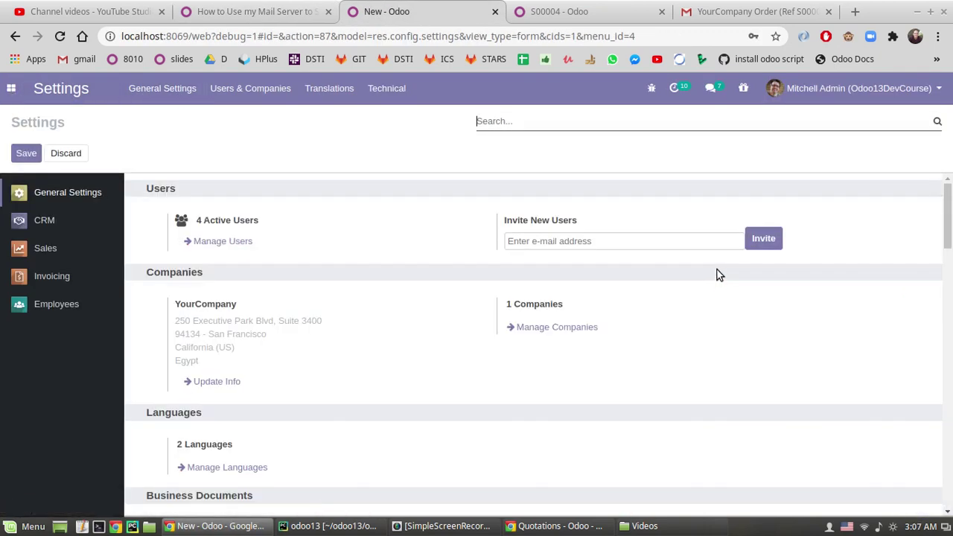
pyautogui.scroll(-10, 715, 272)
pyautogui.scroll(-3, 708, 281)
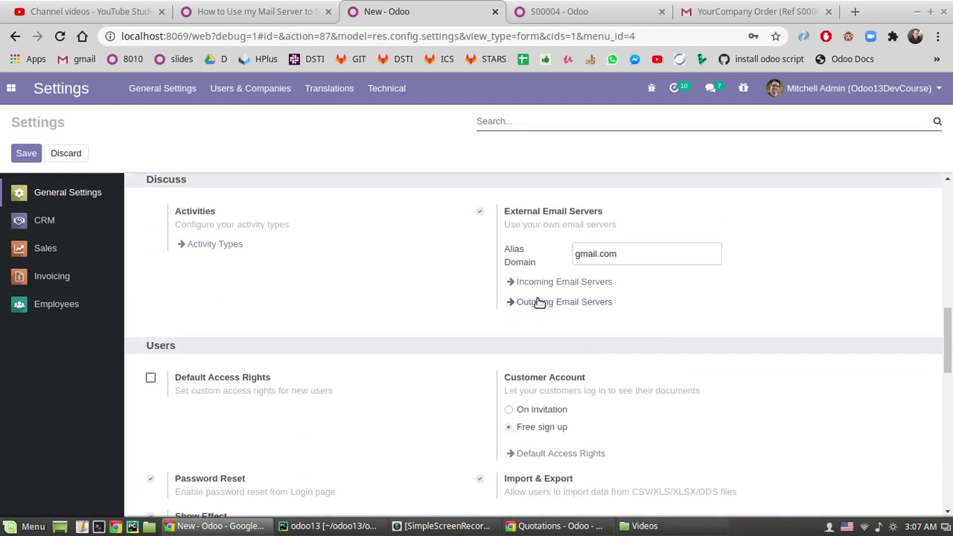
pyautogui.click(536, 283)
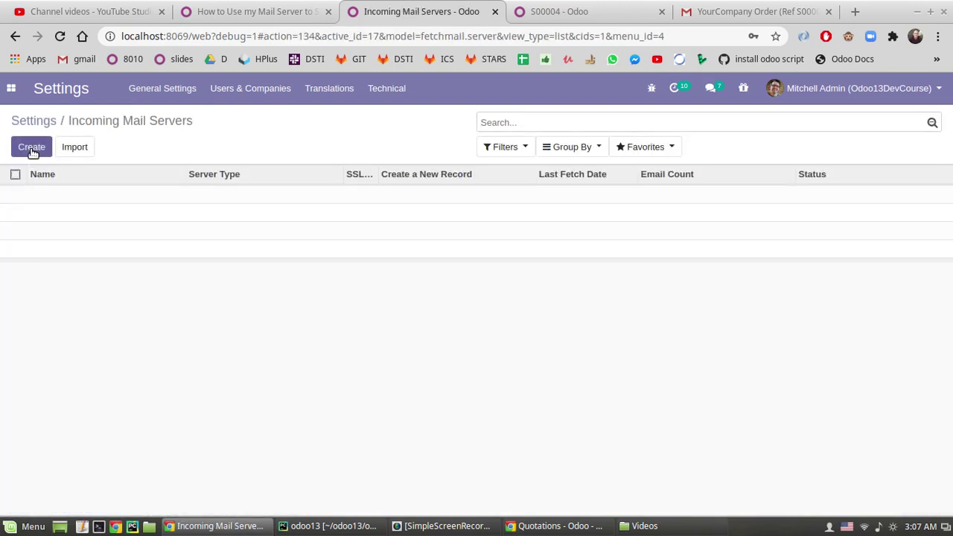
# - Create incoming server 3yadtey: POP type, smtp.gamil.com, port 995, SSL/TLS, username and password
pyautogui.click(32, 147)
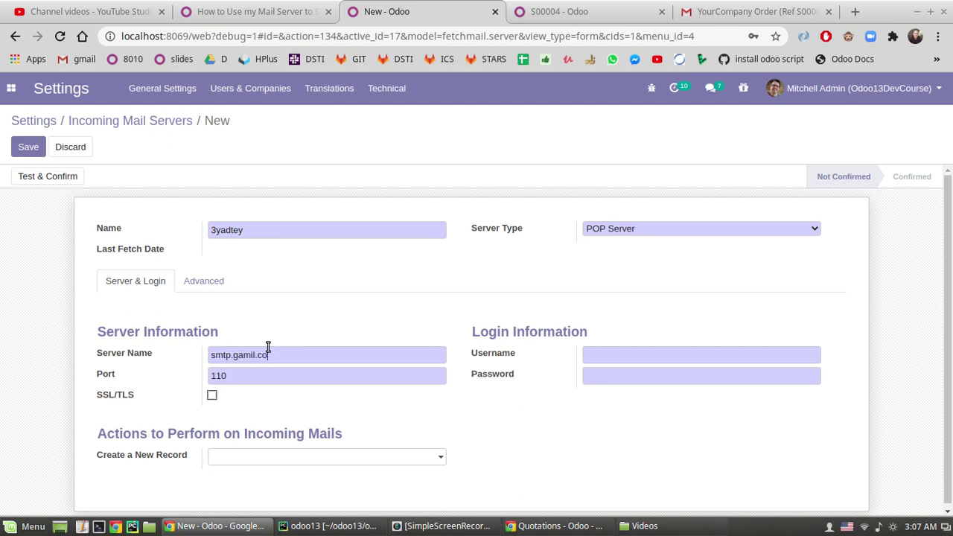
pyautogui.write('m')
pyautogui.press('Tab')
pyautogui.click(213, 396)
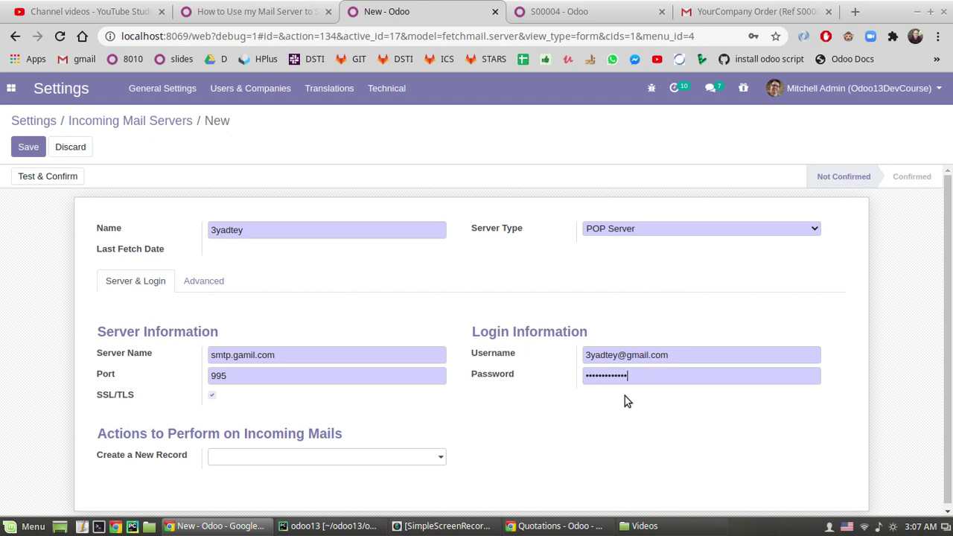
pyautogui.click(628, 228)
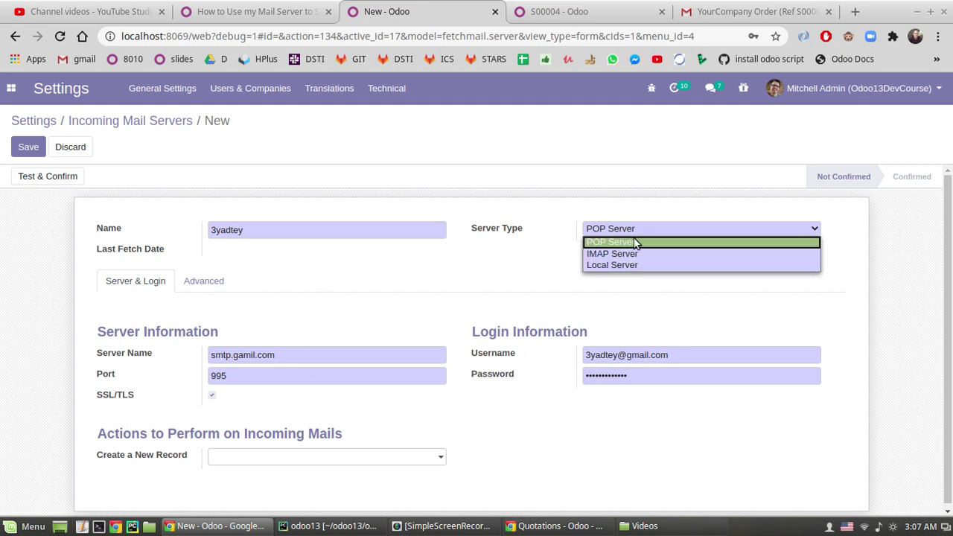
pyautogui.click(653, 242)
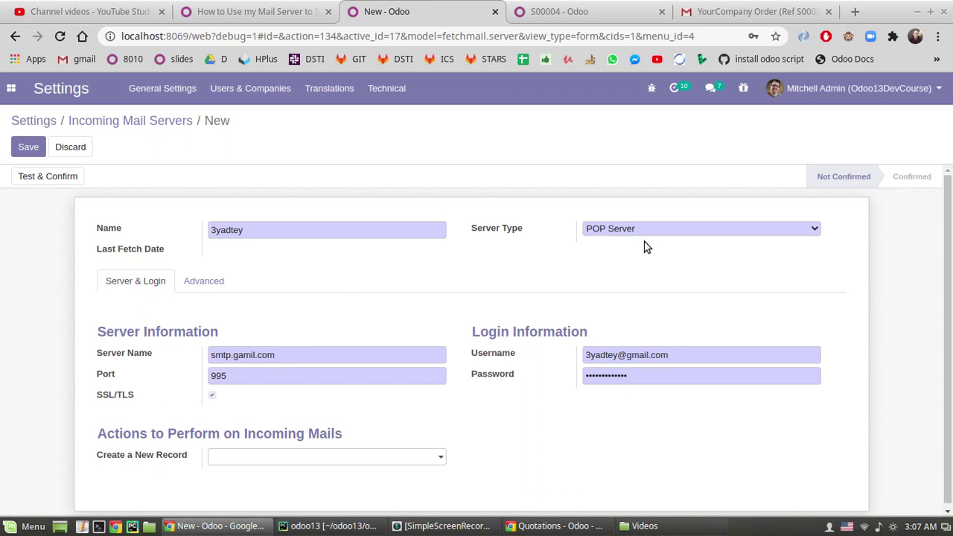
pyautogui.click(179, 287)
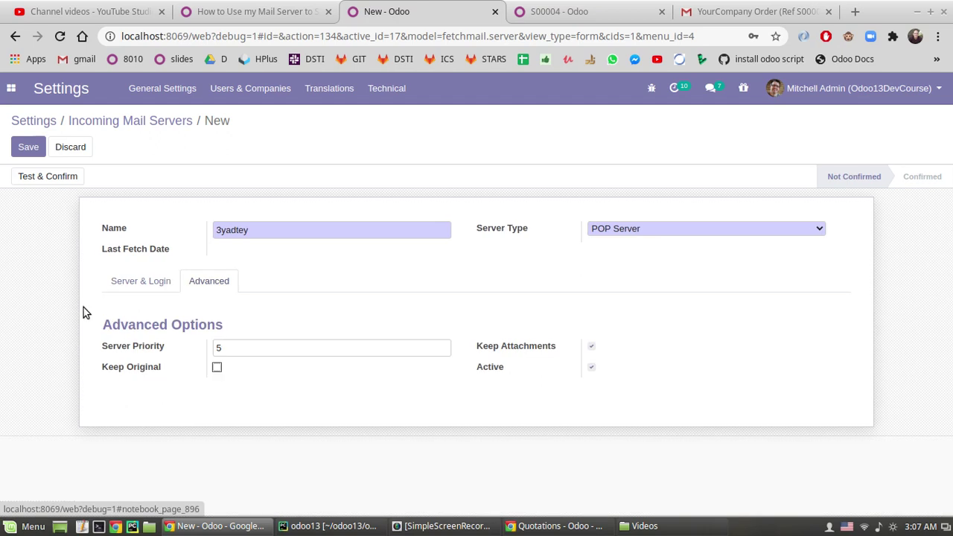
# - Run Test & Confirm and dismiss the name-not-known connection failure messages
pyautogui.click(155, 283)
pyautogui.click(28, 176)
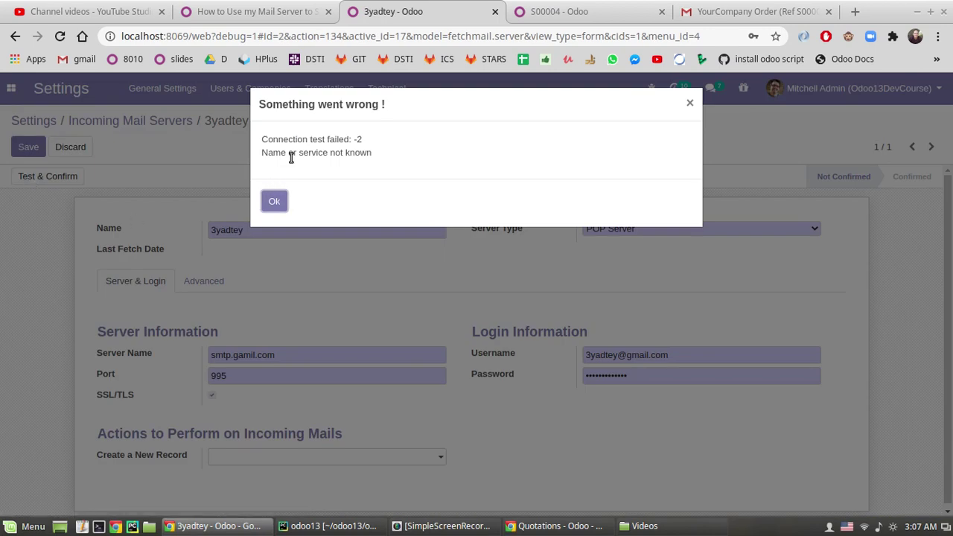
pyautogui.click(273, 202)
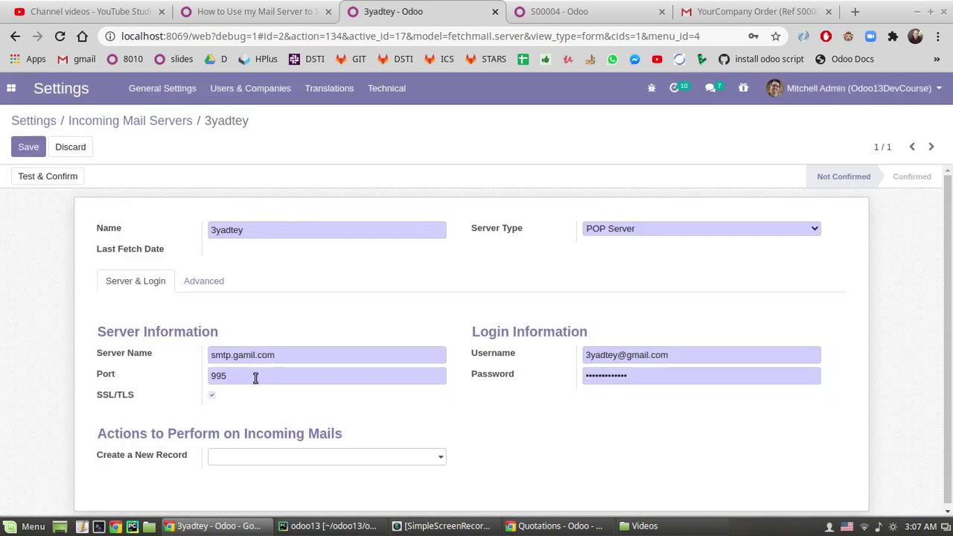
pyautogui.click(76, 177)
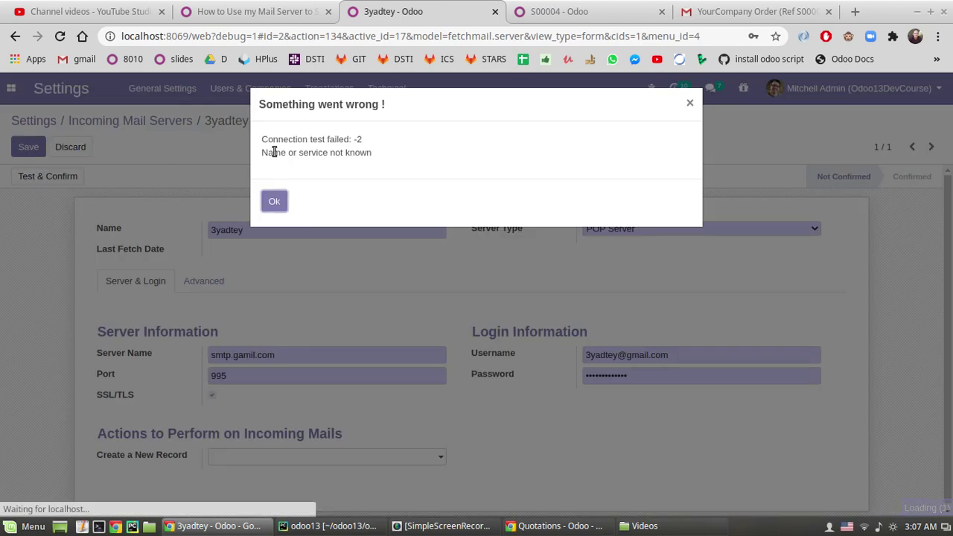
pyautogui.moveTo(293, 158); pyautogui.dragTo(347, 155)
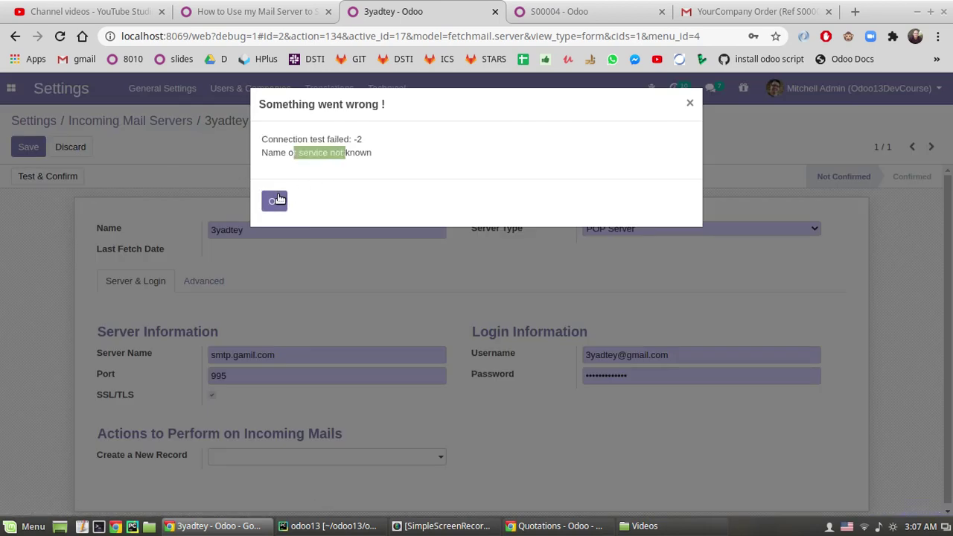
pyautogui.click(273, 202)
# - Correct the server name to smtp.gmail.com, pass the connection test and save
pyautogui.doubleClick(239, 356)
pyautogui.write('gmail')
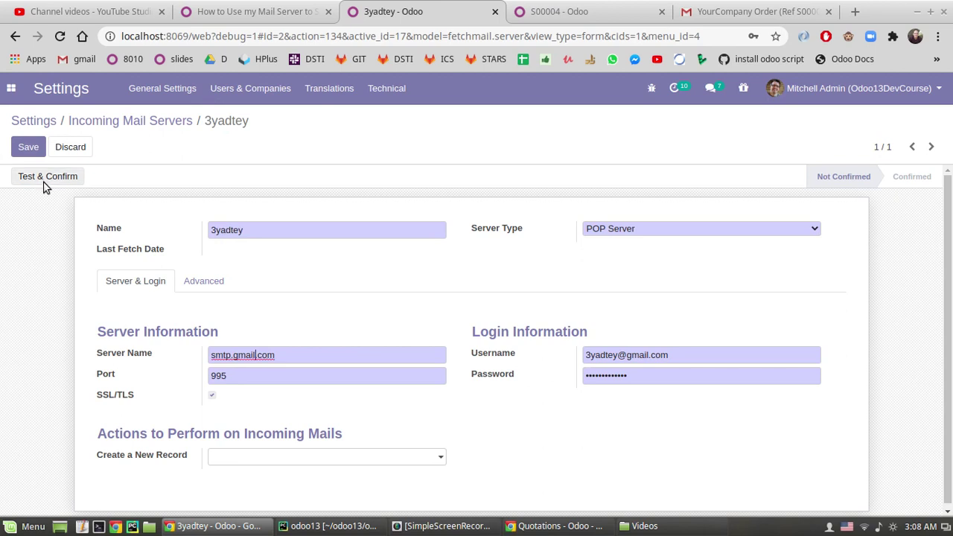
pyautogui.click(43, 184)
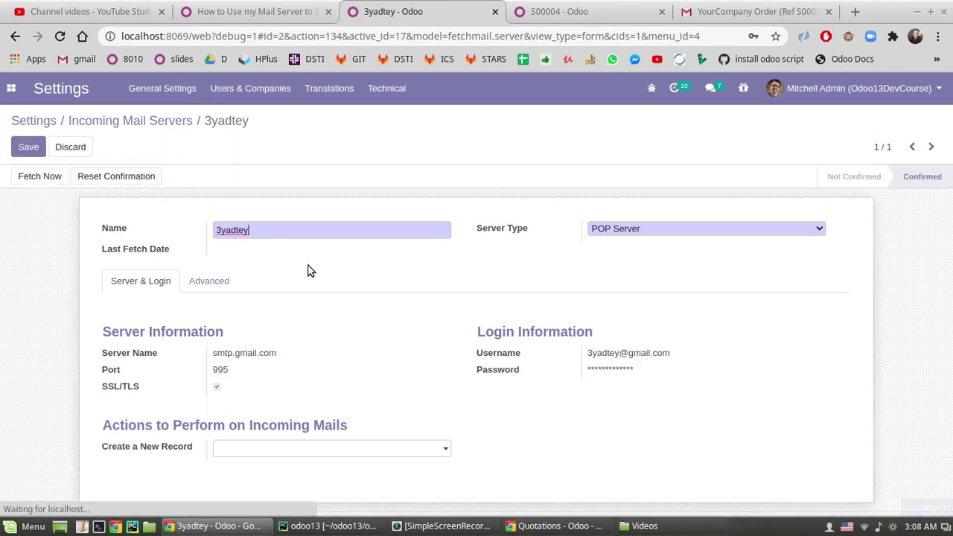
pyautogui.click(29, 146)
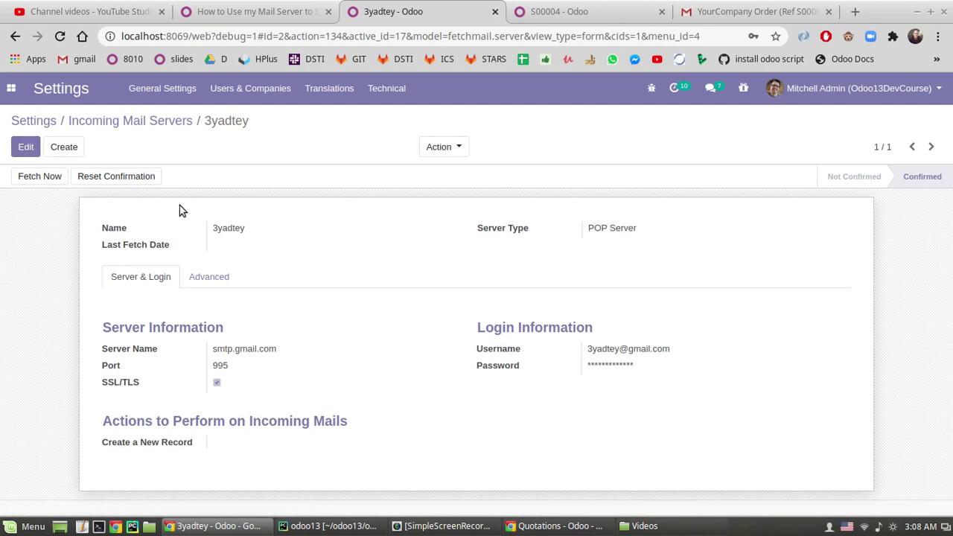
# - Start a new, enlarged message from the Gmail inbox
pyautogui.moveTo(670, 349); pyautogui.dragTo(606, 349)
pyautogui.click(752, 11)
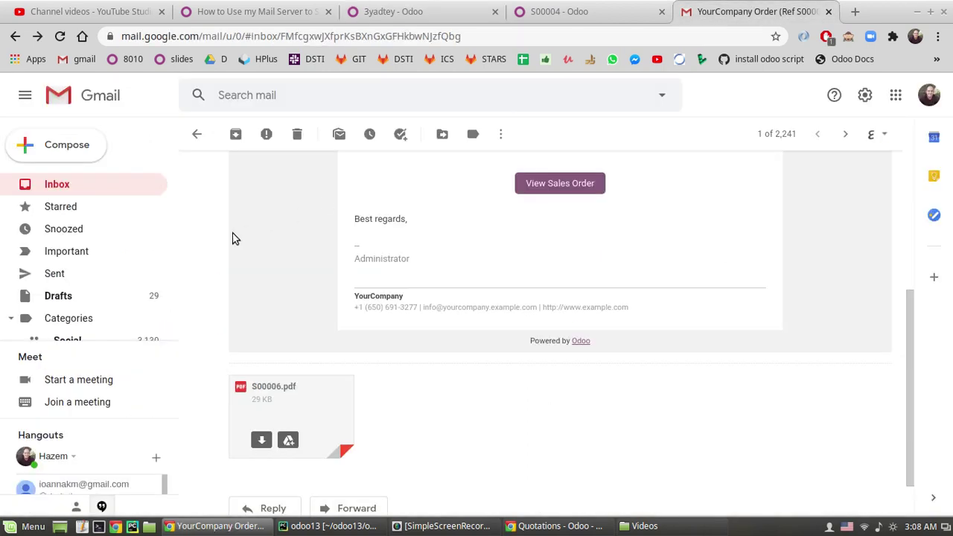
pyautogui.click(46, 186)
pyautogui.click(54, 149)
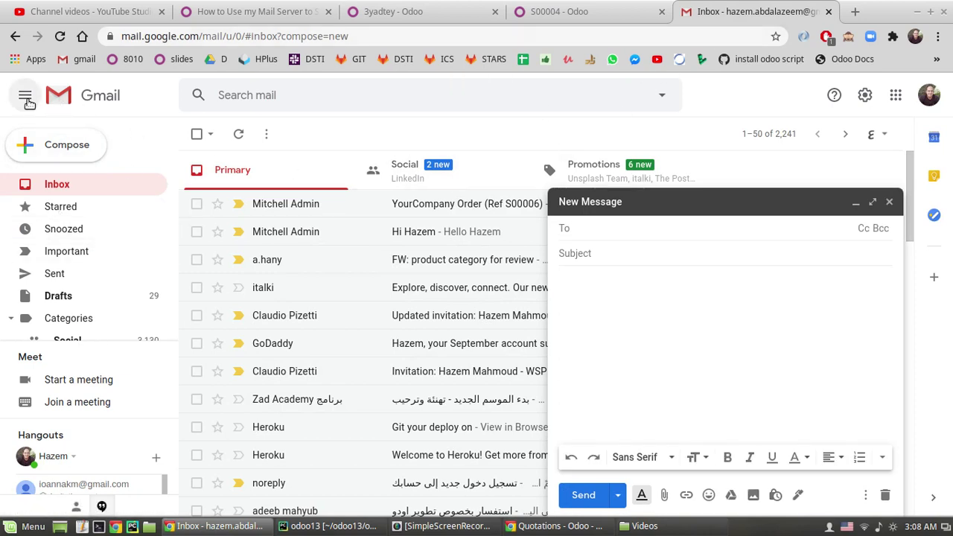
pyautogui.click(870, 202)
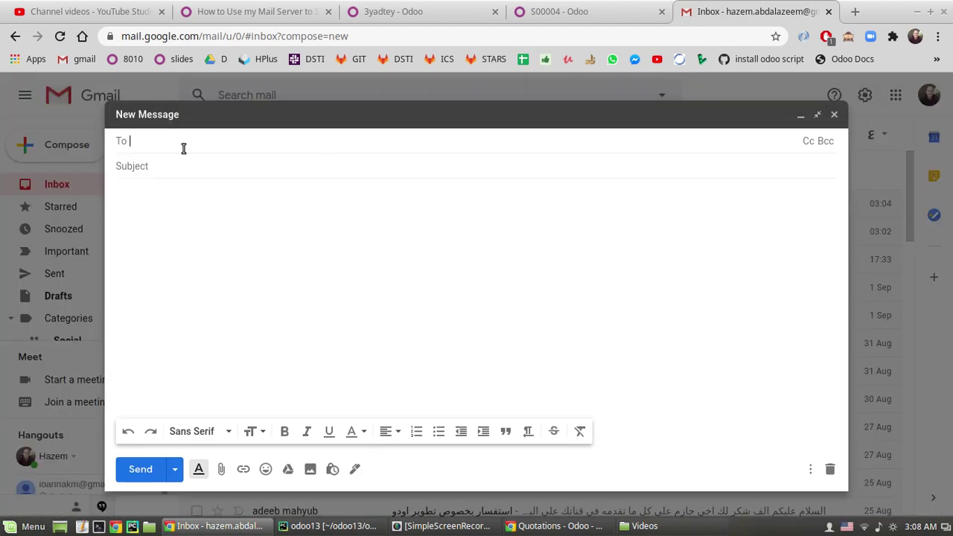
# - Send a test email titled 'Hello' with body 'Hello' to the incoming server's Gmail account
pyautogui.write('3ya')
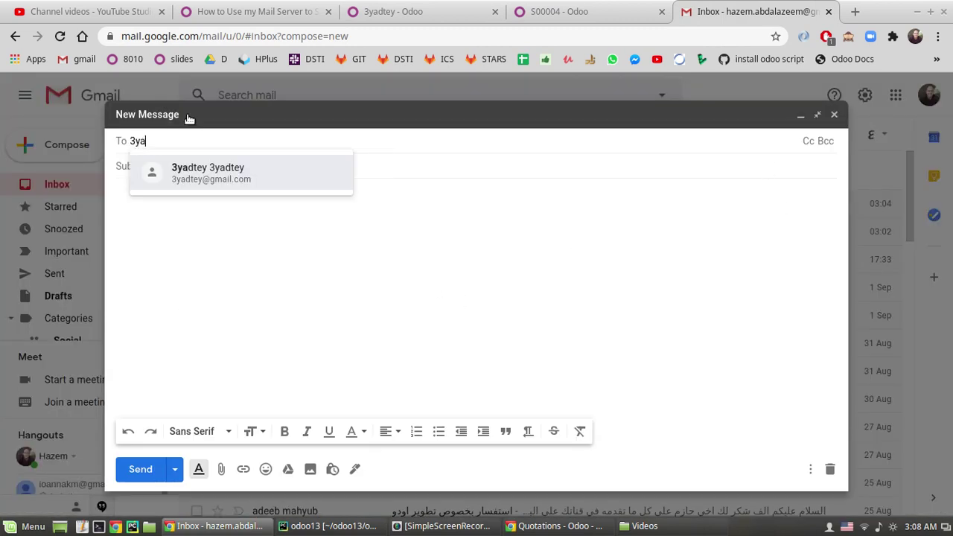
pyautogui.press('Tab')
pyautogui.write('Hello')
pyautogui.press('Tab')
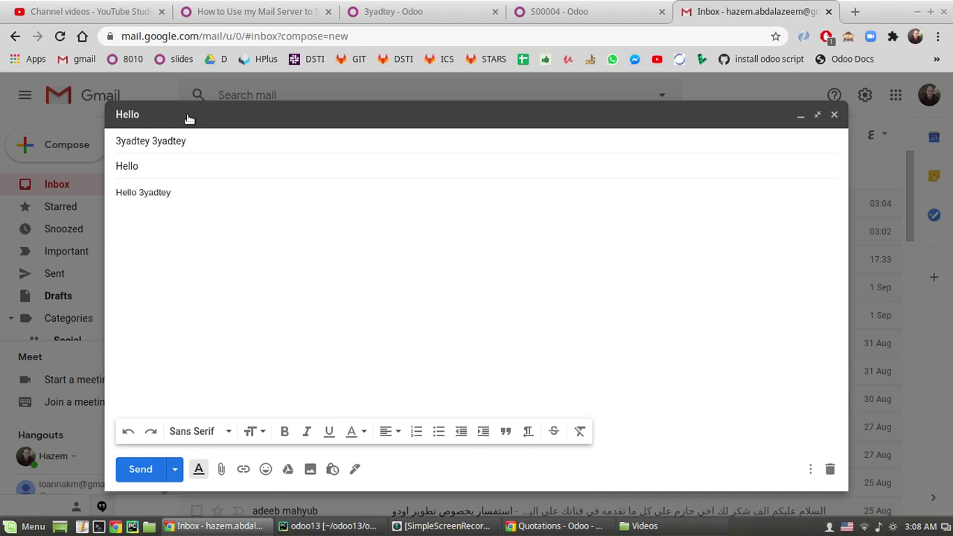
pyautogui.click(131, 468)
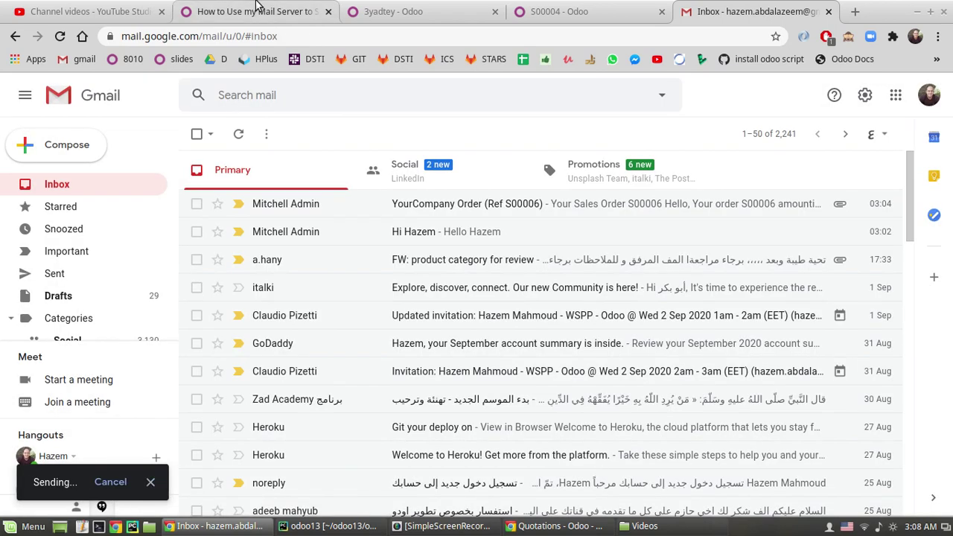
pyautogui.click(253, 11)
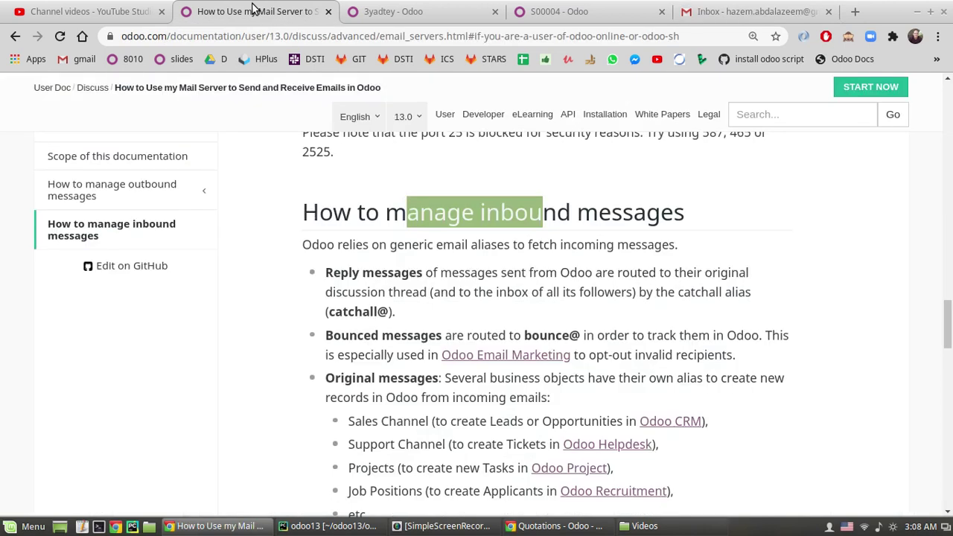
# - Set the incoming mail server to create Contact records from incoming mails
pyautogui.click(393, 9)
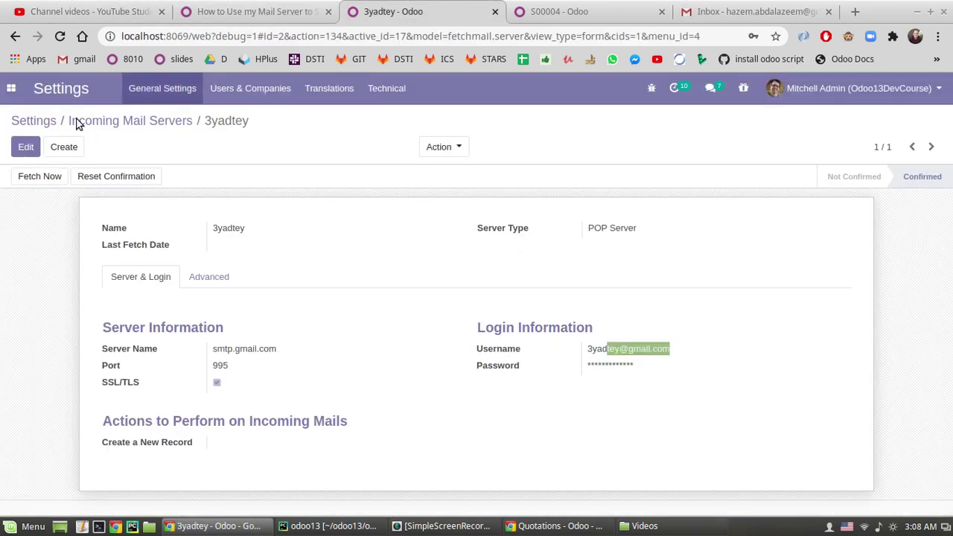
pyautogui.click(4, 247)
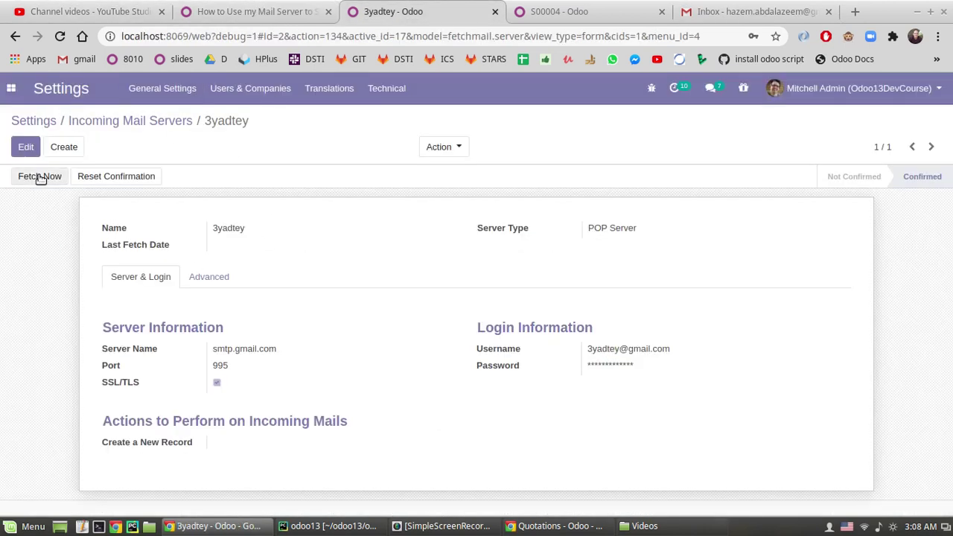
pyautogui.click(26, 146)
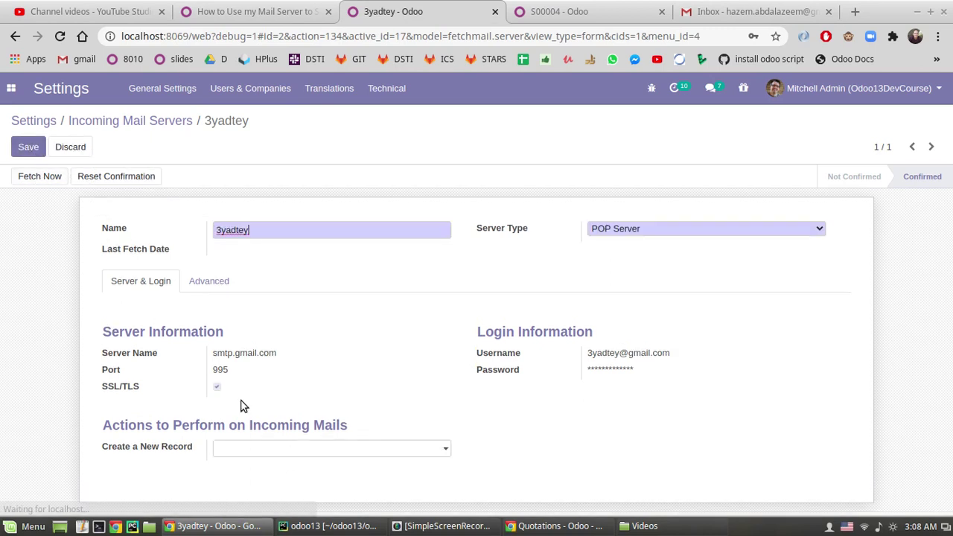
pyautogui.moveTo(105, 446); pyautogui.dragTo(157, 448)
pyautogui.moveTo(156, 448)
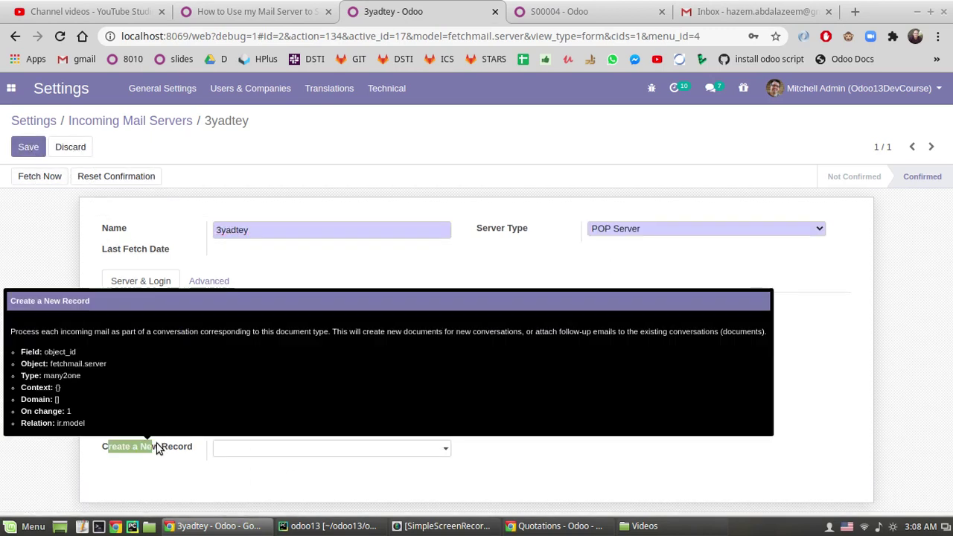
pyautogui.click(285, 449)
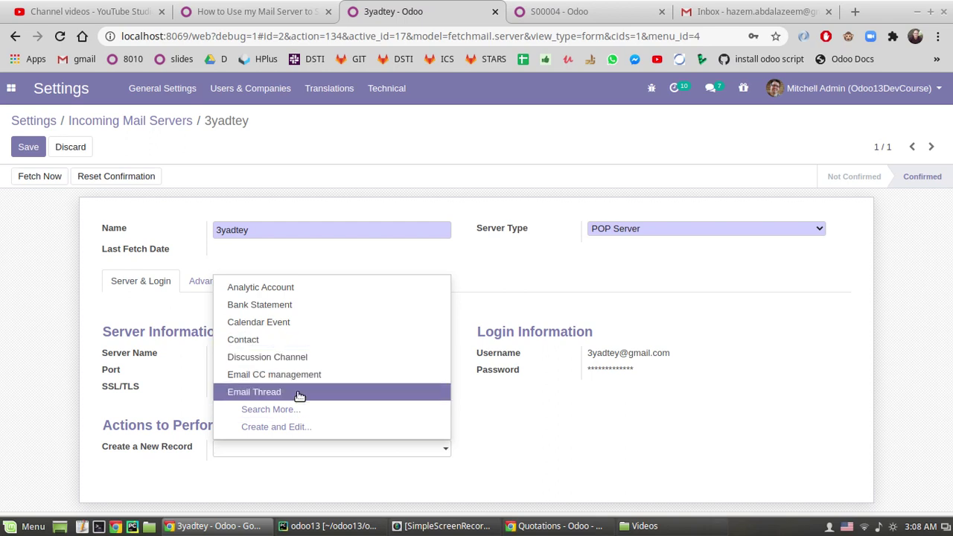
pyautogui.click(257, 340)
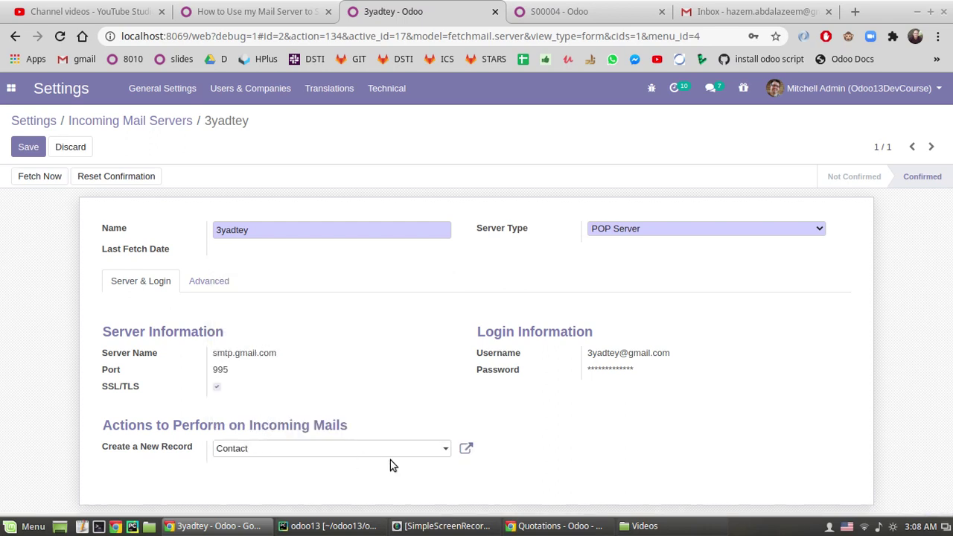
# - Browse the full record model list without changes, save the server, and return to order S00004
pyautogui.click(347, 450)
pyautogui.click(343, 409)
pyautogui.scroll(-3, 240, 297)
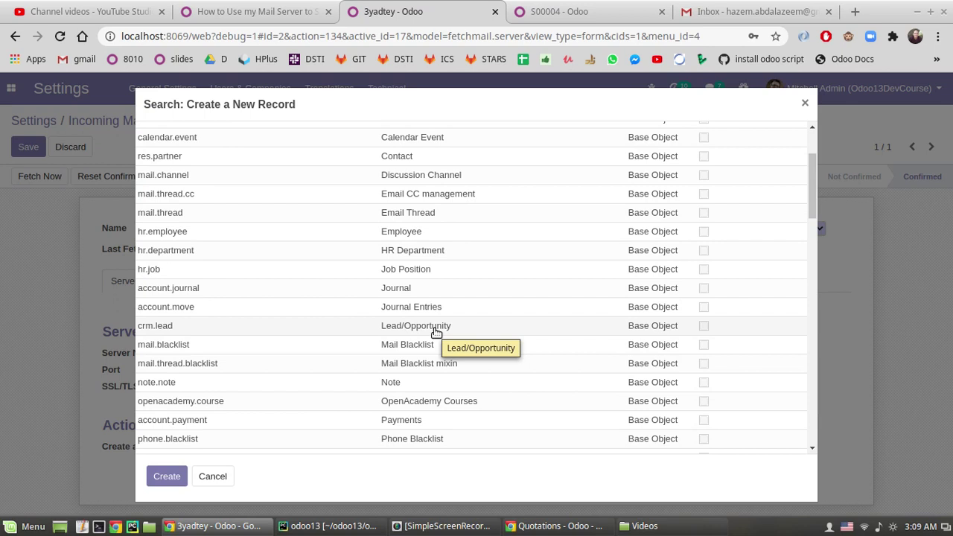
pyautogui.scroll(3, 404, 312)
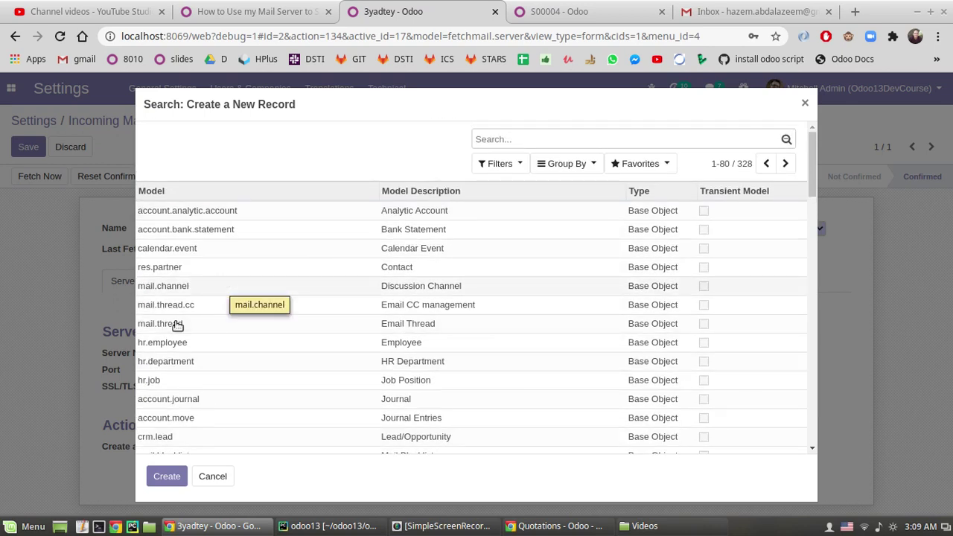
pyautogui.click(206, 475)
pyautogui.click(28, 146)
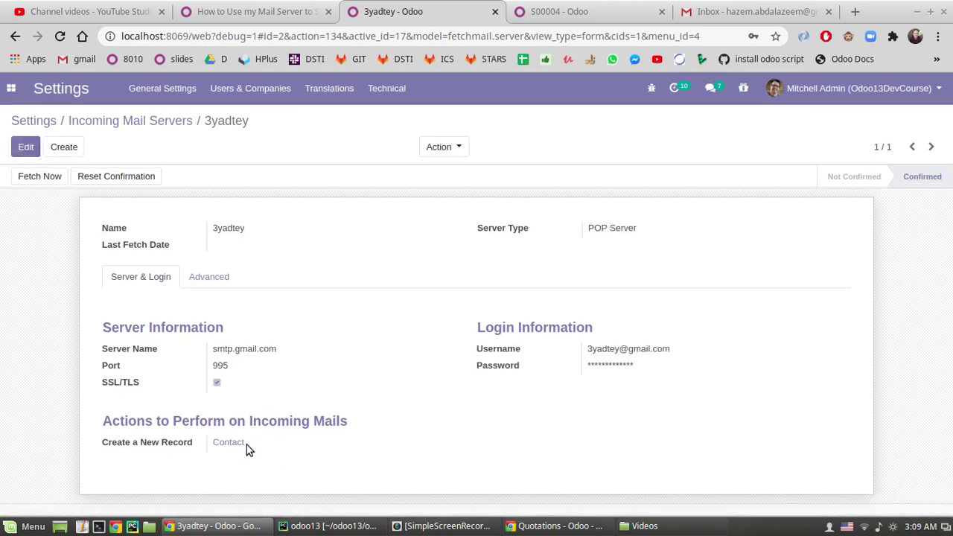
pyautogui.click(554, 11)
pyautogui.click(10, 90)
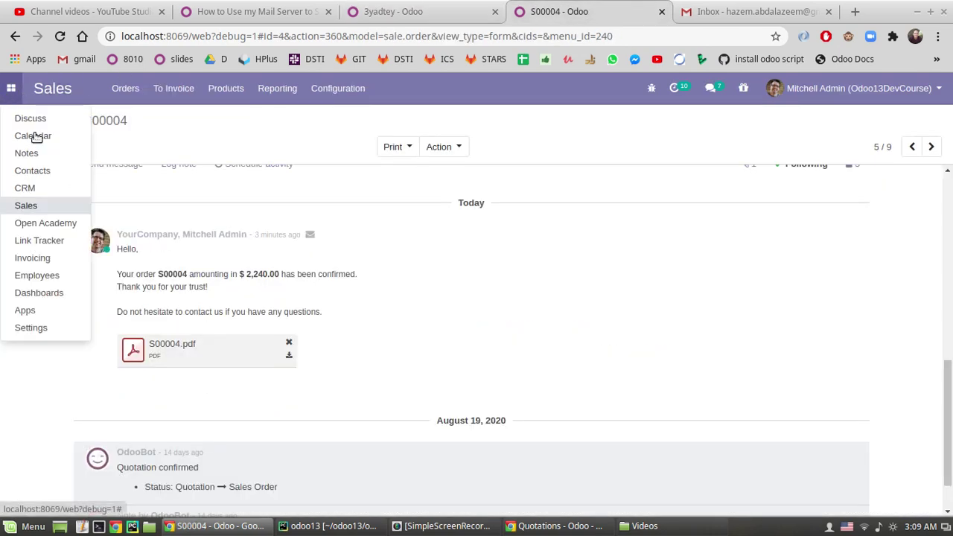
# - Fetch new mail from the incoming server now and reload the Contacts list
pyautogui.click(45, 170)
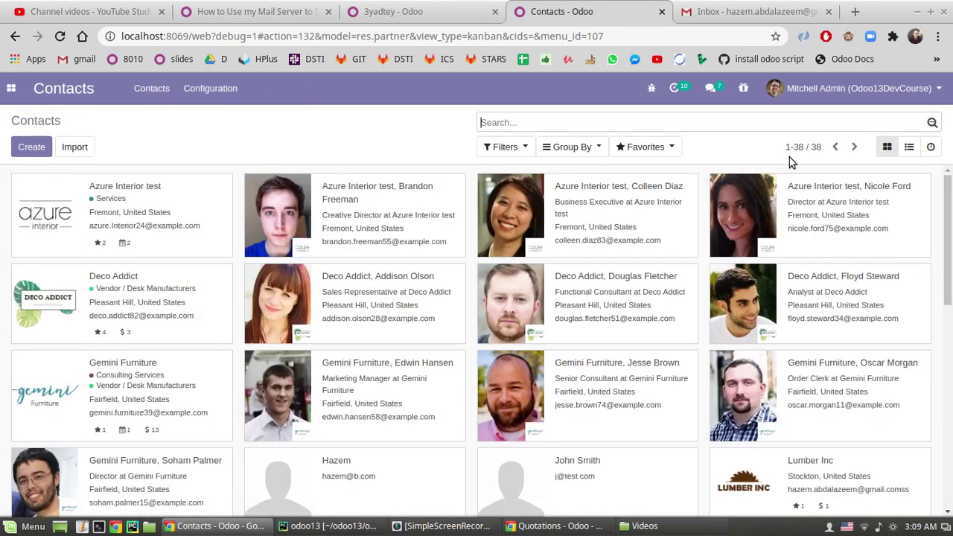
pyautogui.click(467, 7)
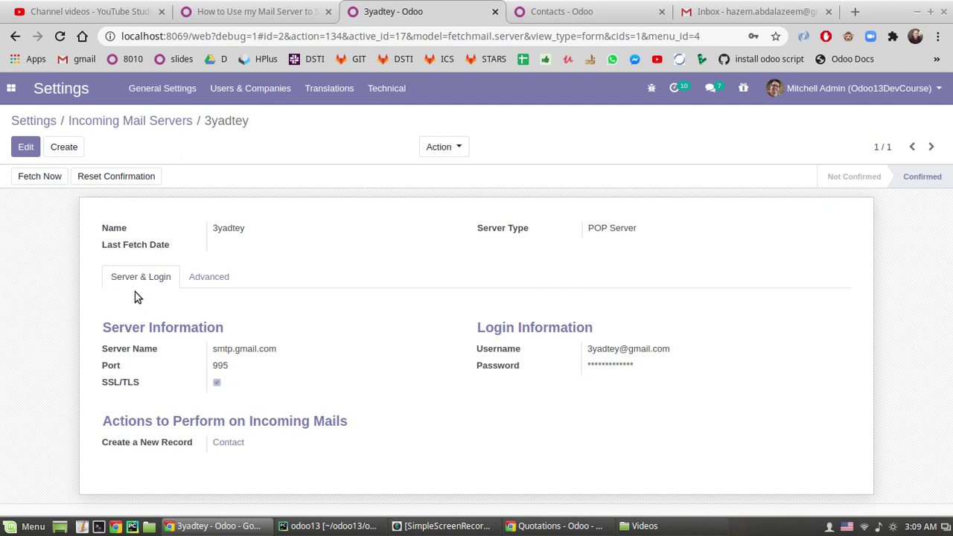
pyautogui.click(39, 181)
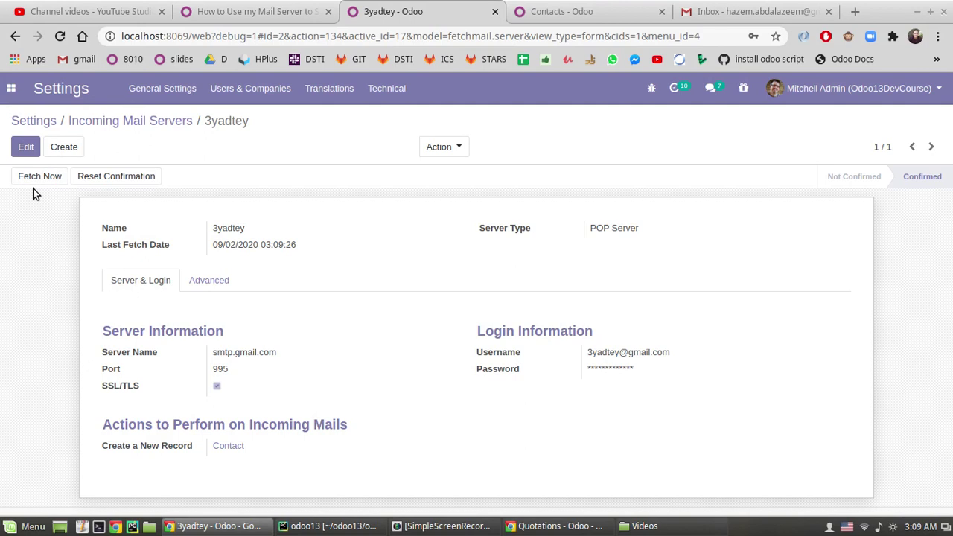
pyautogui.click(554, 12)
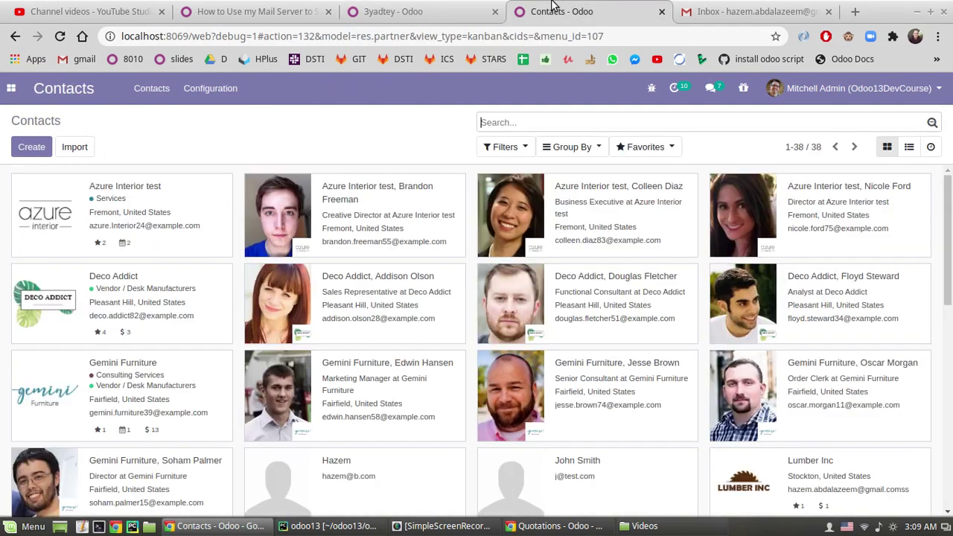
pyautogui.click(614, 124)
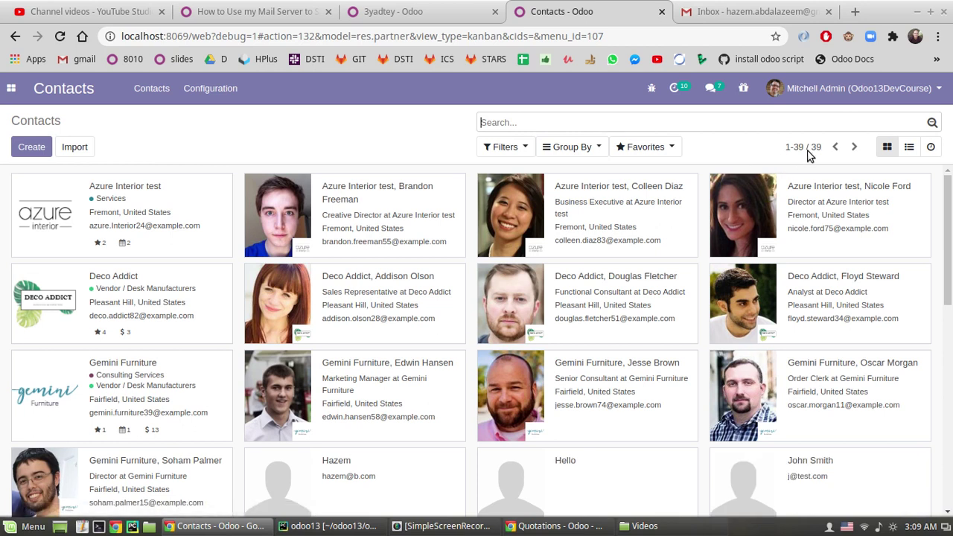
# - Open the new Hello contact and read the received email in its chatter
pyautogui.scroll(-3, 701, 361)
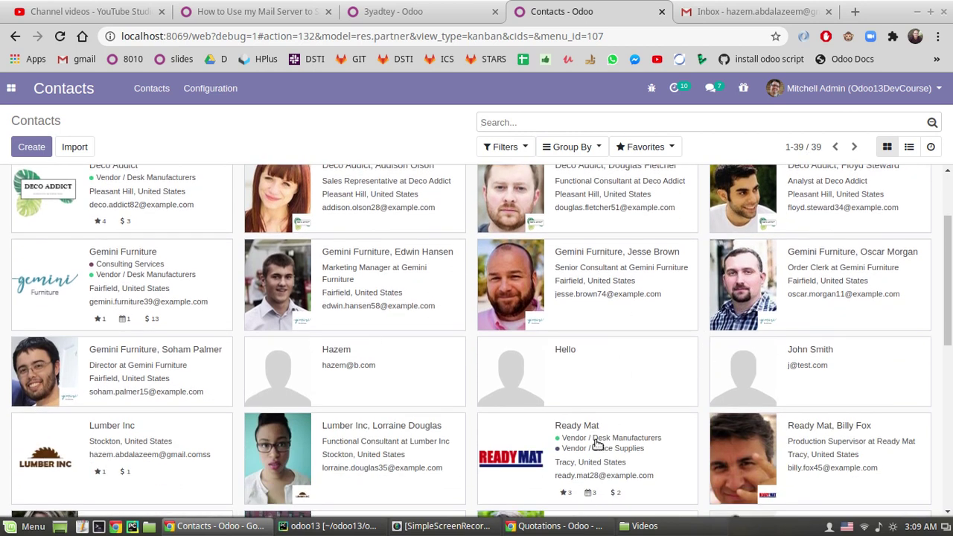
pyautogui.click(555, 372)
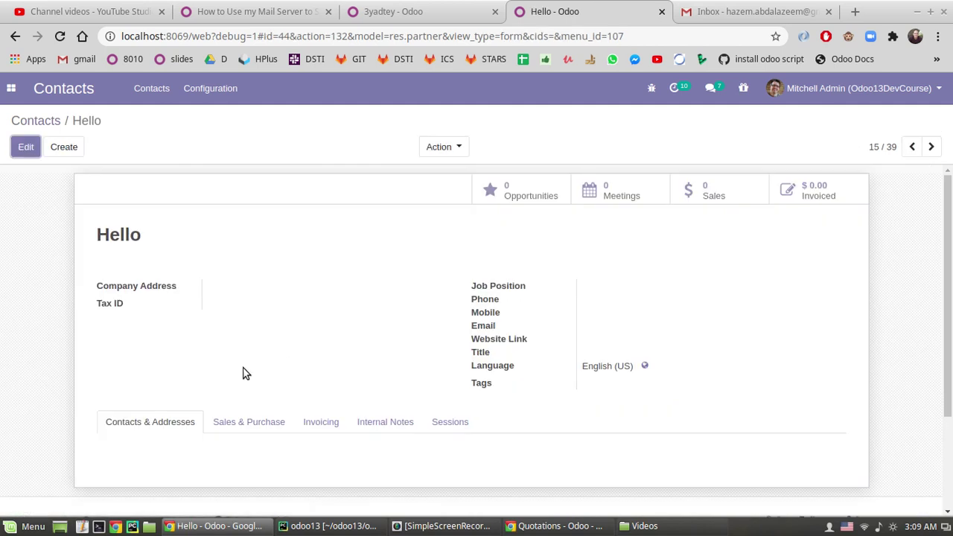
pyautogui.scroll(-3, 135, 367)
pyautogui.scroll(-1, 136, 367)
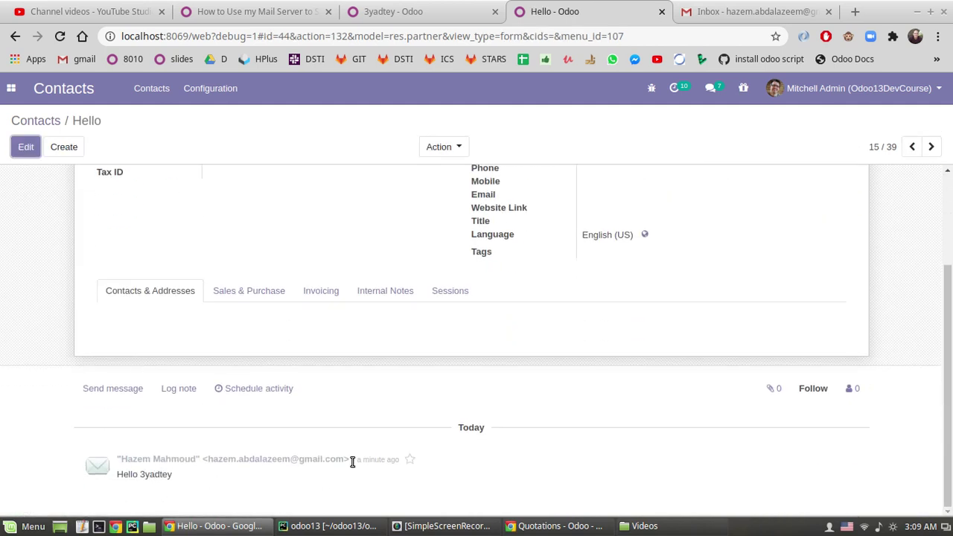
pyautogui.moveTo(123, 475); pyautogui.dragTo(150, 474)
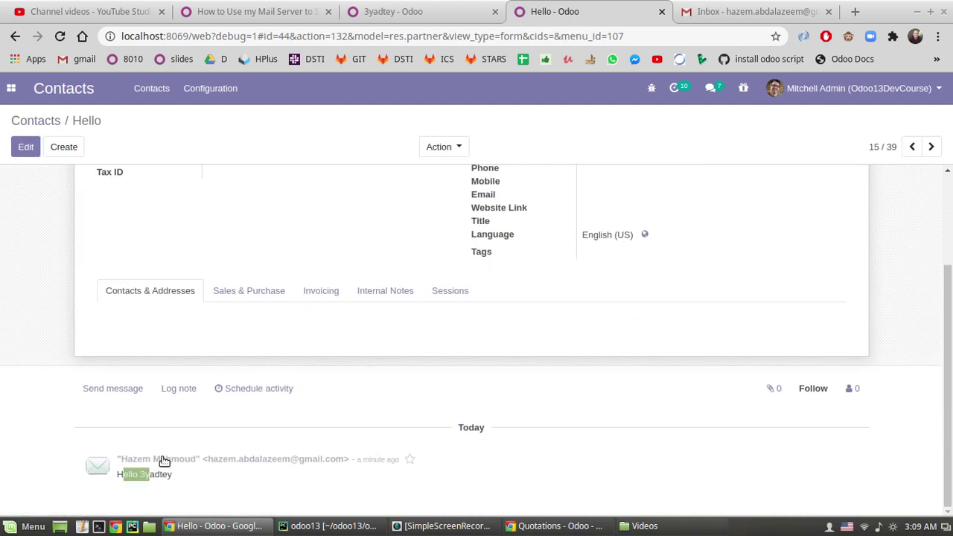
pyautogui.scroll(4, 215, 279)
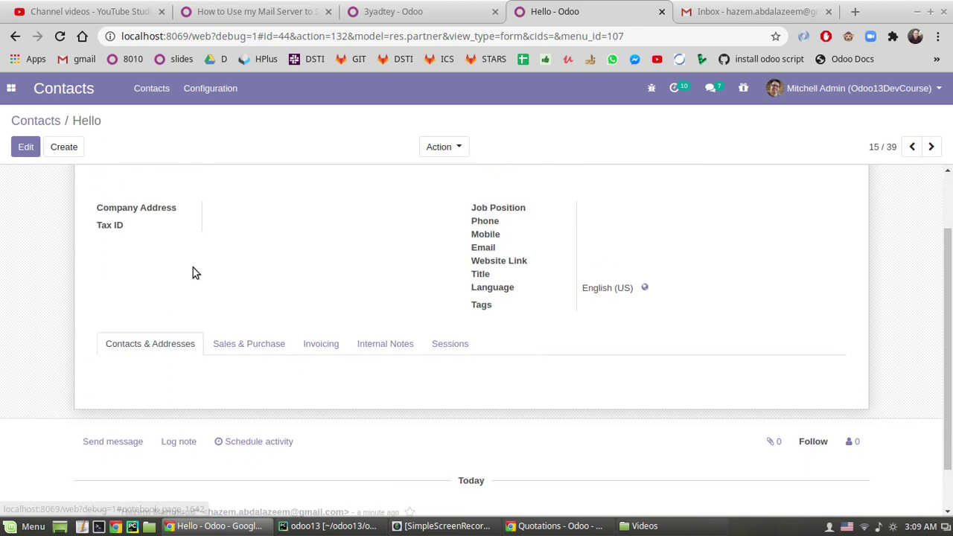
pyautogui.moveTo(111, 234); pyautogui.dragTo(249, 247)
pyautogui.click(248, 247)
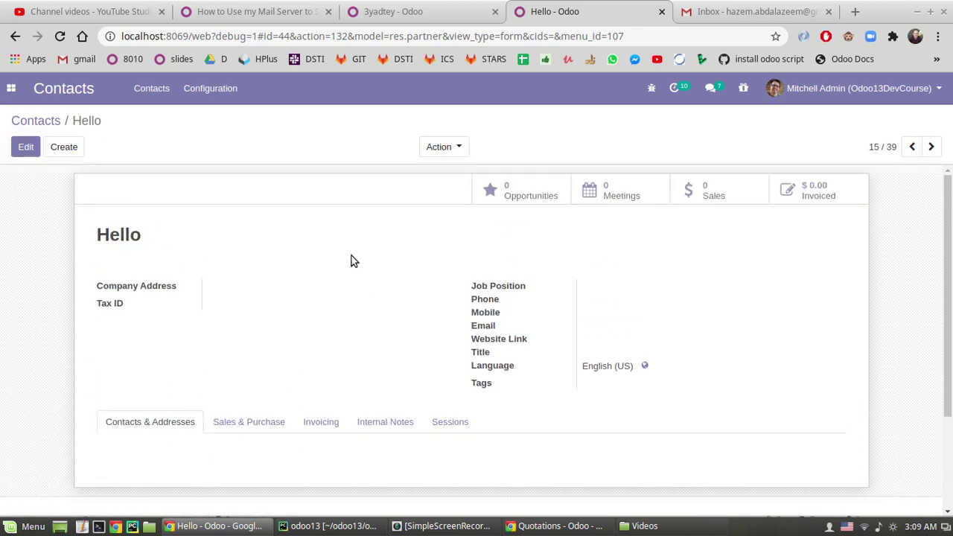
pyautogui.scroll(-1, 49, 244)
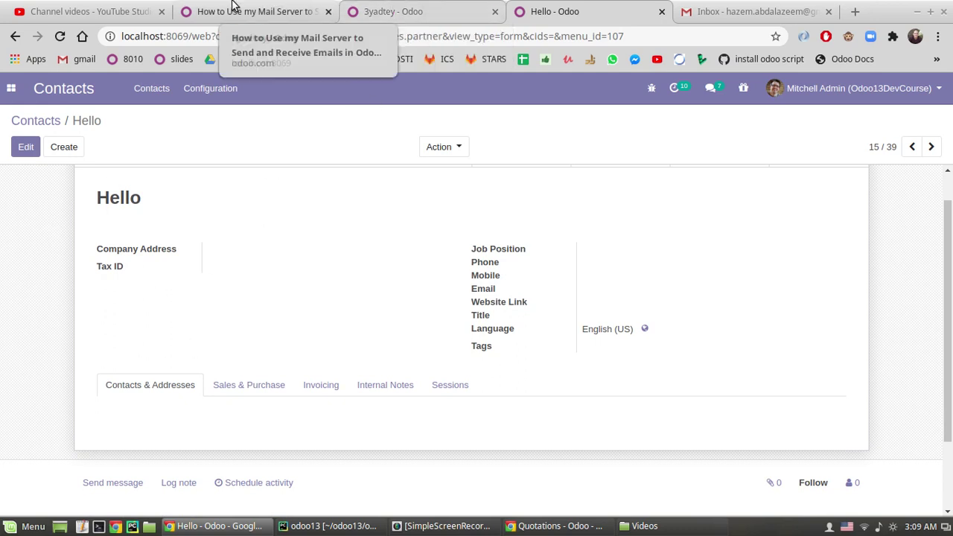
pyautogui.click(30, 11)
# - Go from the mail server documentation, through the Discuss overview, to the Email Templates article
pyautogui.click(276, 11)
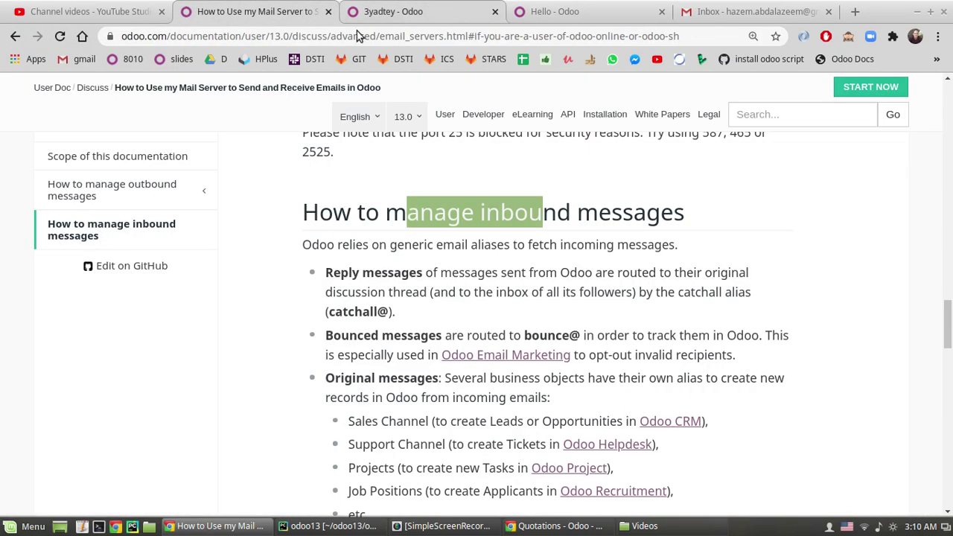
pyautogui.scroll(-10, 366, 279)
pyautogui.scroll(-10, 366, 278)
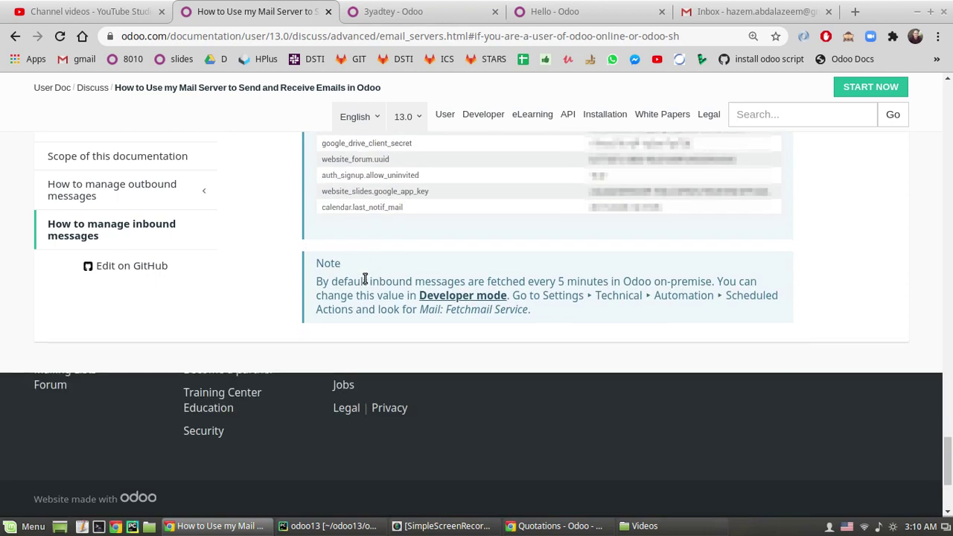
pyautogui.scroll(5, 365, 279)
pyautogui.scroll(1, 284, 292)
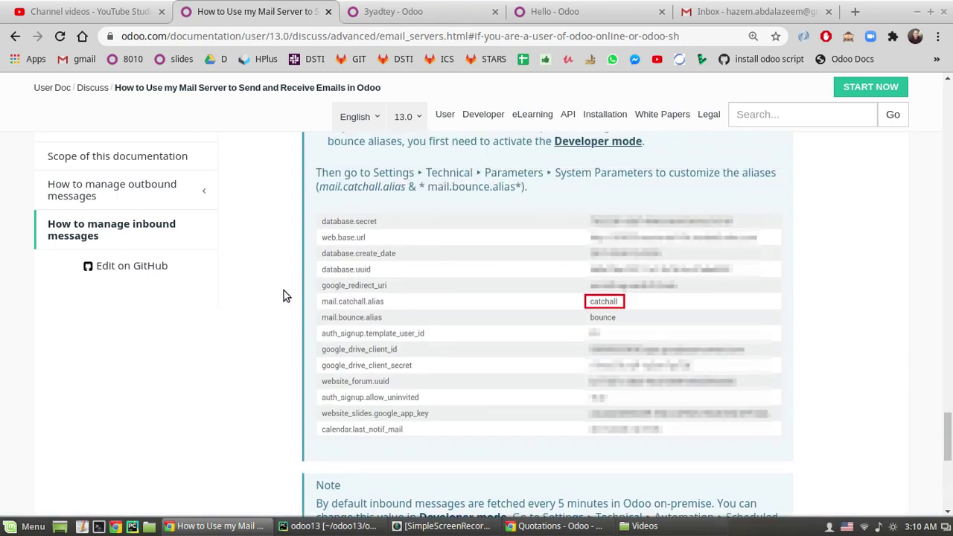
pyautogui.scroll(5, 447, 187)
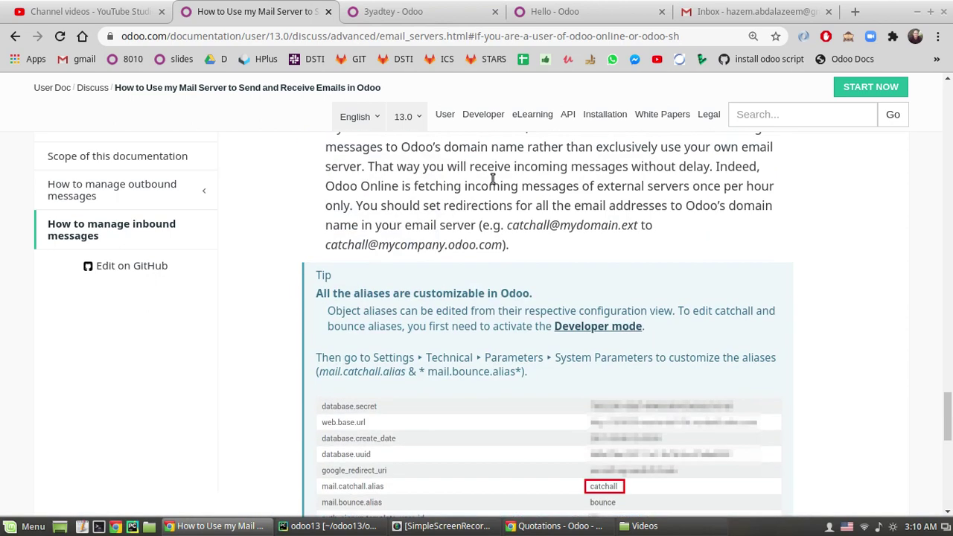
pyautogui.scroll(2, 438, 191)
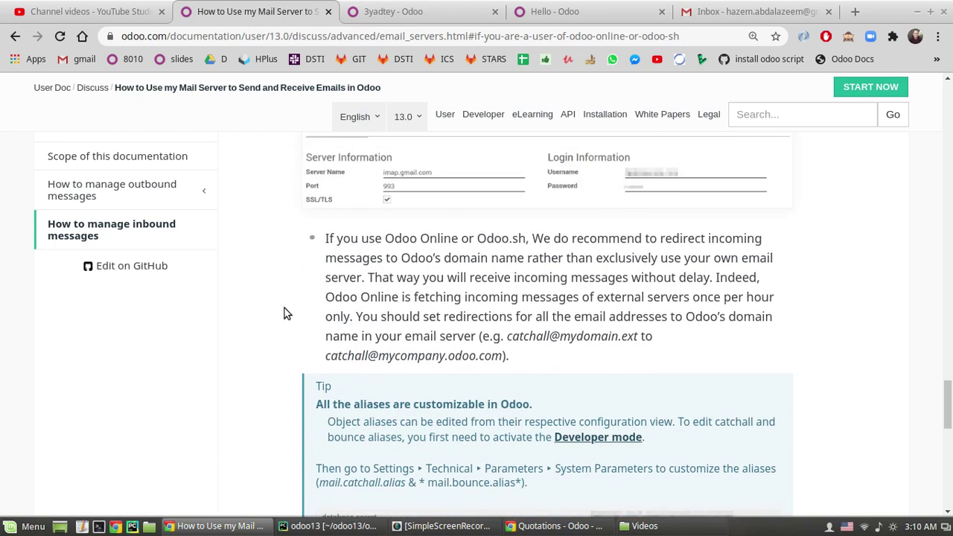
pyautogui.click(15, 36)
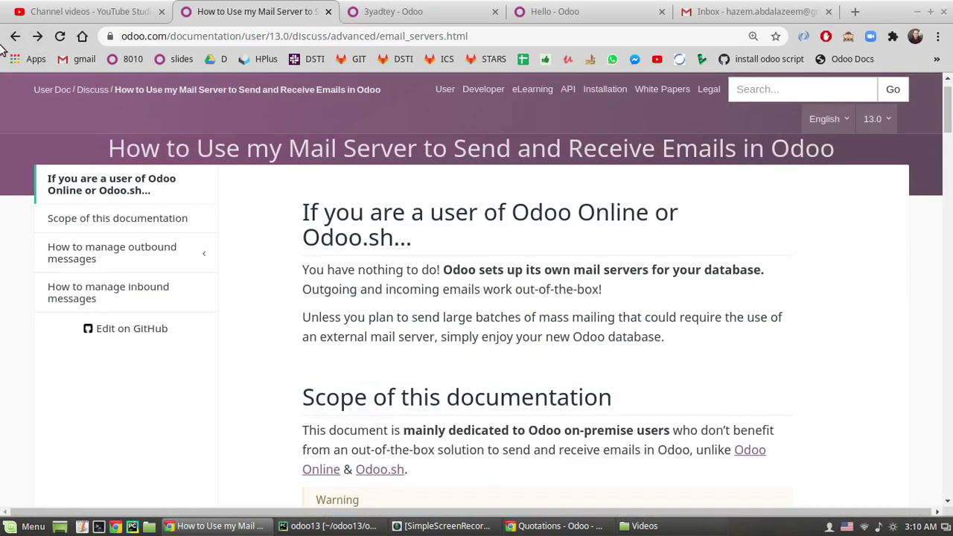
pyautogui.click(93, 90)
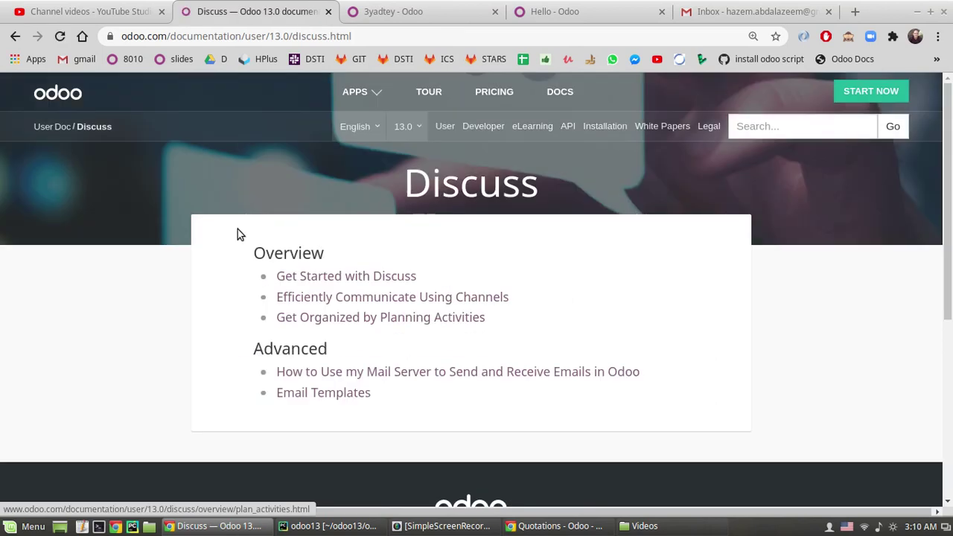
pyautogui.click(298, 394)
# - Check the S00006 order confirmation email in Gmail, then go back to Odoo's app list
pyautogui.click(397, 526)
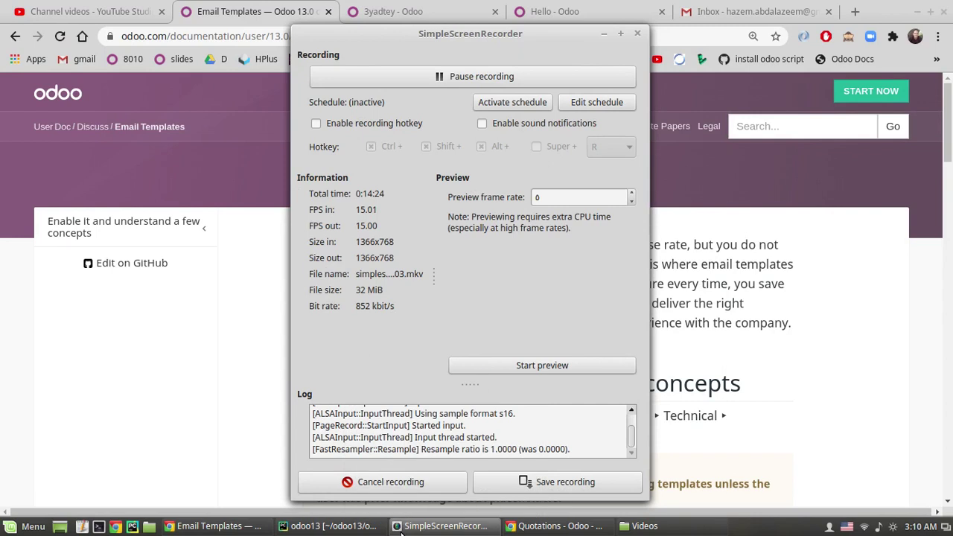
pyautogui.click(397, 526)
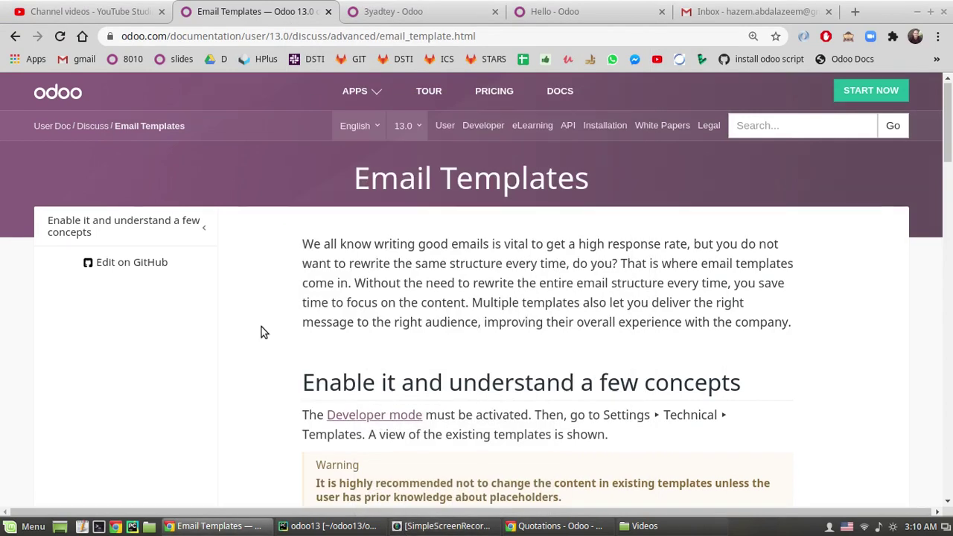
pyautogui.scroll(-1, 261, 327)
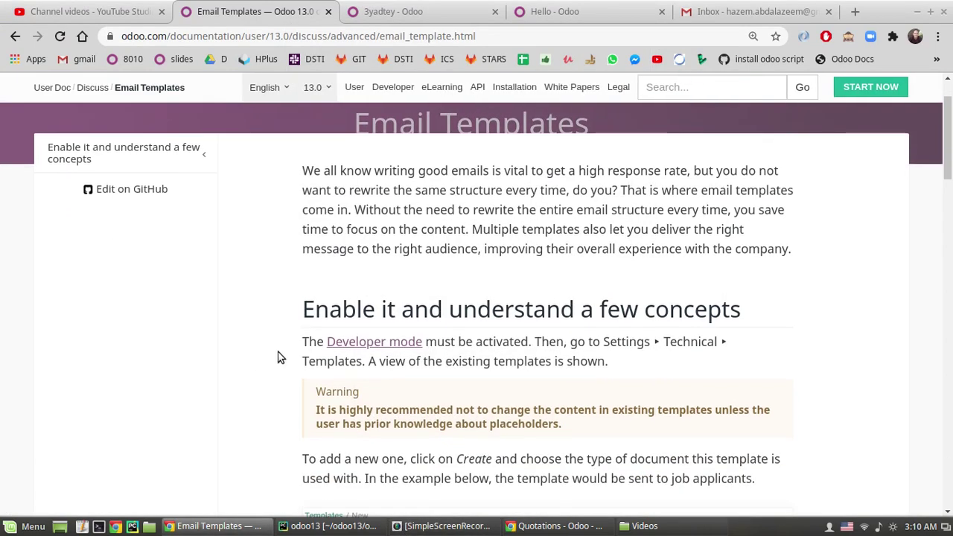
pyautogui.click(391, 11)
pyautogui.click(387, 87)
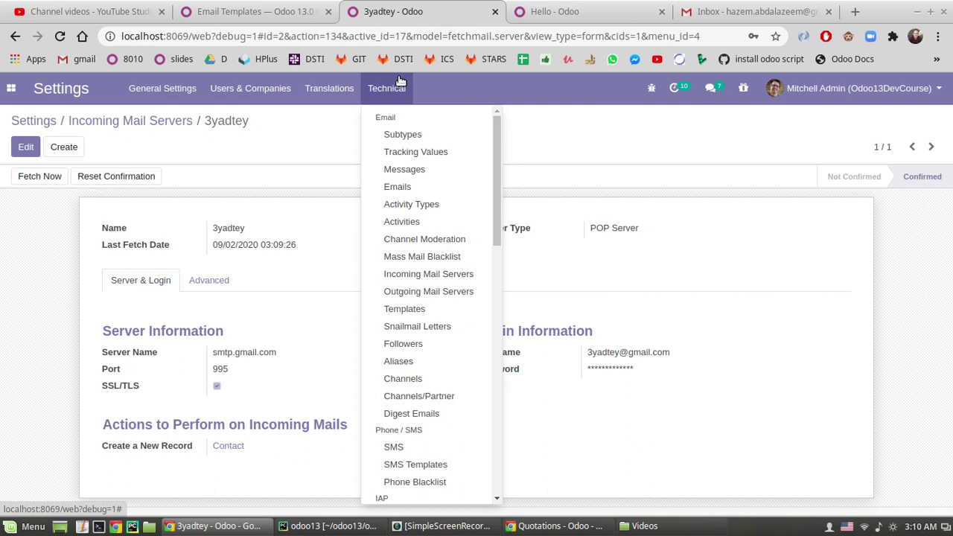
pyautogui.click(707, 11)
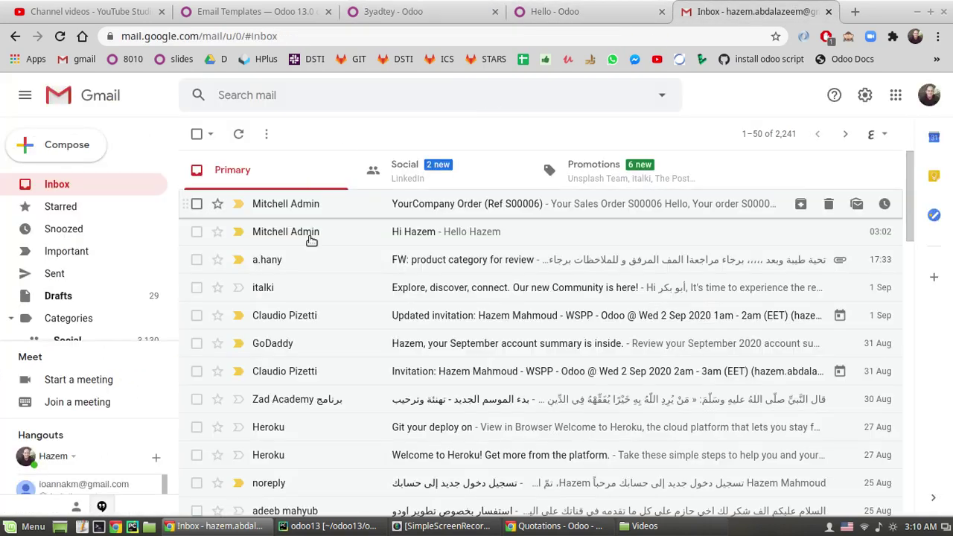
pyautogui.scroll(-3, 413, 270)
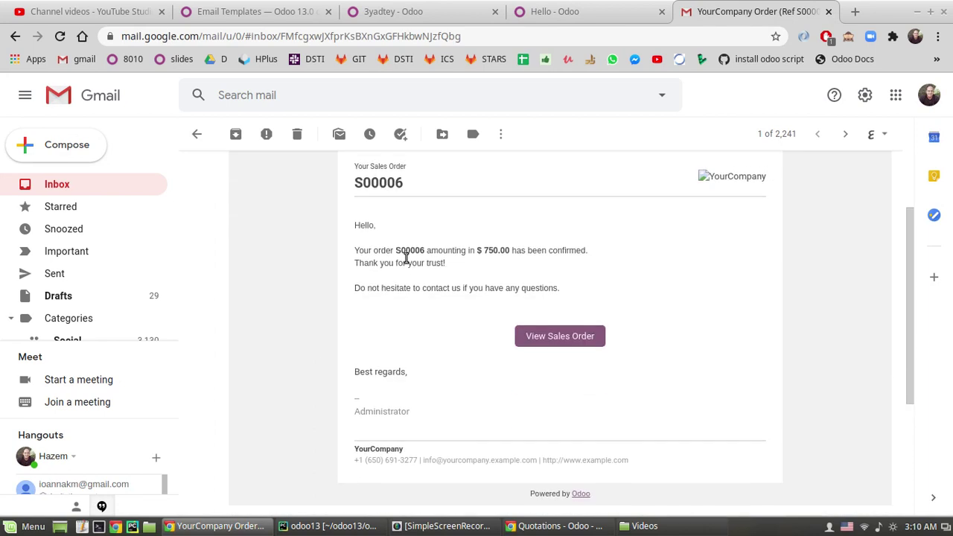
pyautogui.scroll(1, 370, 216)
pyautogui.click(566, 9)
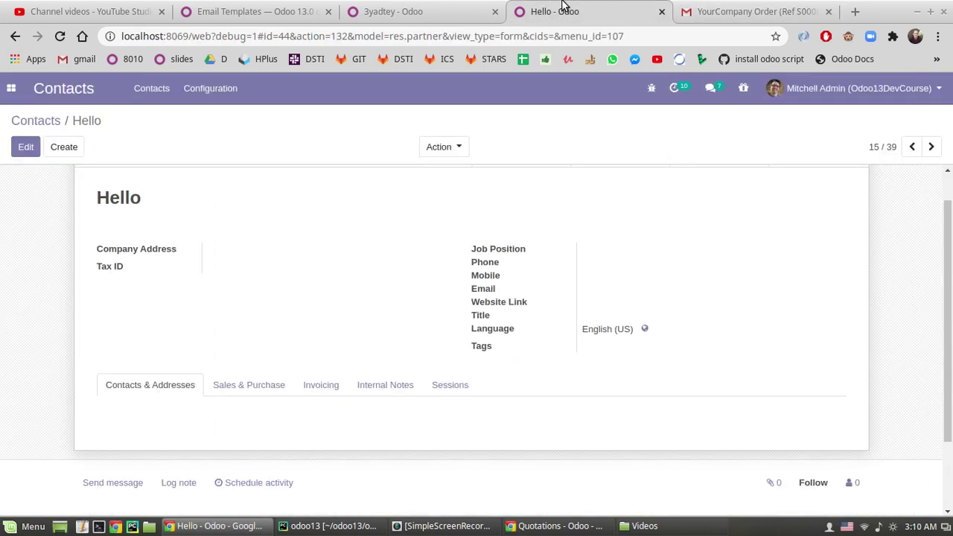
pyautogui.click(11, 88)
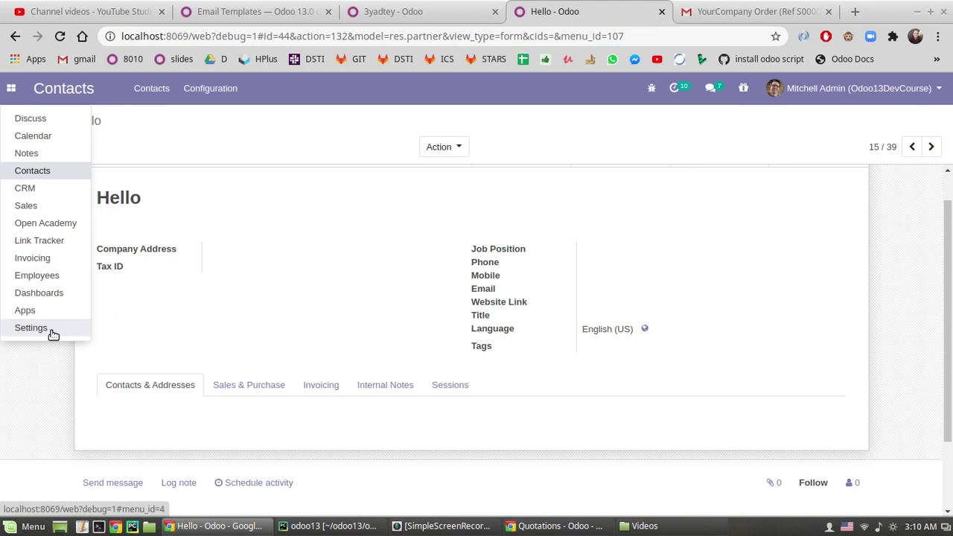
# - Go through Settings > Technical > Templates and select the 'Sales Order: Send by email' template
pyautogui.click(50, 332)
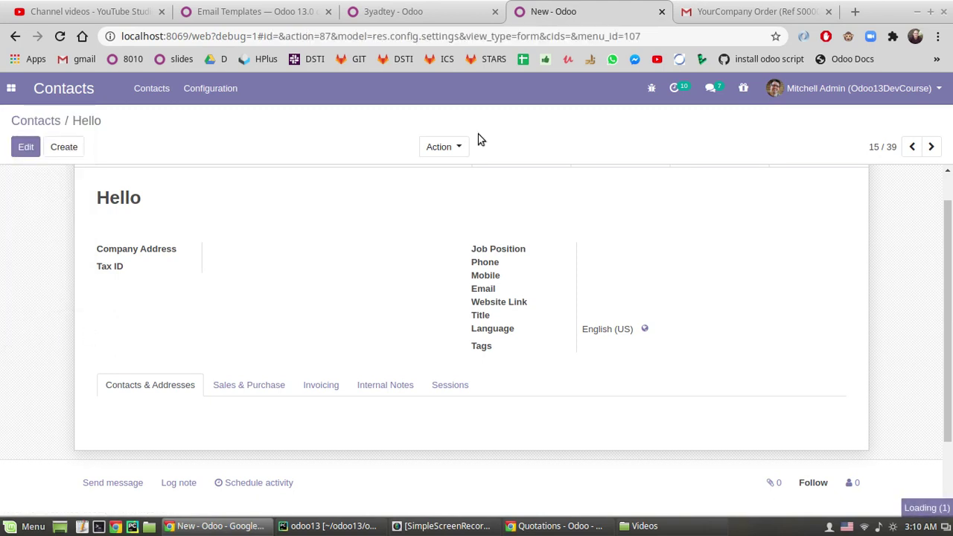
pyautogui.click(388, 91)
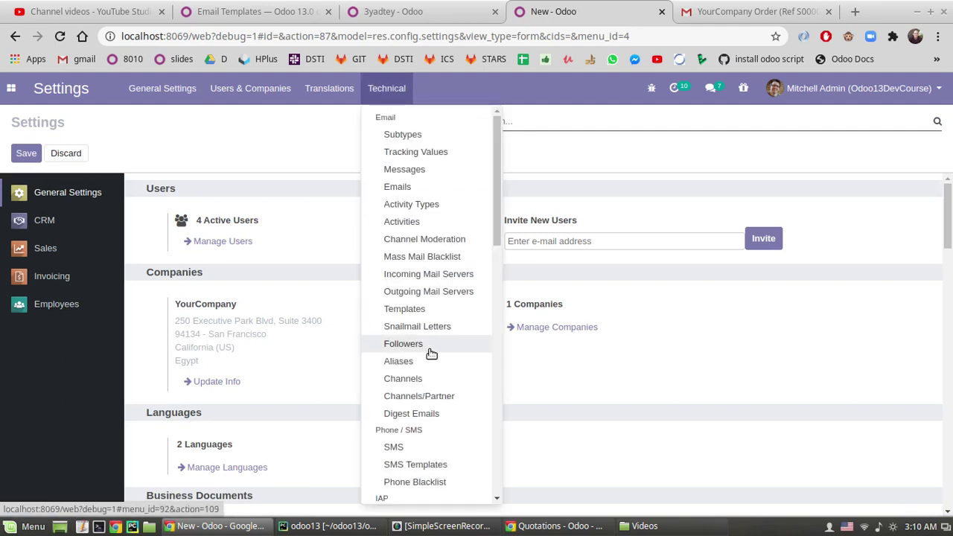
pyautogui.click(423, 308)
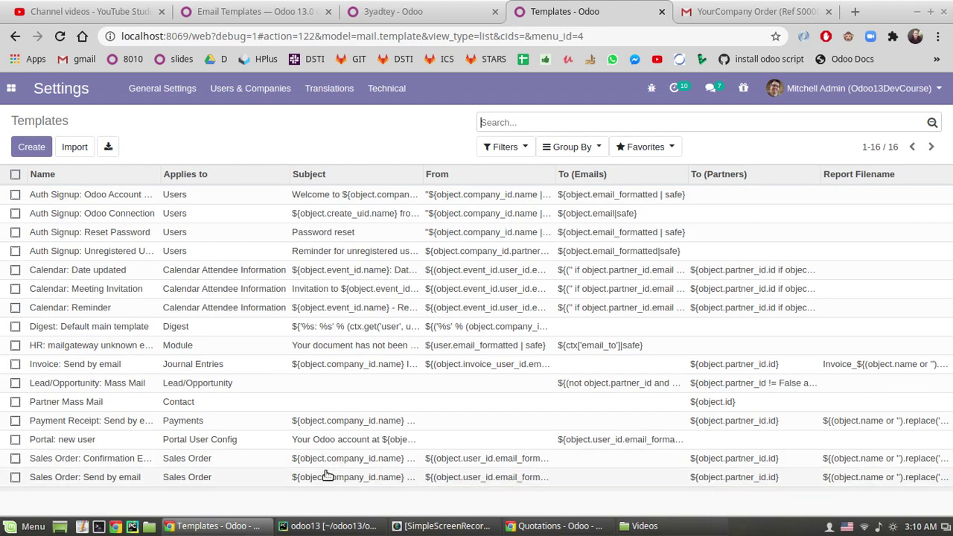
pyautogui.click(111, 481)
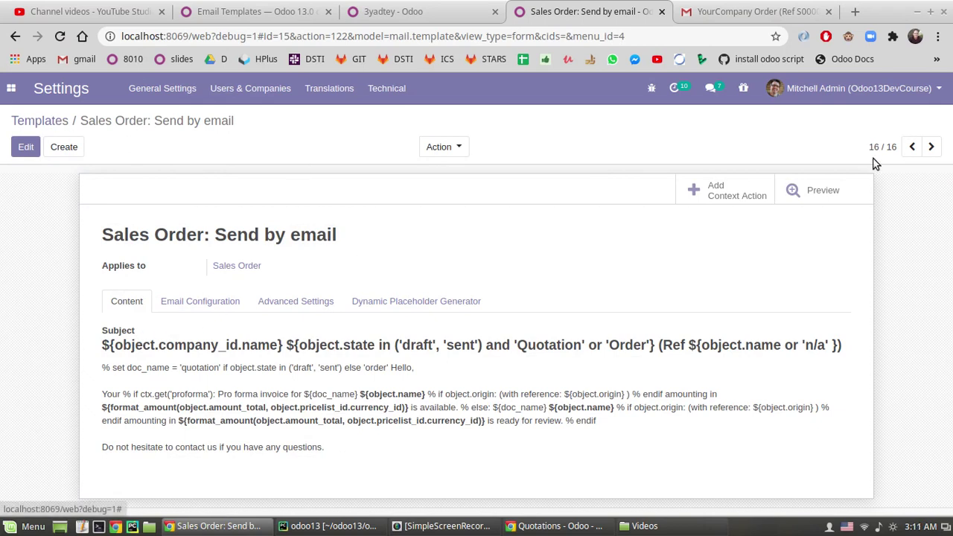
# - Step back to Sales Order: Confirmation Email and compare its body with the S00006 Gmail message
pyautogui.click(911, 147)
pyautogui.scroll(-1, 153, 330)
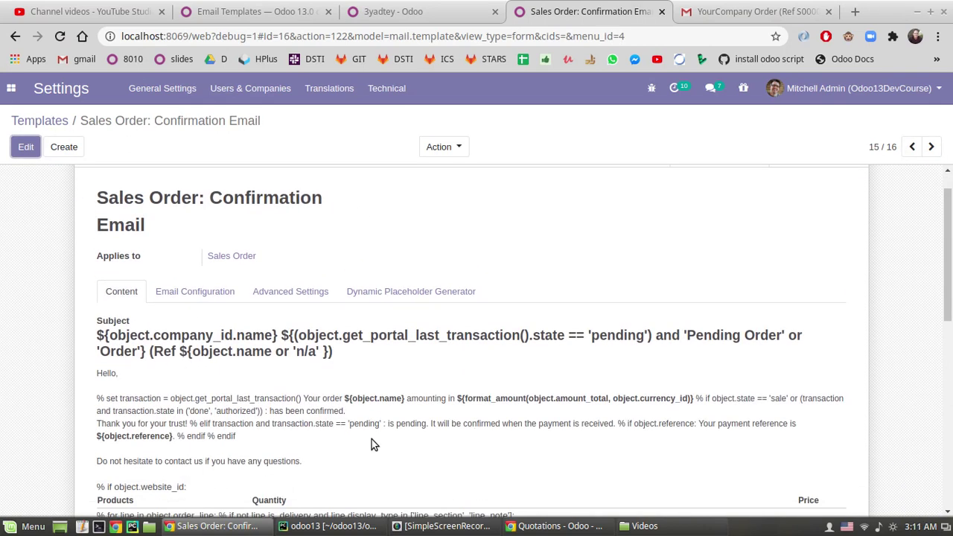
pyautogui.scroll(-1, 513, 297)
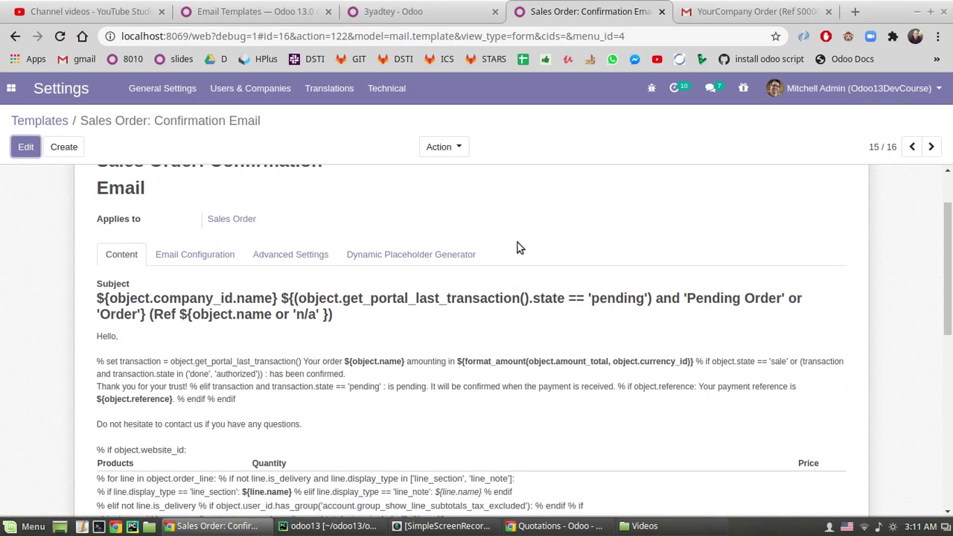
pyautogui.click(783, 9)
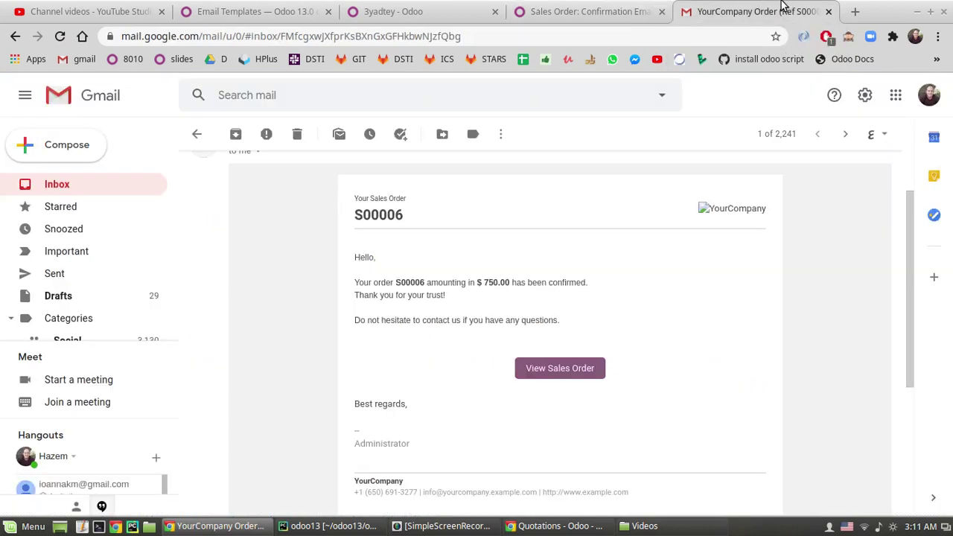
pyautogui.click(625, 9)
pyautogui.scroll(-8, 201, 286)
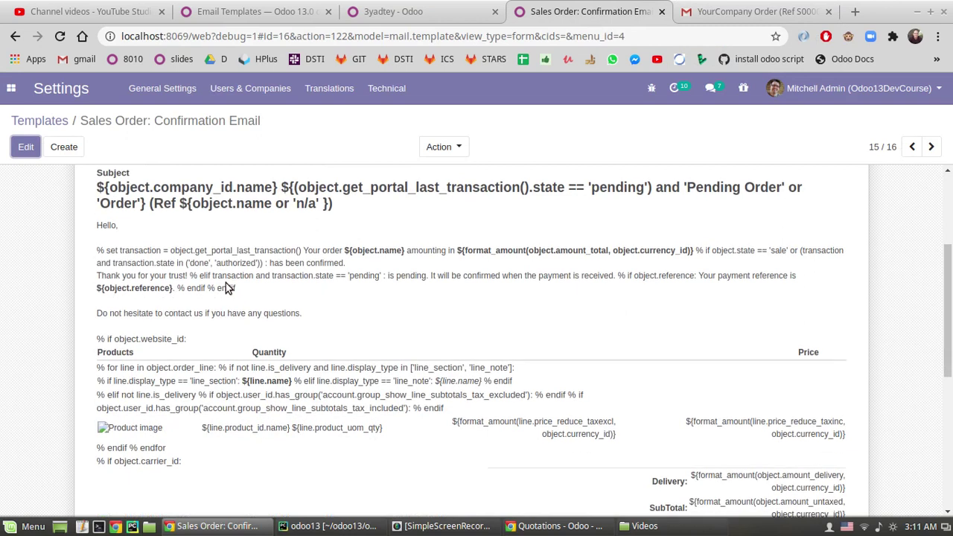
pyautogui.scroll(4, 212, 290)
pyautogui.scroll(4, 212, 290)
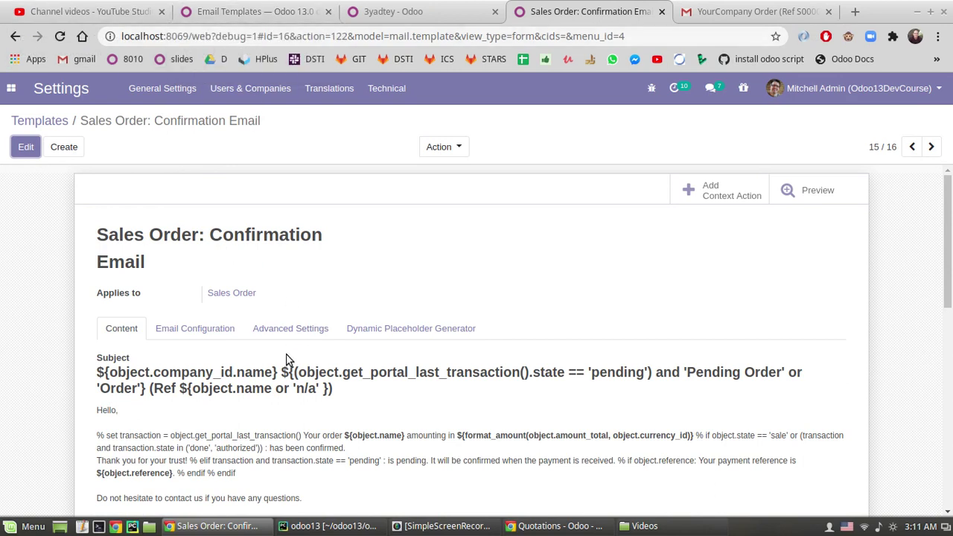
pyautogui.moveTo(281, 373); pyautogui.dragTo(655, 374)
pyautogui.click(309, 378)
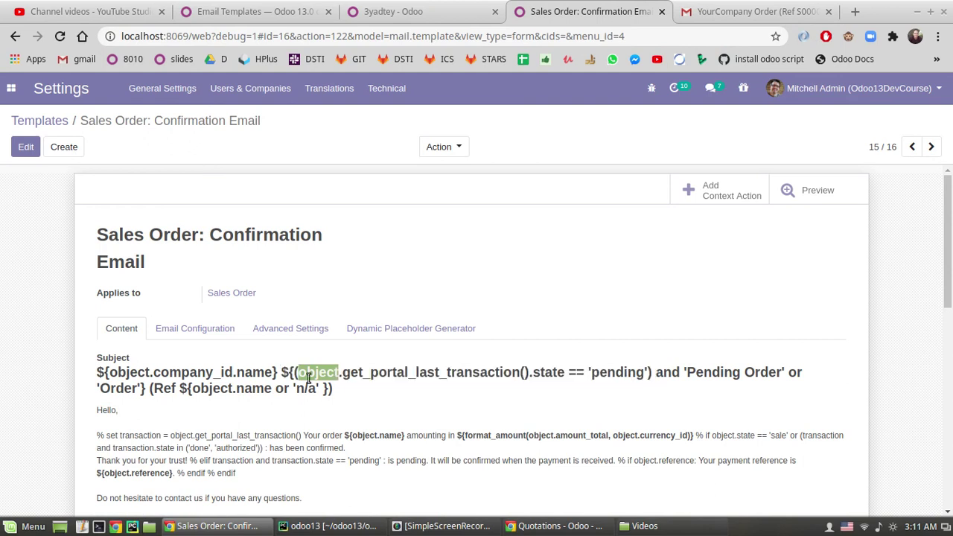
pyautogui.doubleClick(402, 376)
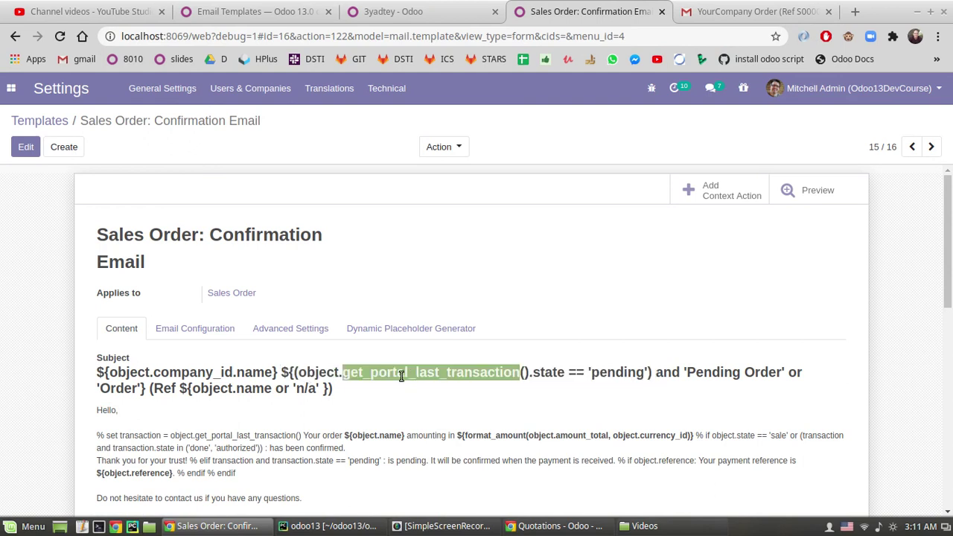
pyautogui.doubleClick(551, 373)
pyautogui.doubleClick(615, 372)
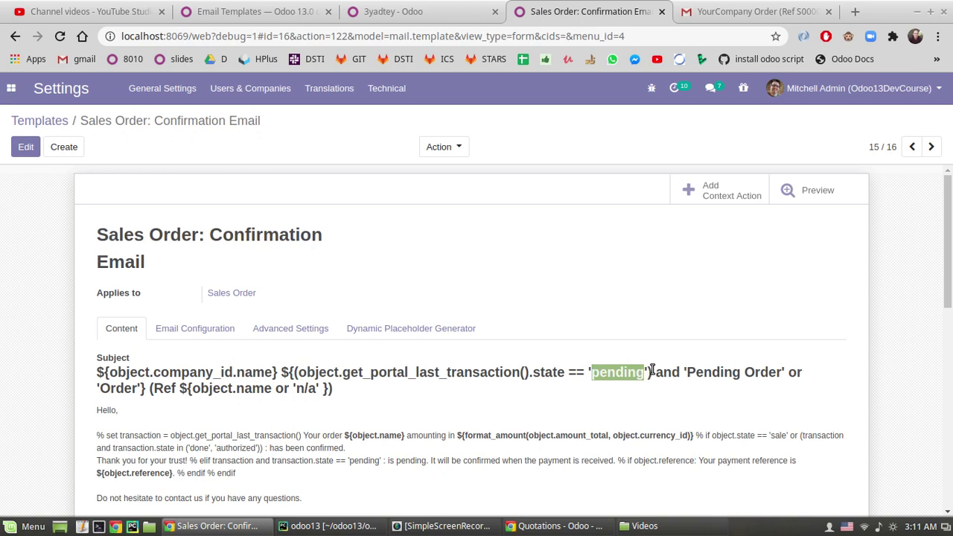
pyautogui.moveTo(650, 378); pyautogui.dragTo(281, 373)
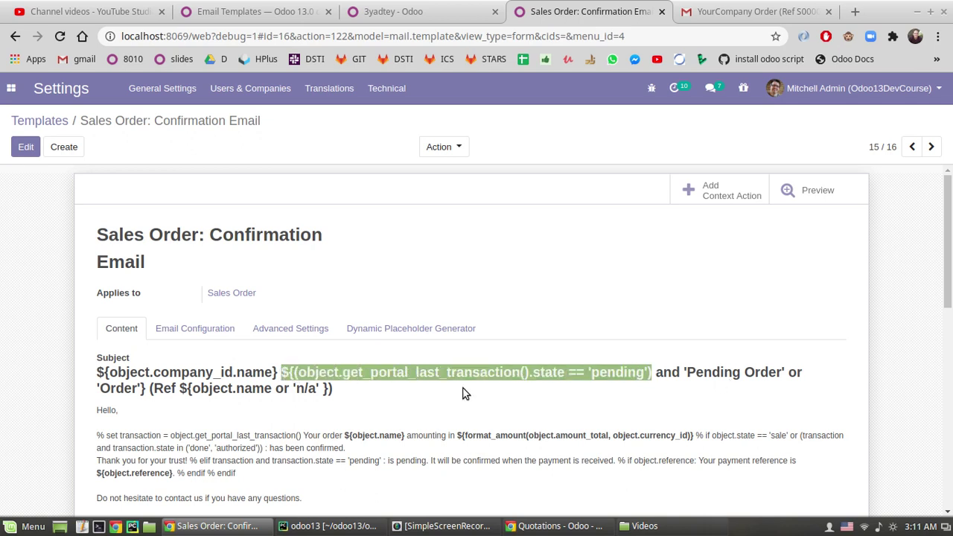
pyautogui.click(560, 363)
pyautogui.doubleClick(639, 374)
pyautogui.click(211, 393)
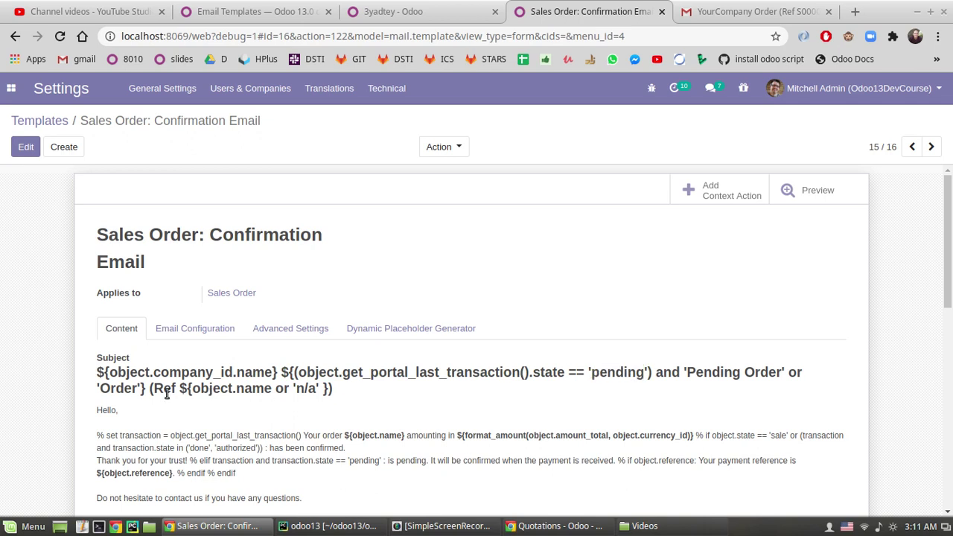
pyautogui.moveTo(180, 389); pyautogui.dragTo(327, 387)
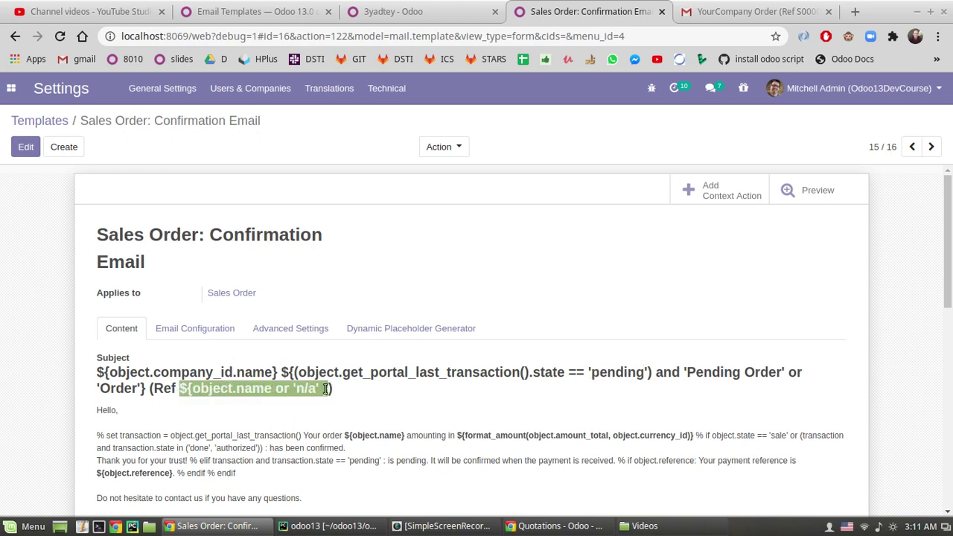
pyautogui.click(190, 387)
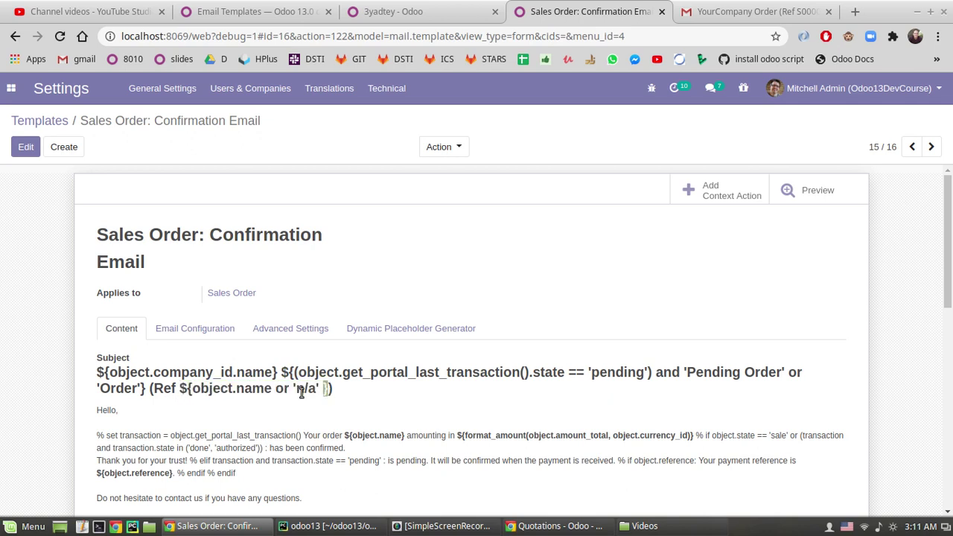
pyautogui.doubleClick(202, 388)
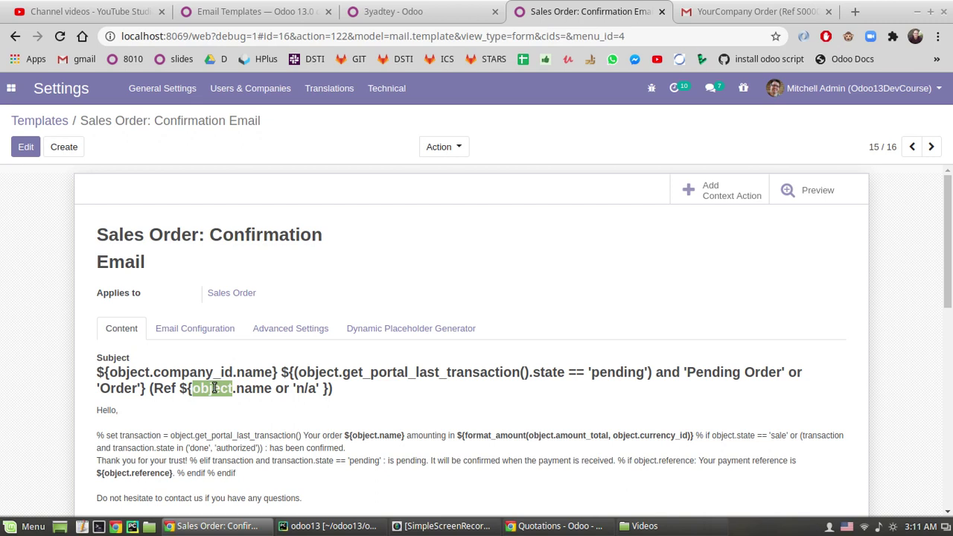
pyautogui.doubleClick(255, 389)
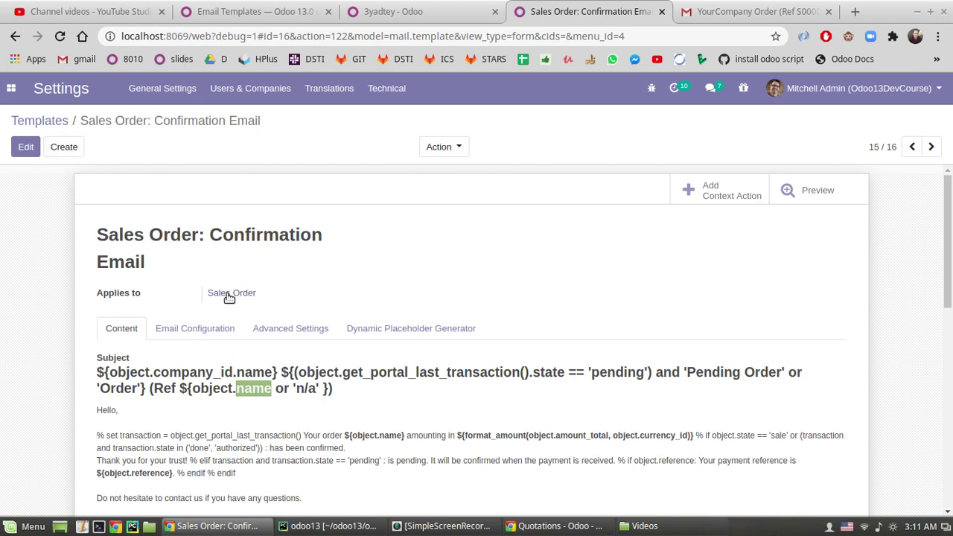
pyautogui.click(211, 396)
pyautogui.doubleClick(255, 389)
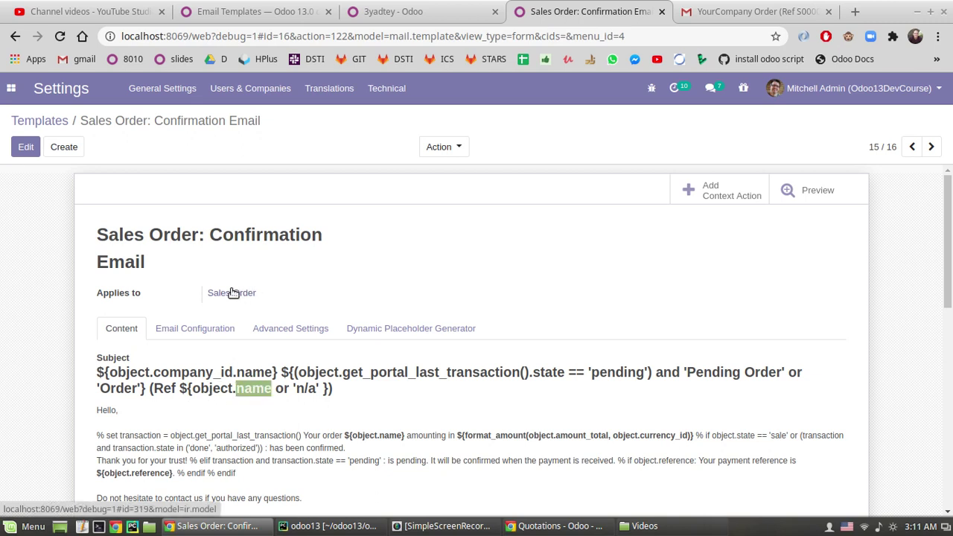
pyautogui.click(172, 388)
pyautogui.moveTo(209, 388); pyautogui.dragTo(260, 392)
pyautogui.click(288, 386)
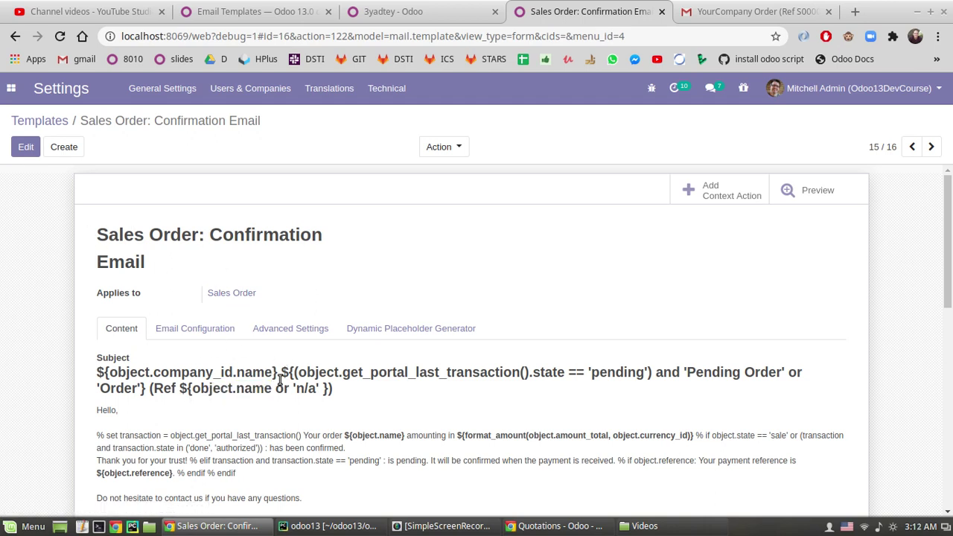
pyautogui.scroll(-1, 280, 380)
pyautogui.moveTo(98, 372); pyautogui.dragTo(122, 374)
pyautogui.click(119, 390)
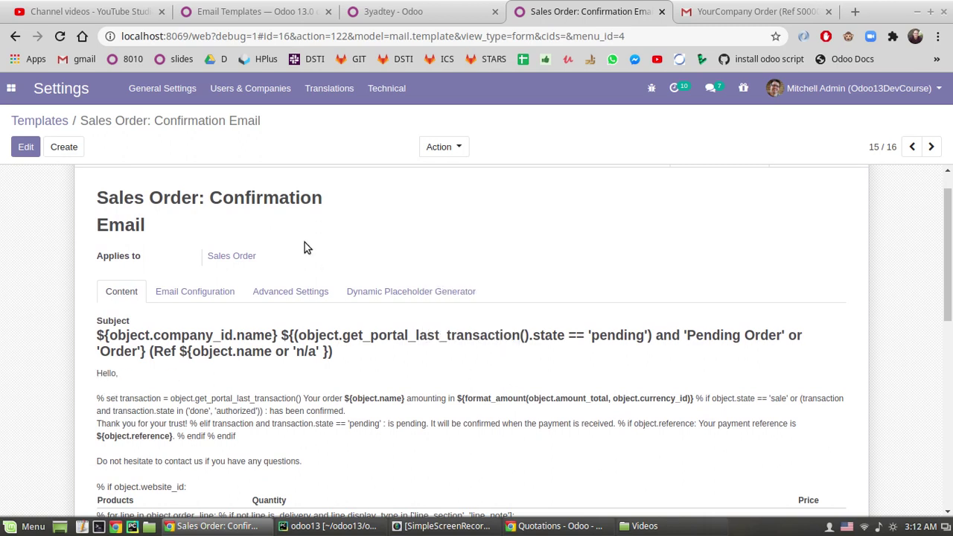
# - Inspect the Confirmation Email's reference placeholder, then preview the template rendered for a sample order
pyautogui.scroll(-1, 394, 380)
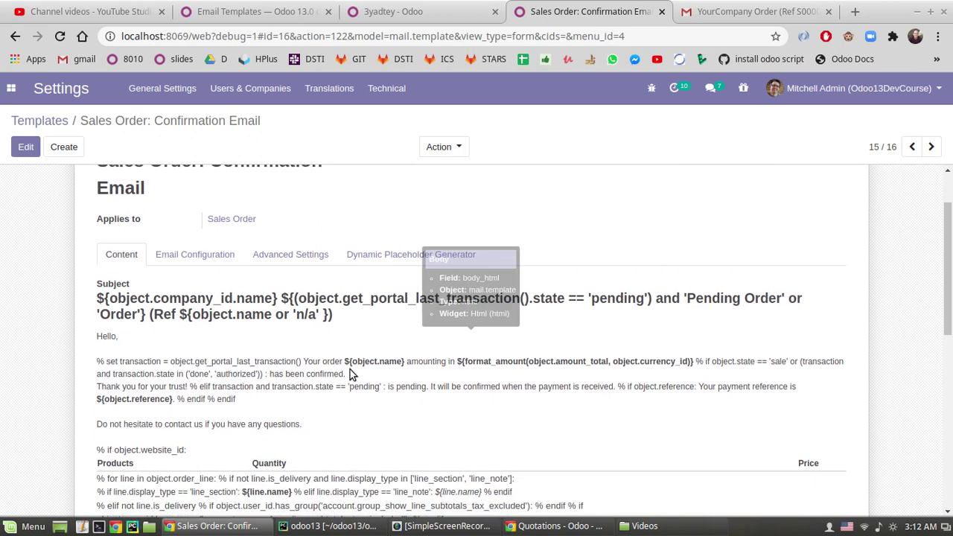
pyautogui.scroll(-1, 253, 349)
pyautogui.scroll(1, 291, 318)
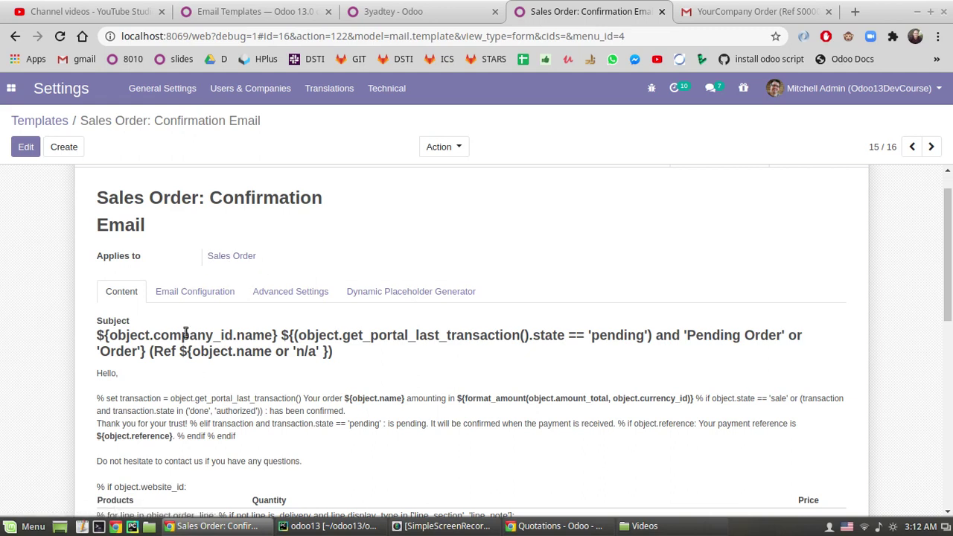
pyautogui.moveTo(184, 355); pyautogui.dragTo(326, 354)
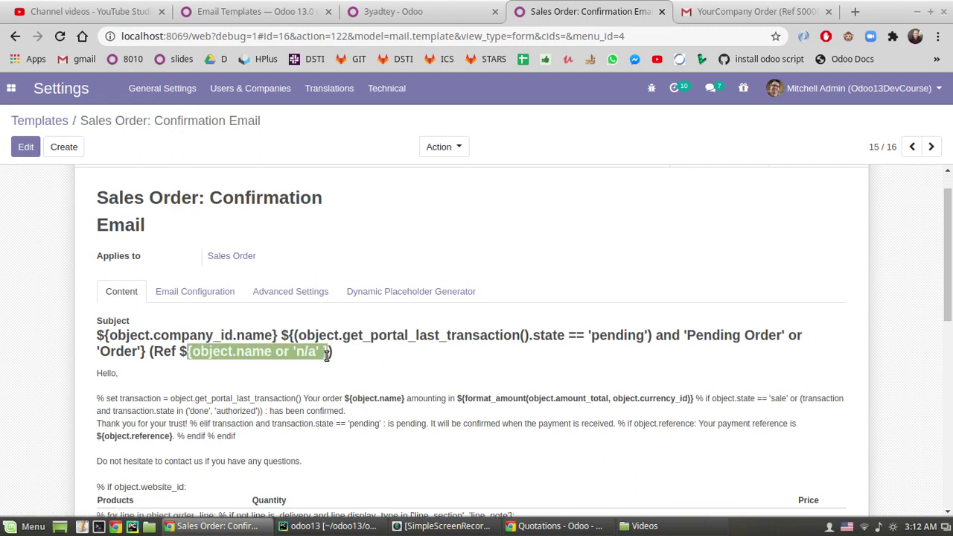
pyautogui.scroll(1, 197, 275)
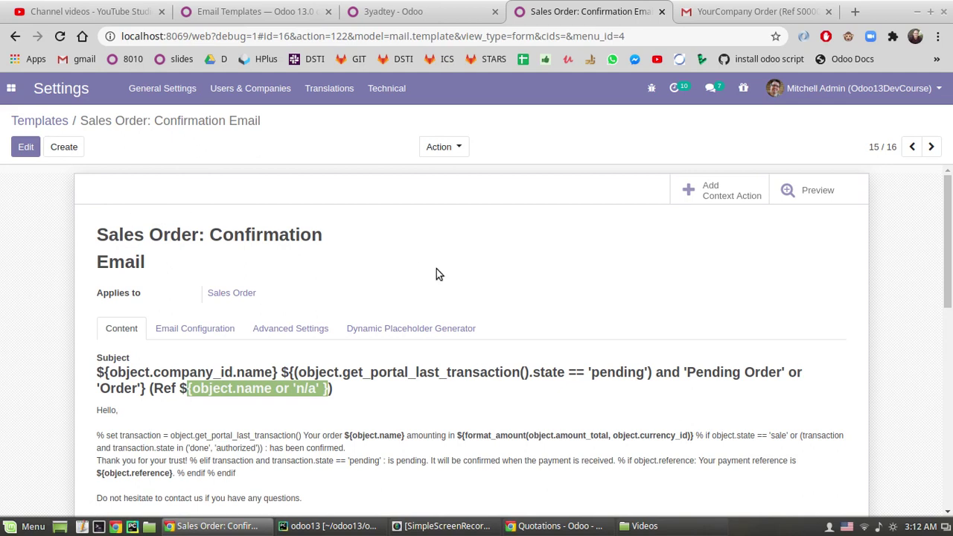
pyautogui.click(786, 191)
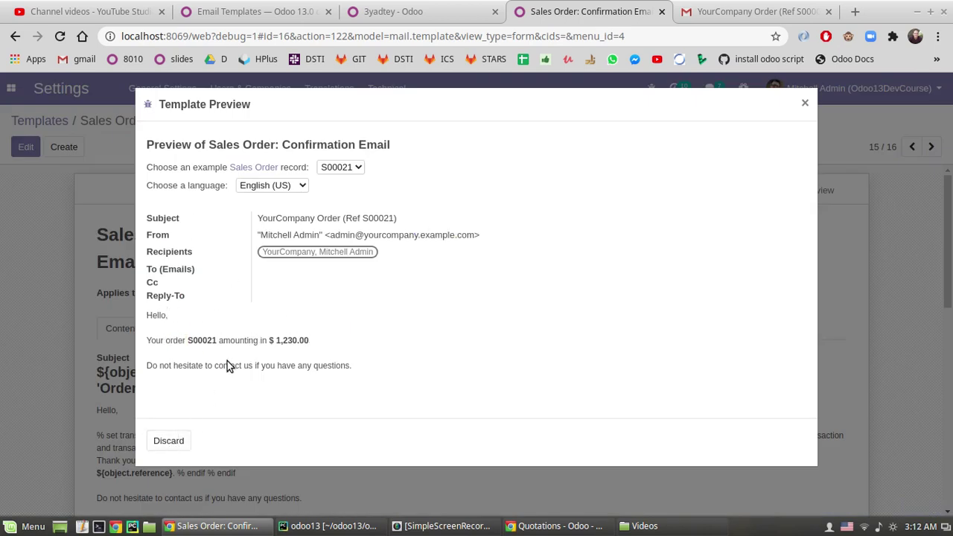
# - Review the S00021 preview, 'YourCompany Order (Ref S00021)' for $ 1,230.00, then discard it
pyautogui.moveTo(297, 145); pyautogui.dragTo(209, 146)
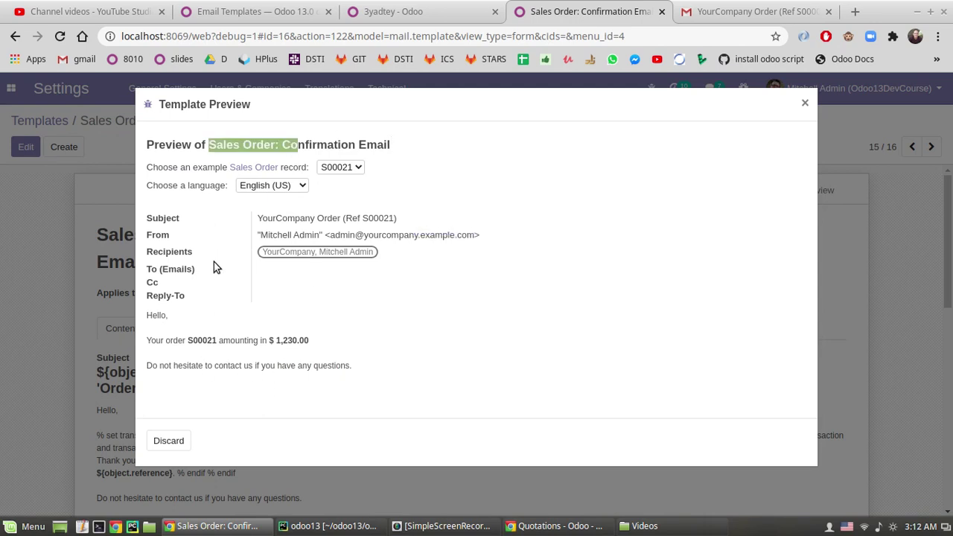
pyautogui.click(177, 339)
pyautogui.click(169, 440)
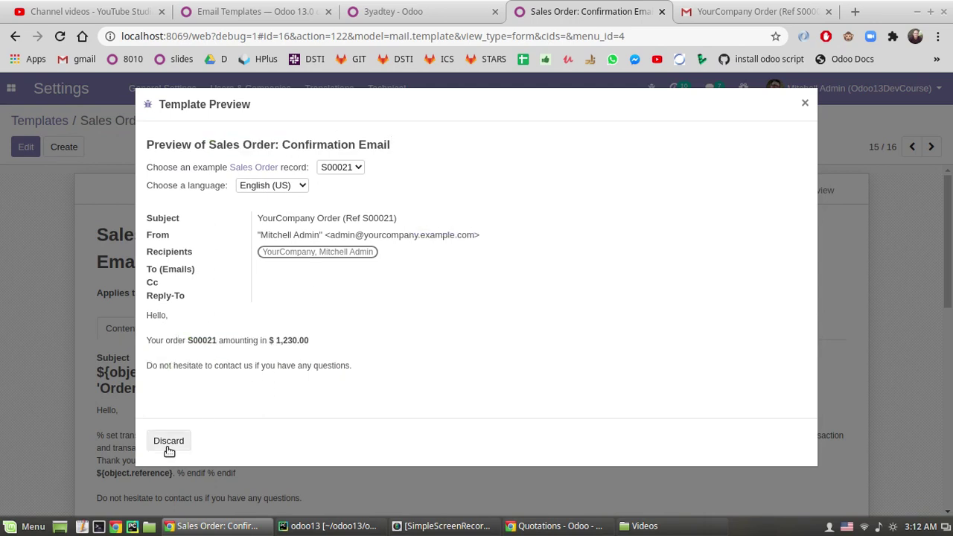
pyautogui.click(46, 121)
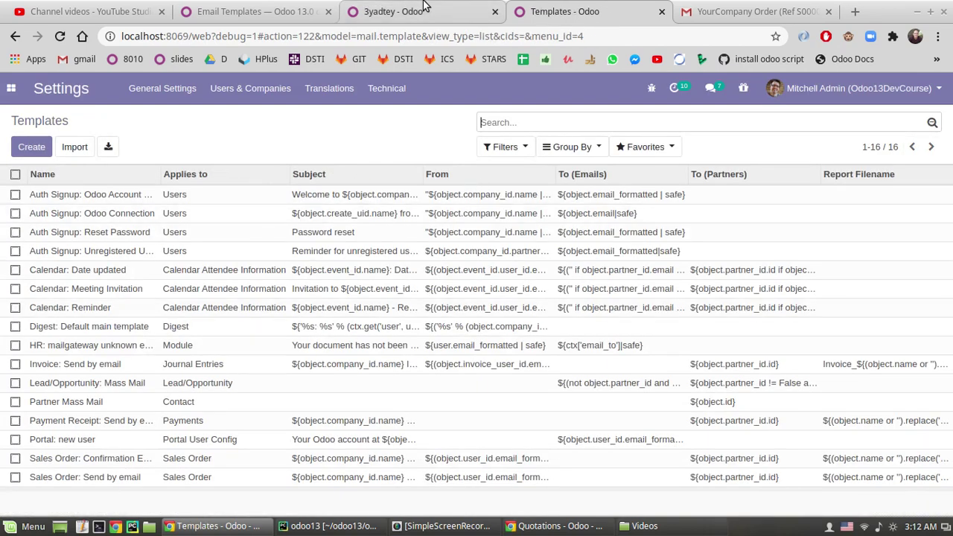
# - Scroll through the Email Templates documentation article and bring it back to the top
pyautogui.click(281, 15)
pyautogui.scroll(-3, 391, 286)
pyautogui.scroll(3, 401, 286)
pyautogui.scroll(-6, 401, 287)
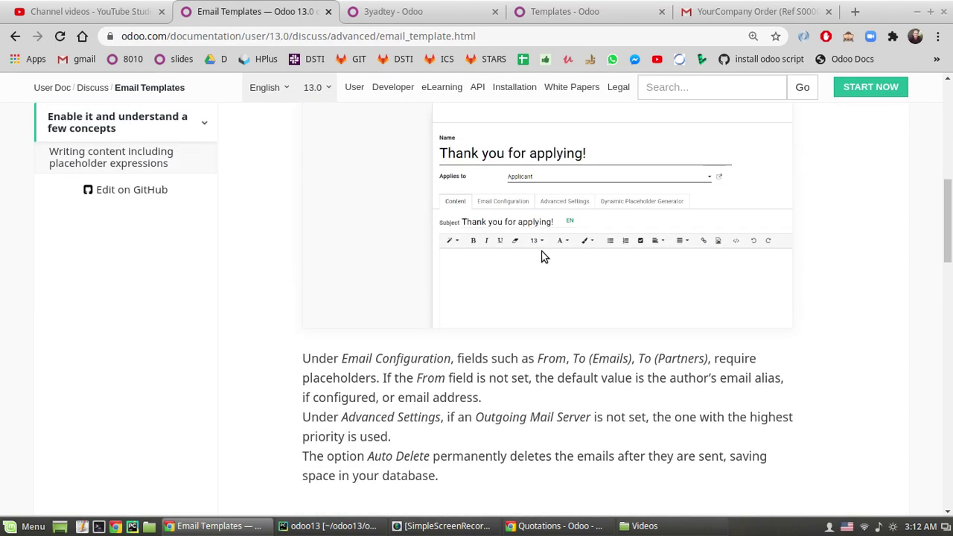
pyautogui.scroll(-6, 541, 256)
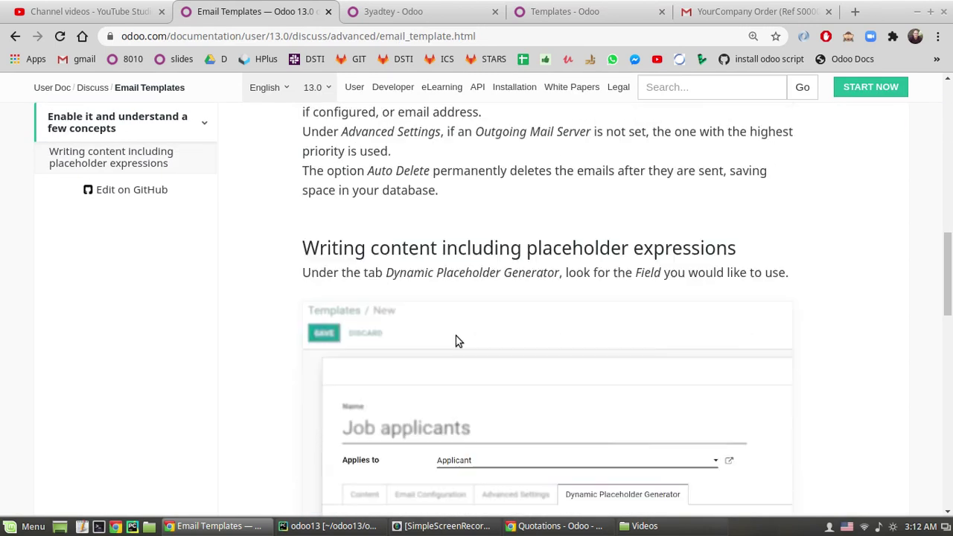
pyautogui.scroll(-8, 456, 340)
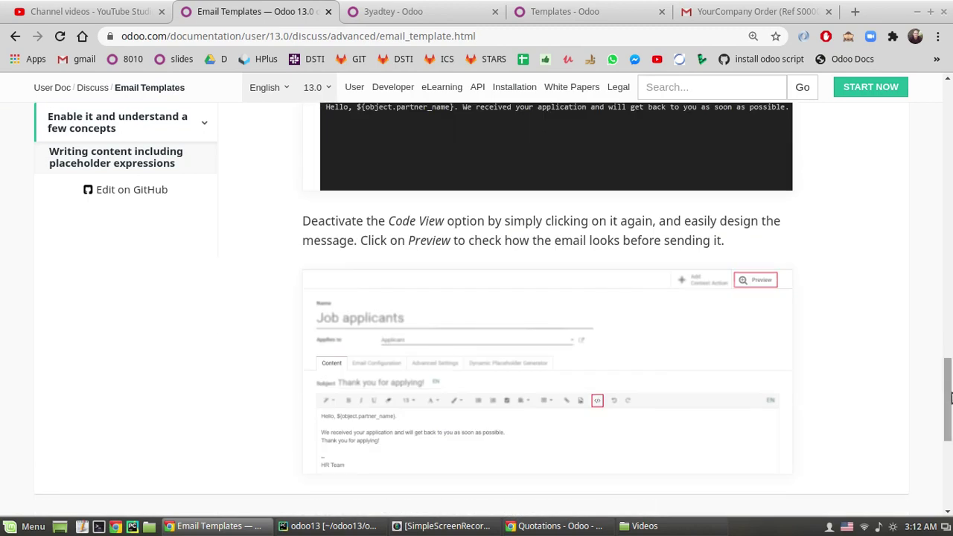
pyautogui.moveTo(949, 426); pyautogui.dragTo(950, 88)
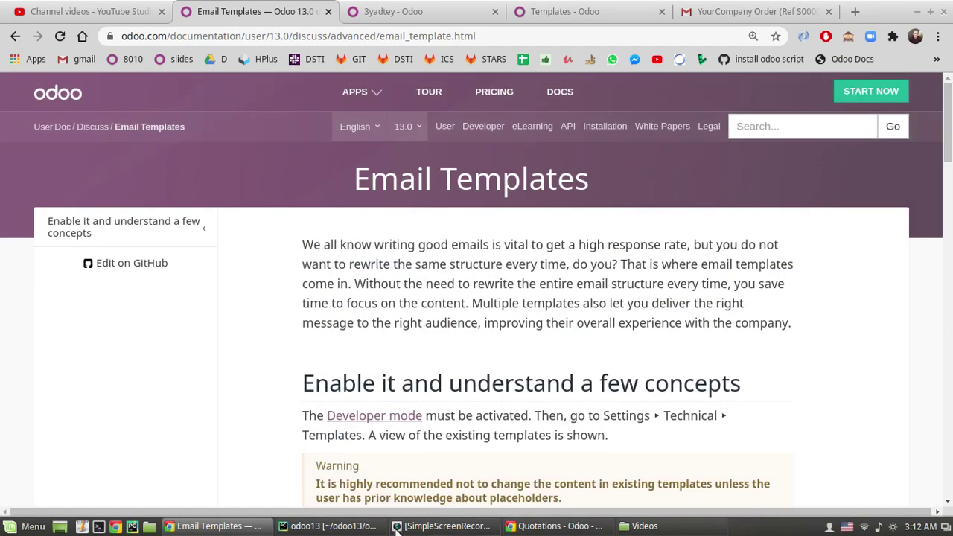
pyautogui.click(443, 525)
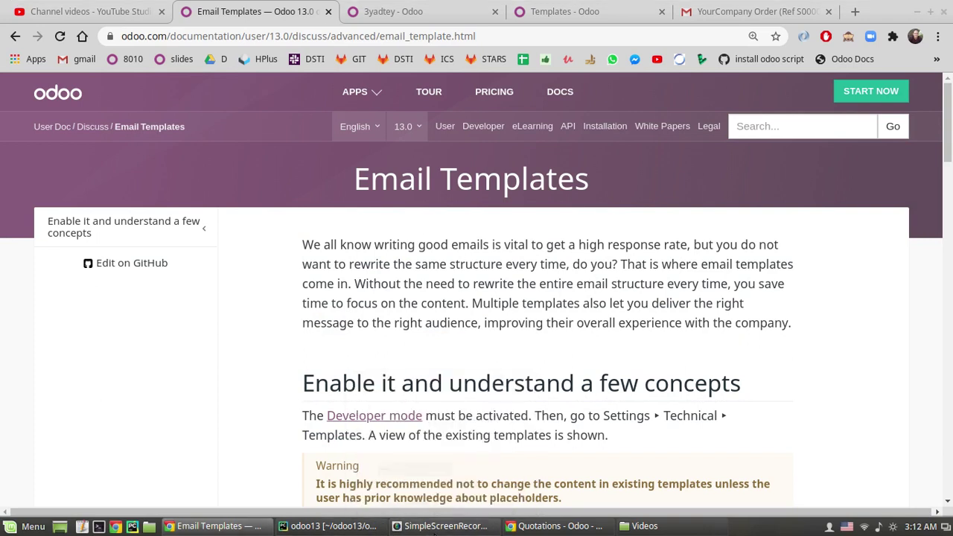